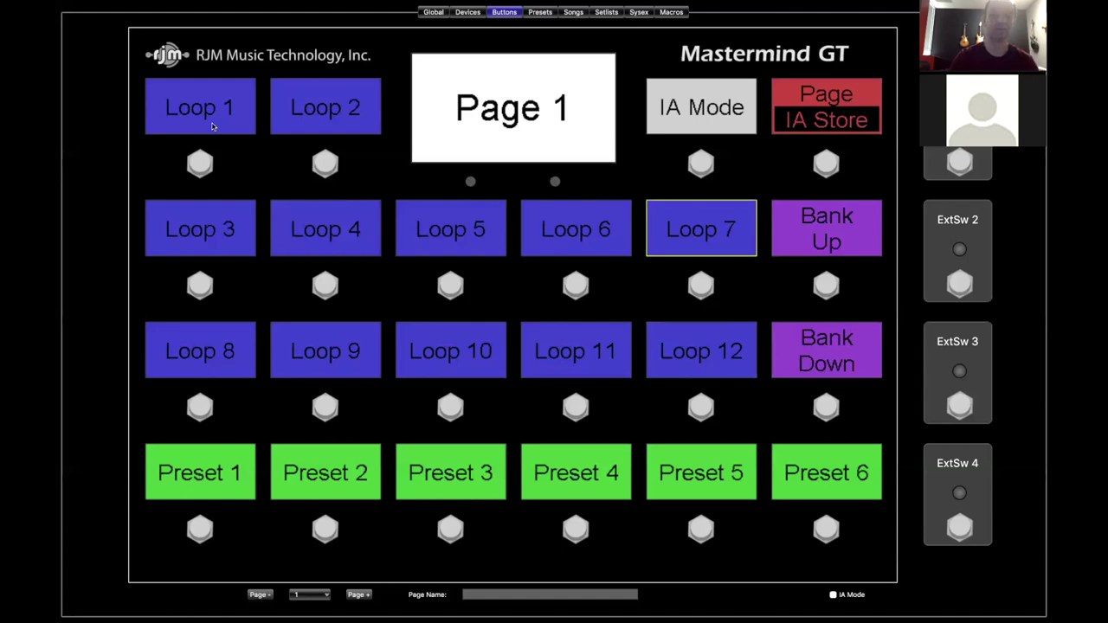
# Open the Loop 1 button's settings and examine its Effect Gizmo action's type choices, device and CC number
pyautogui.doubleClick(212, 126)
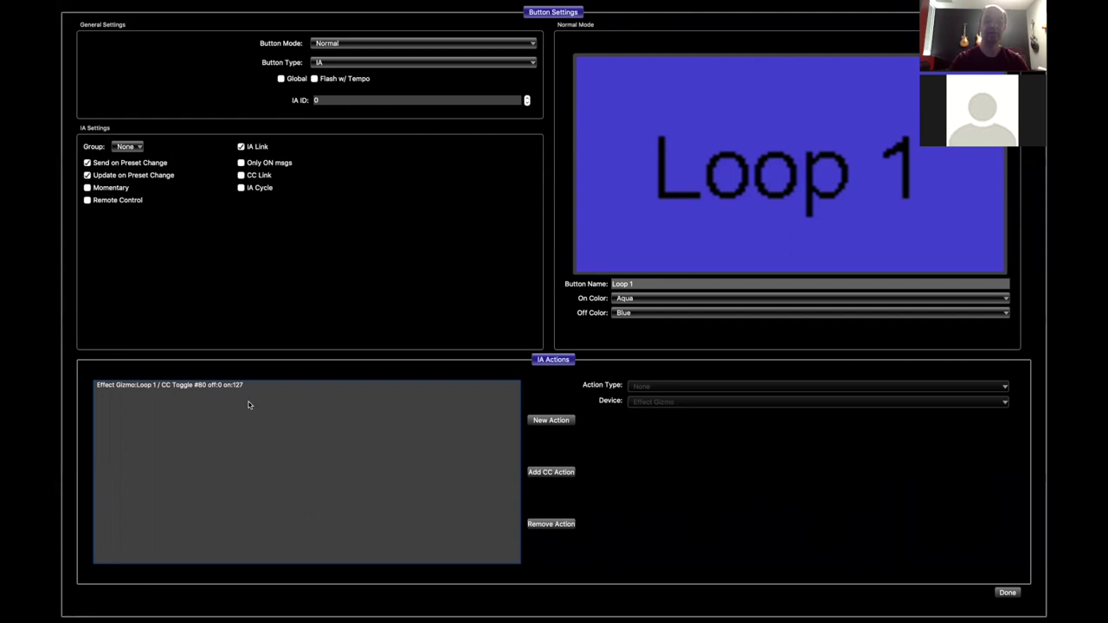
pyautogui.click(177, 388)
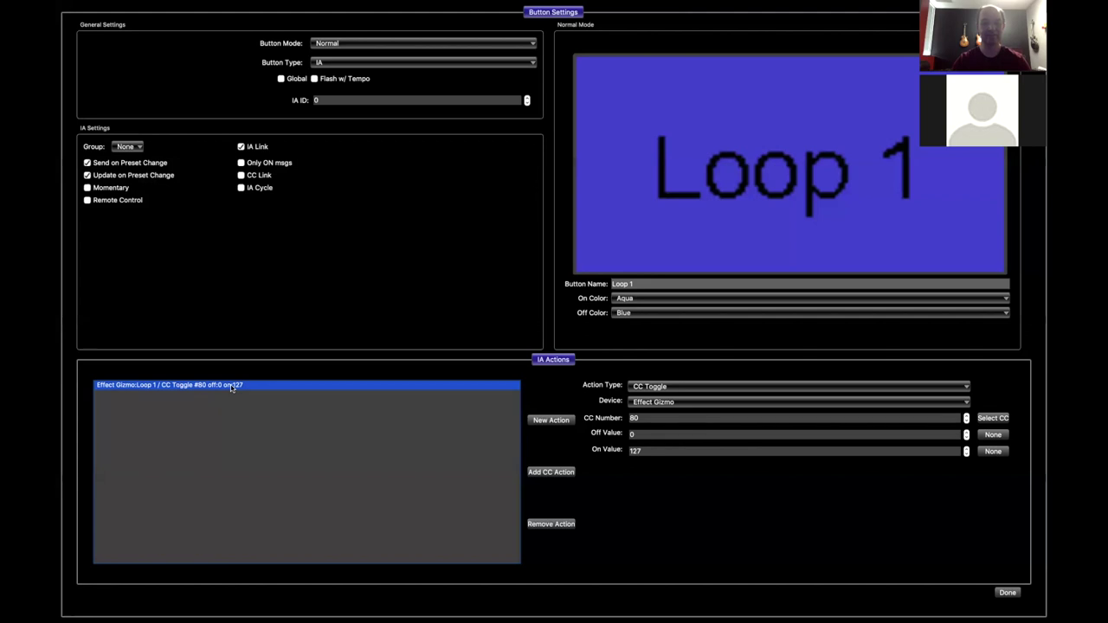
pyautogui.click(714, 385)
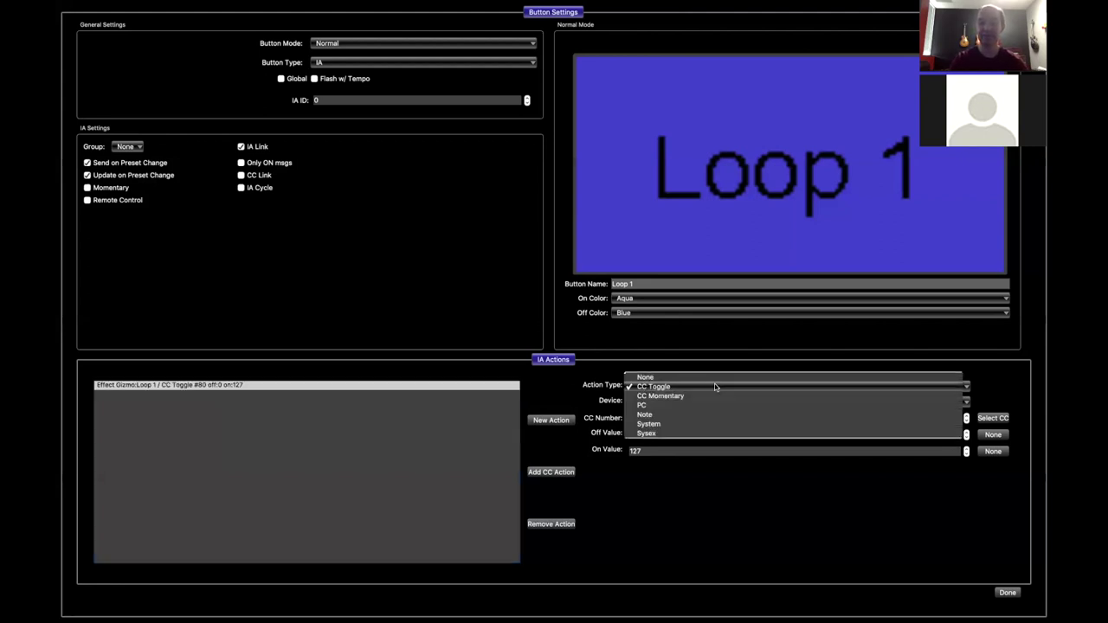
pyautogui.click(714, 385)
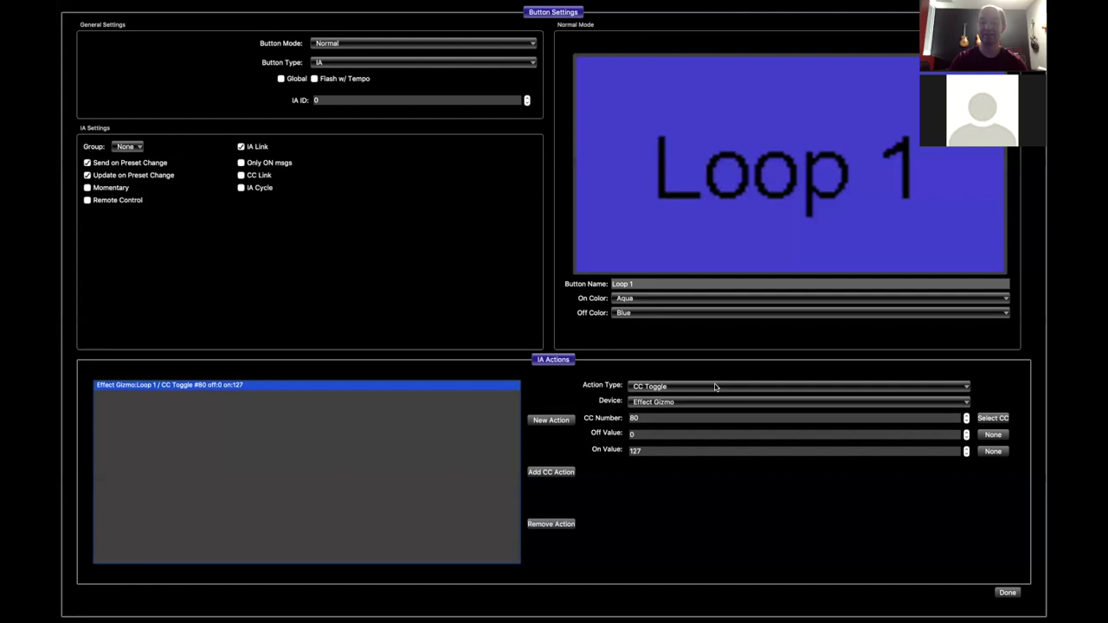
pyautogui.click(715, 386)
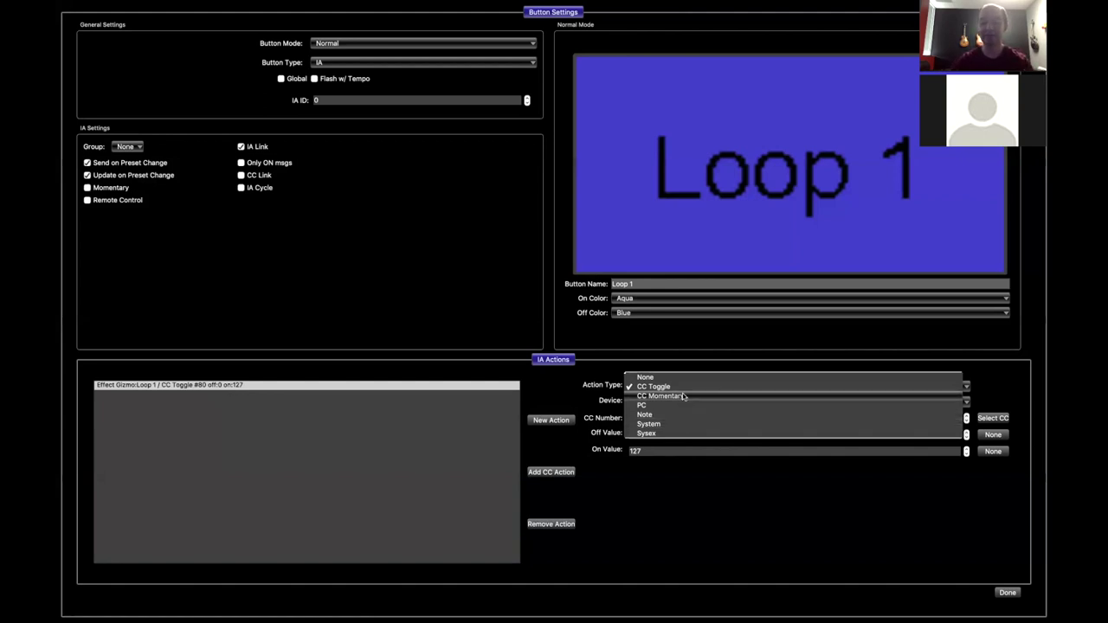
pyautogui.click(598, 372)
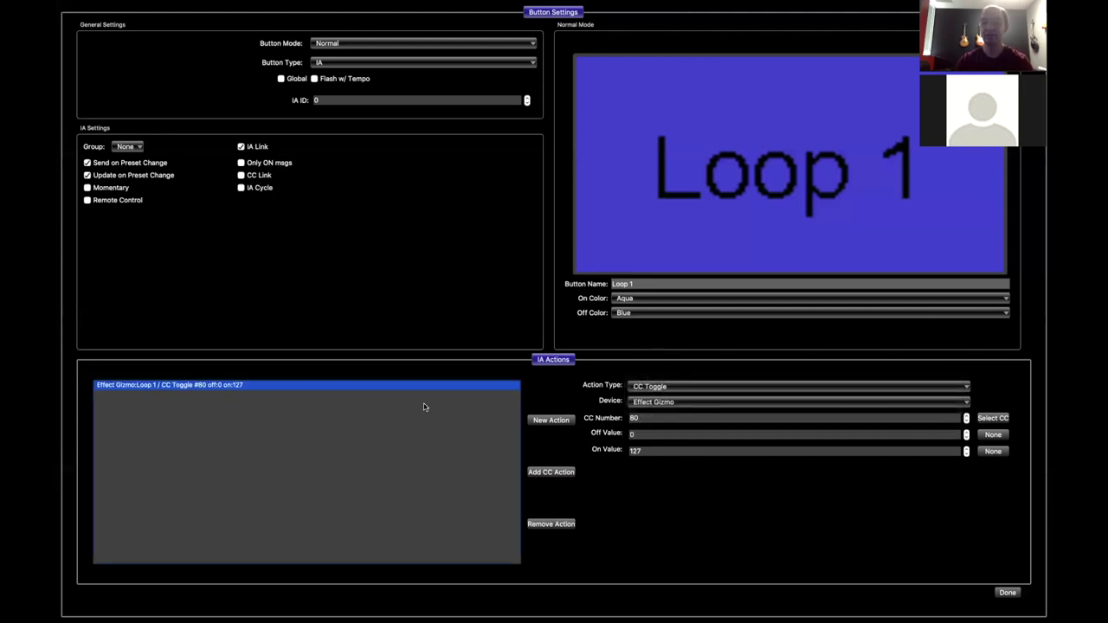
pyautogui.click(656, 404)
pyautogui.click(656, 403)
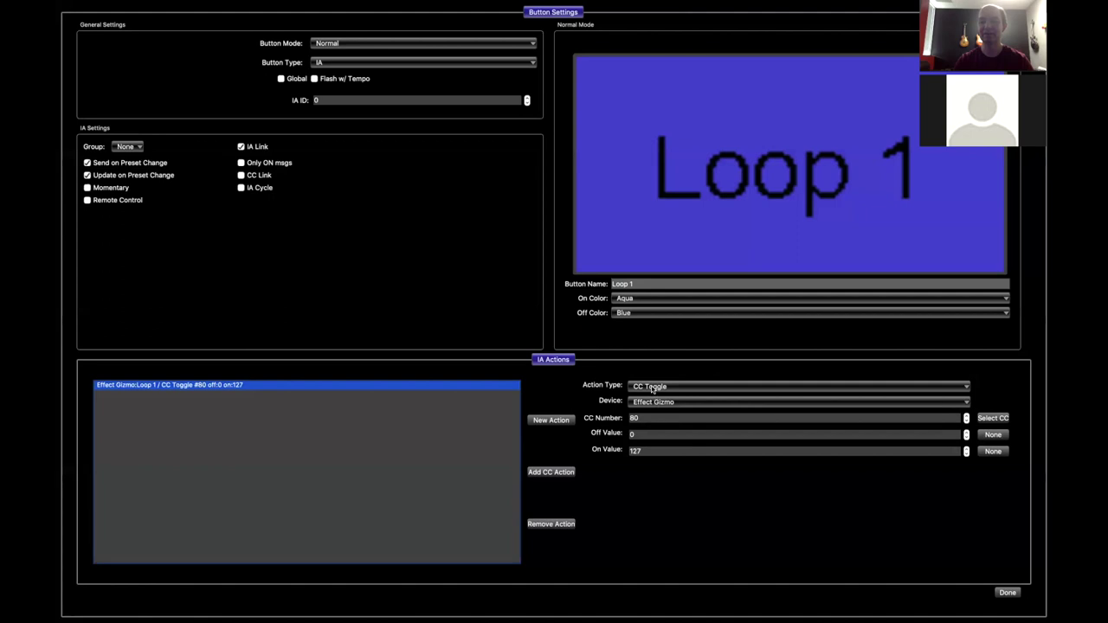
pyautogui.click(652, 388)
pyautogui.click(653, 387)
pyautogui.click(650, 420)
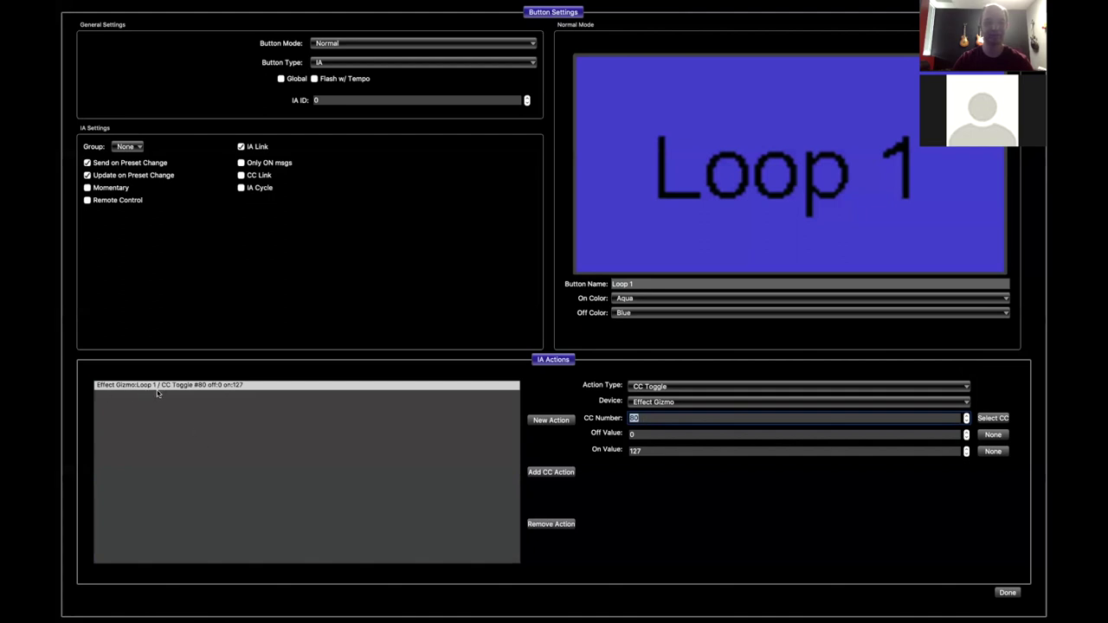
pyautogui.click(655, 419)
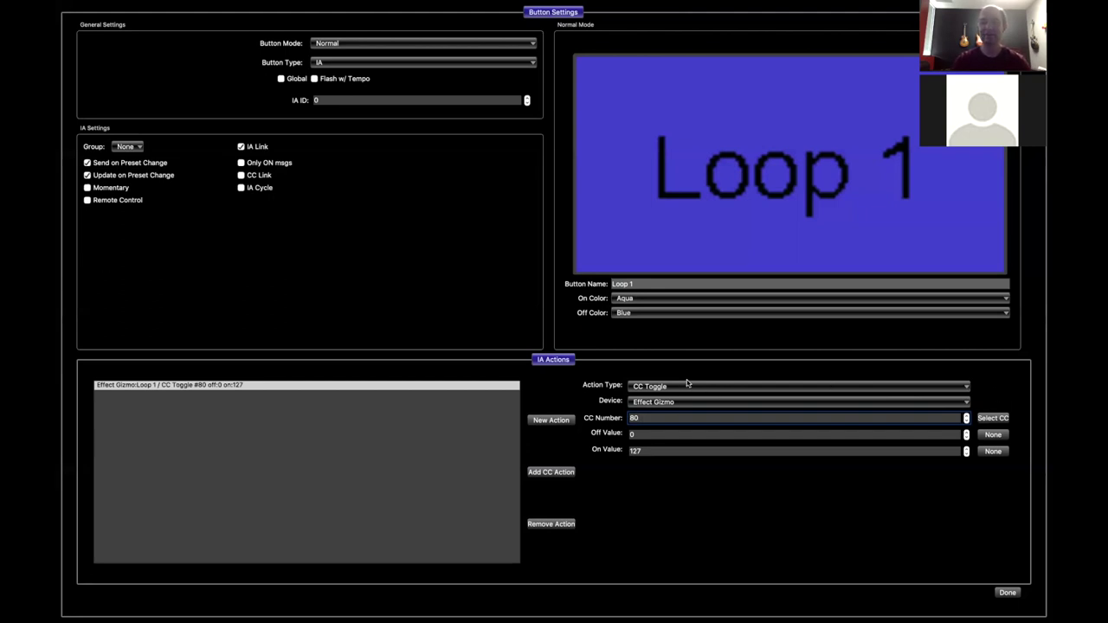
# Choose CC 80: Loop 1 of the Effect Gizmo as the CC number for the Loop 1 button's action
pyautogui.click(1001, 419)
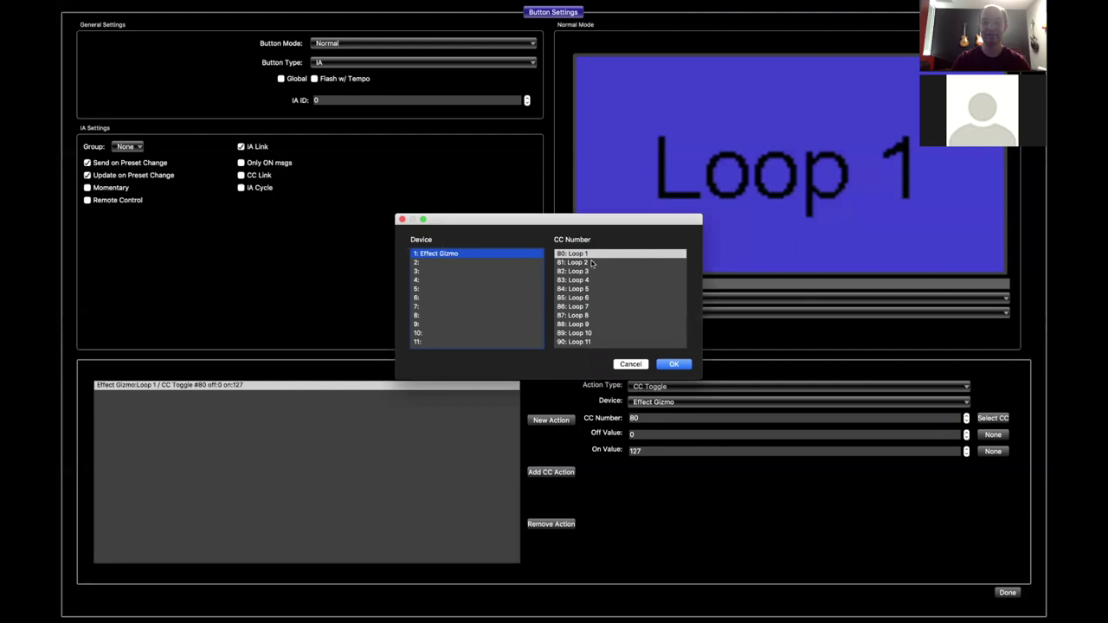
pyautogui.scroll(2, 596, 260)
pyautogui.click(591, 253)
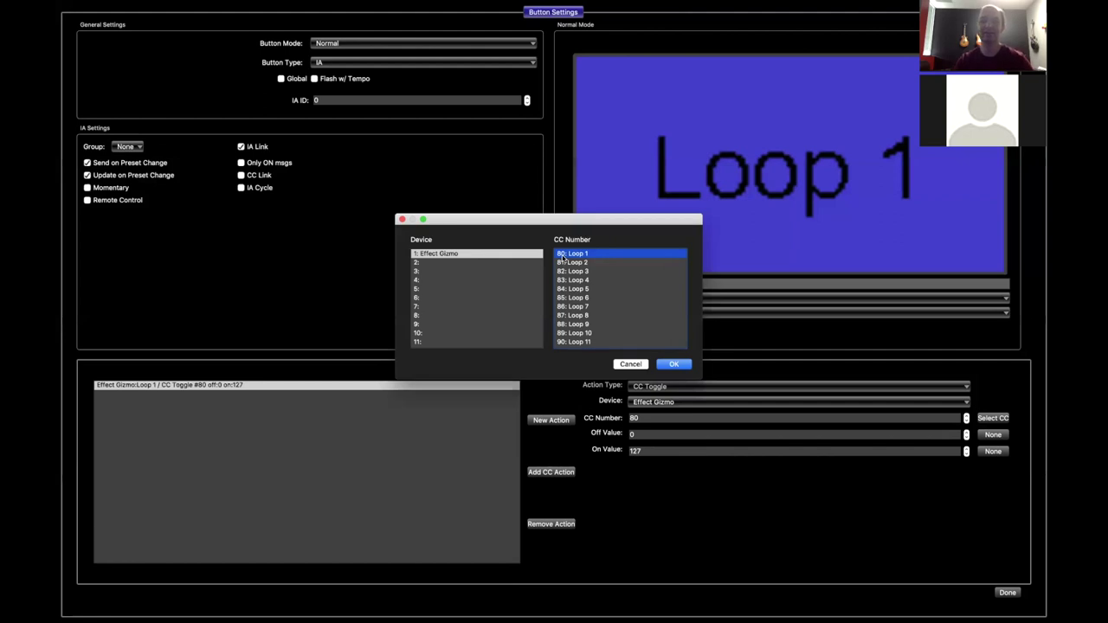
pyautogui.click(675, 364)
# Inspect the off and on value settings of the Loop 1 button's CC Toggle action
pyautogui.click(655, 437)
pyautogui.click(658, 448)
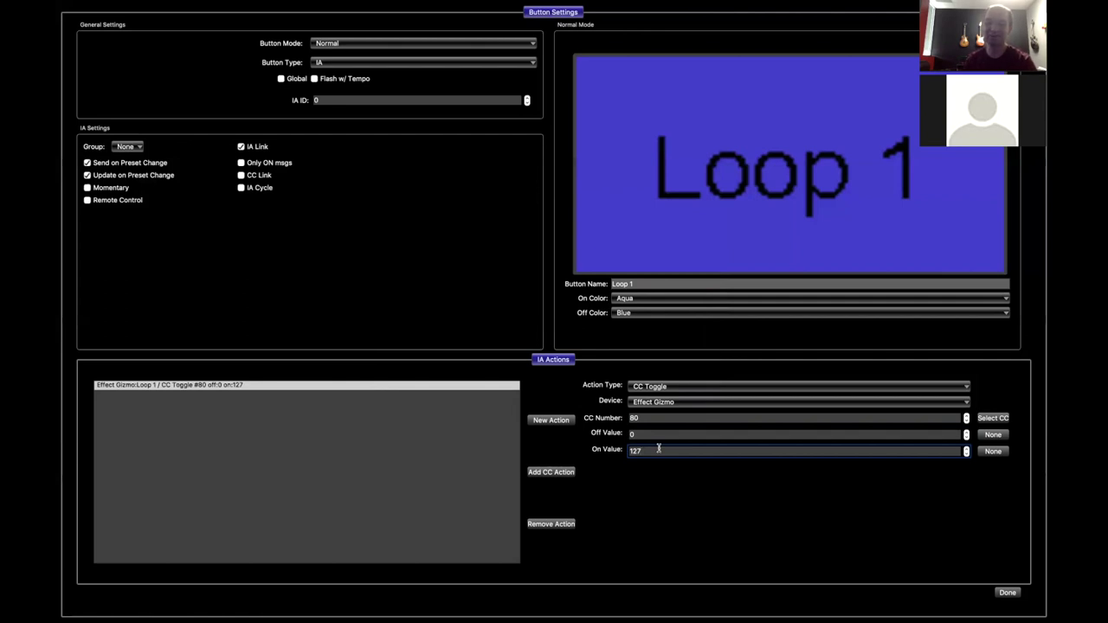
pyautogui.click(652, 432)
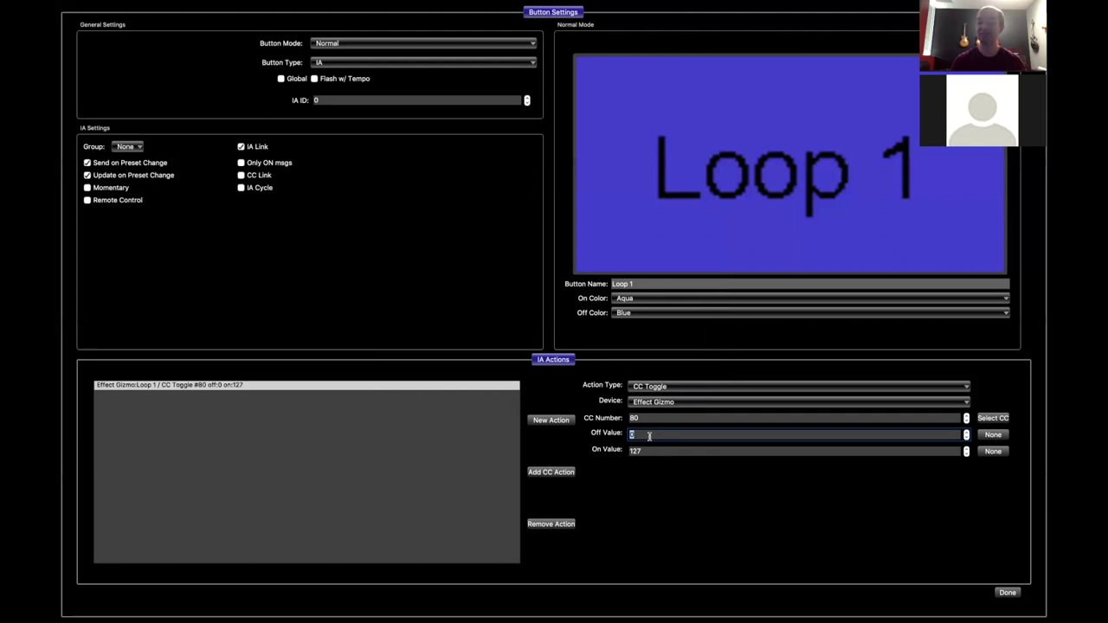
pyautogui.press('Tab')
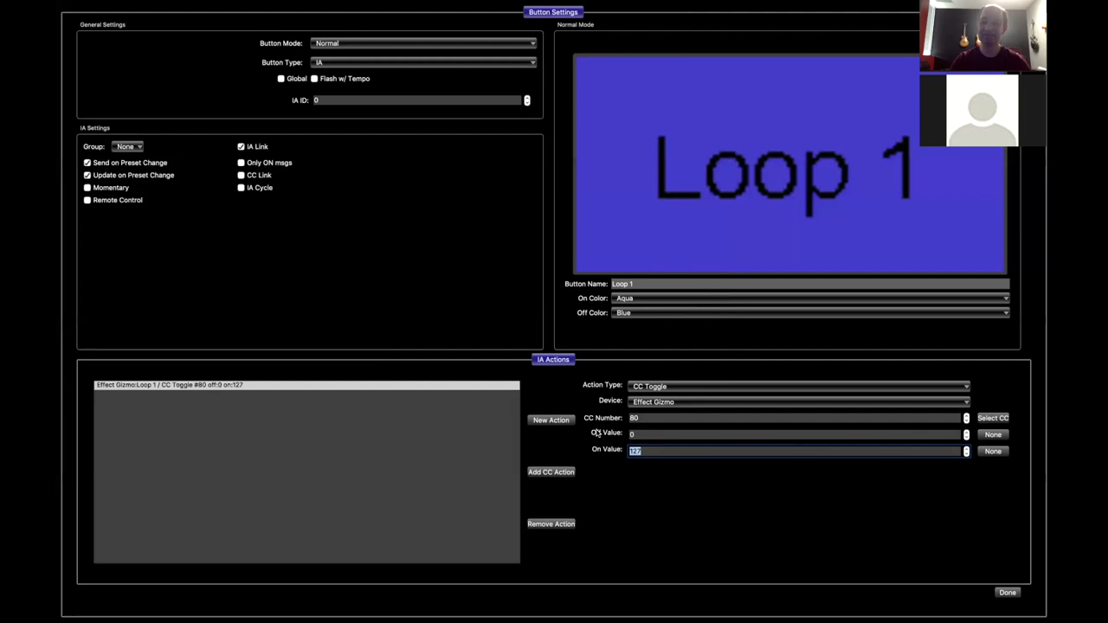
pyautogui.click(642, 439)
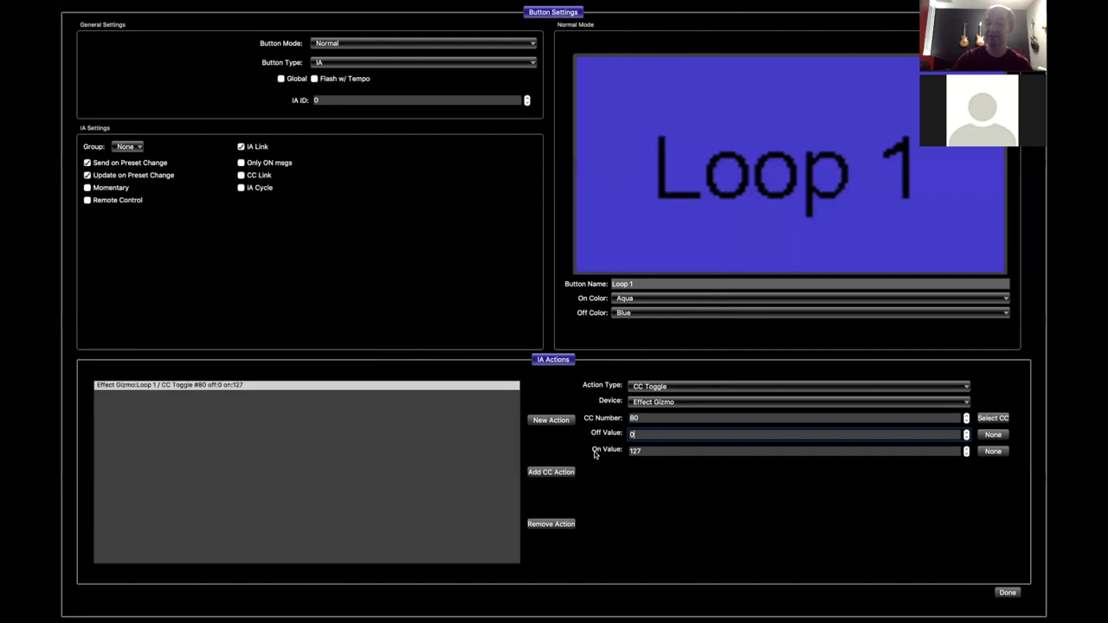
pyautogui.doubleClick(654, 451)
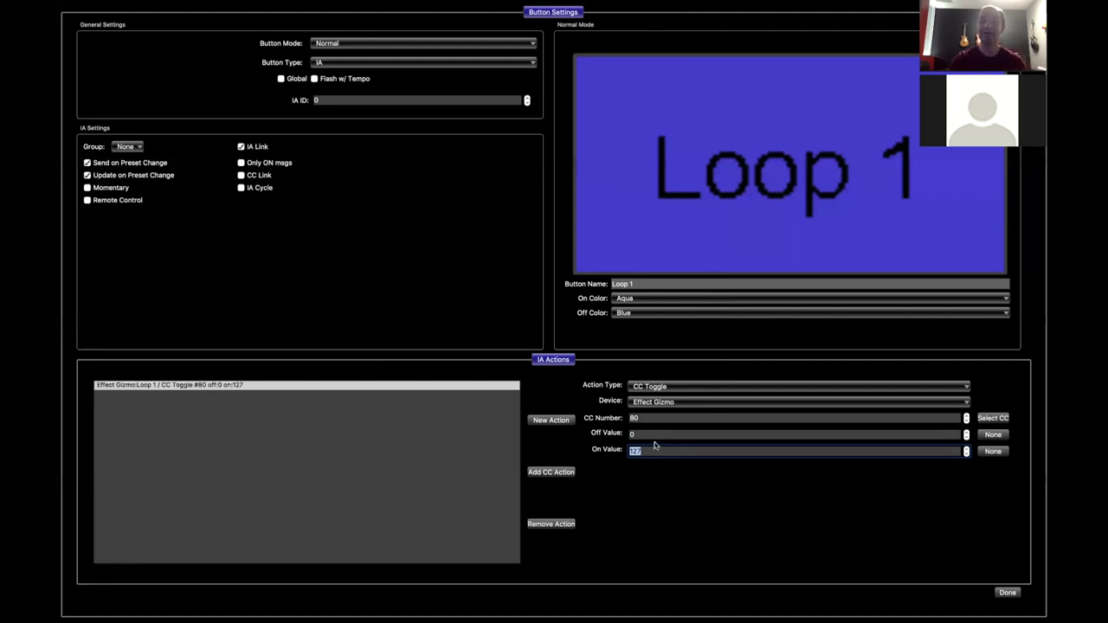
# Try an off value of 127 and an on value of 127 in the Loop 1 button's CC Toggle action
pyautogui.click(654, 437)
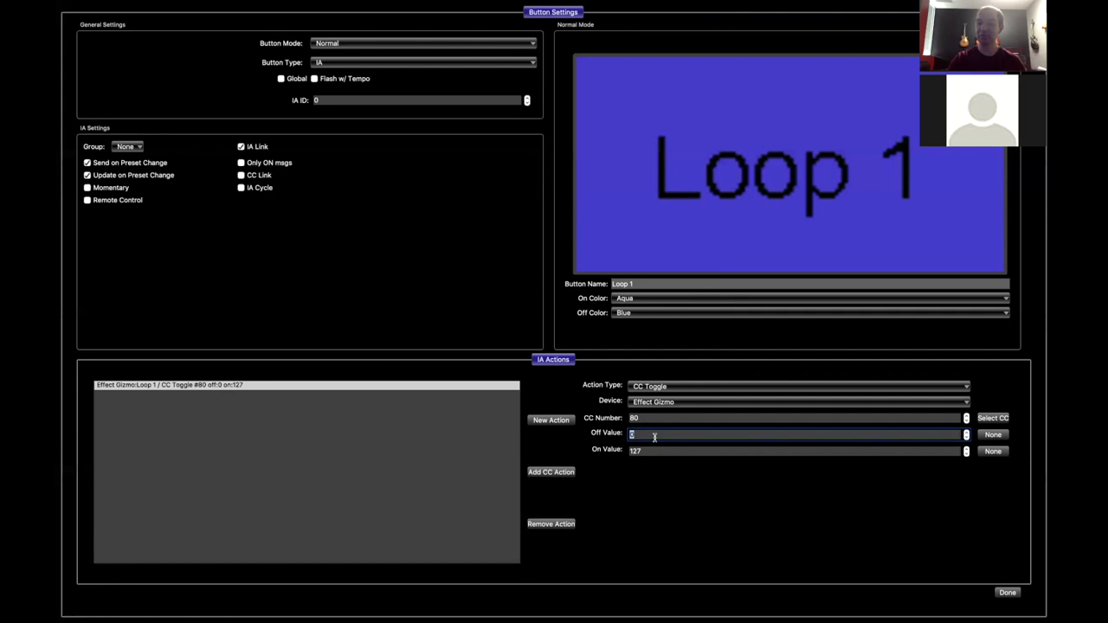
pyautogui.write('127')
pyautogui.press('Return')
pyautogui.click(649, 449)
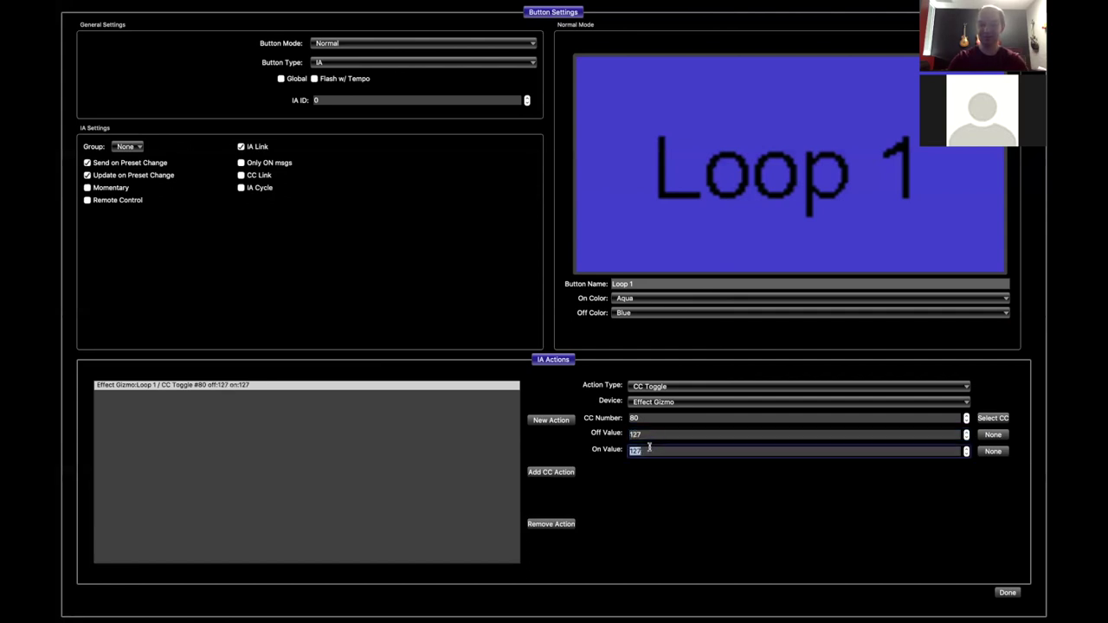
pyautogui.write('0')
pyautogui.press('BackSpace')
pyautogui.write('127')
pyautogui.press('Return')
# Set the CC Toggle action's off value to 0 and finish editing the Loop 1 button
pyautogui.click(651, 433)
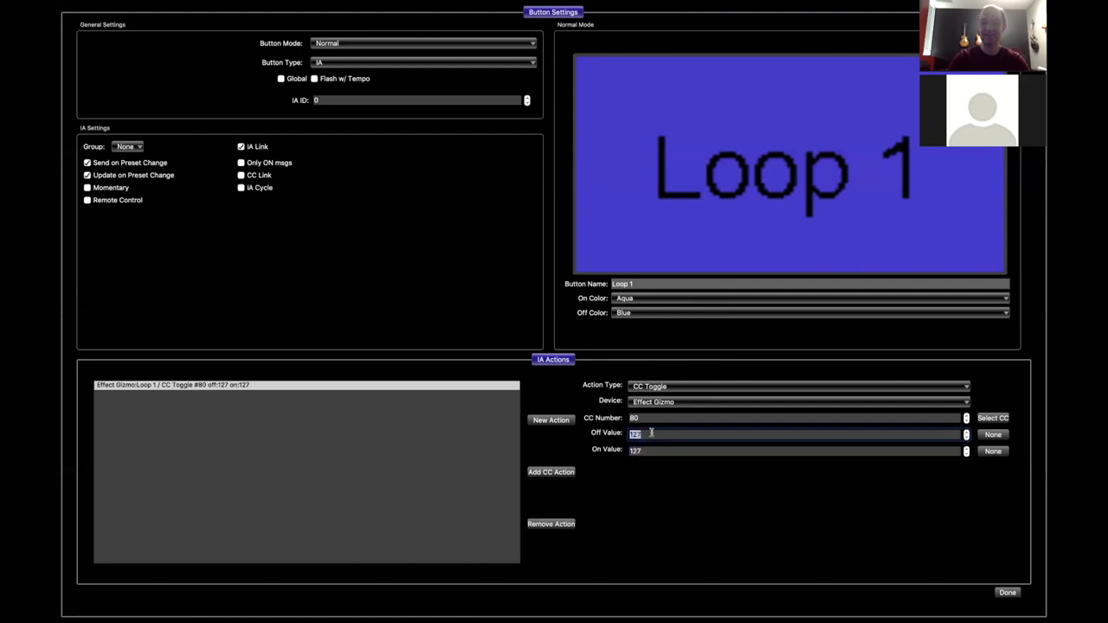
pyautogui.write('0')
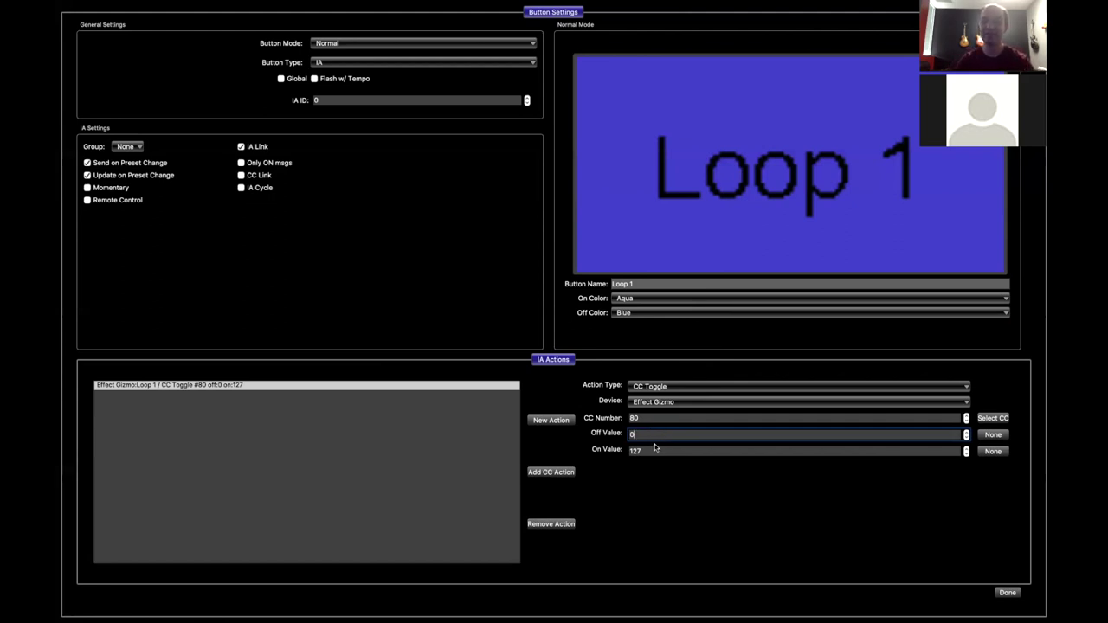
pyautogui.doubleClick(655, 435)
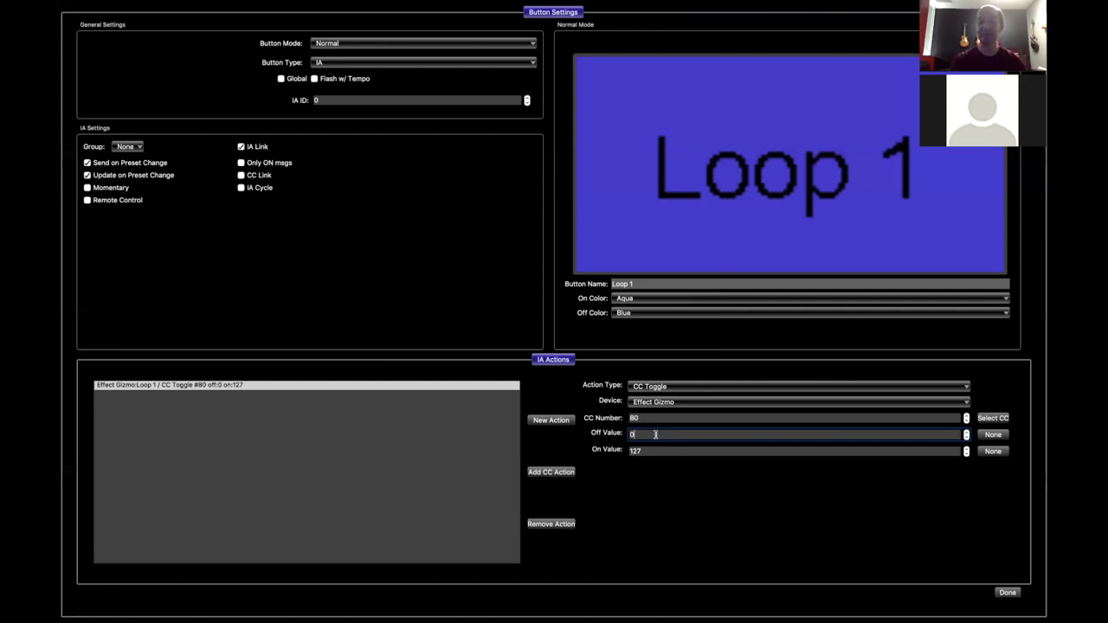
pyautogui.doubleClick(655, 434)
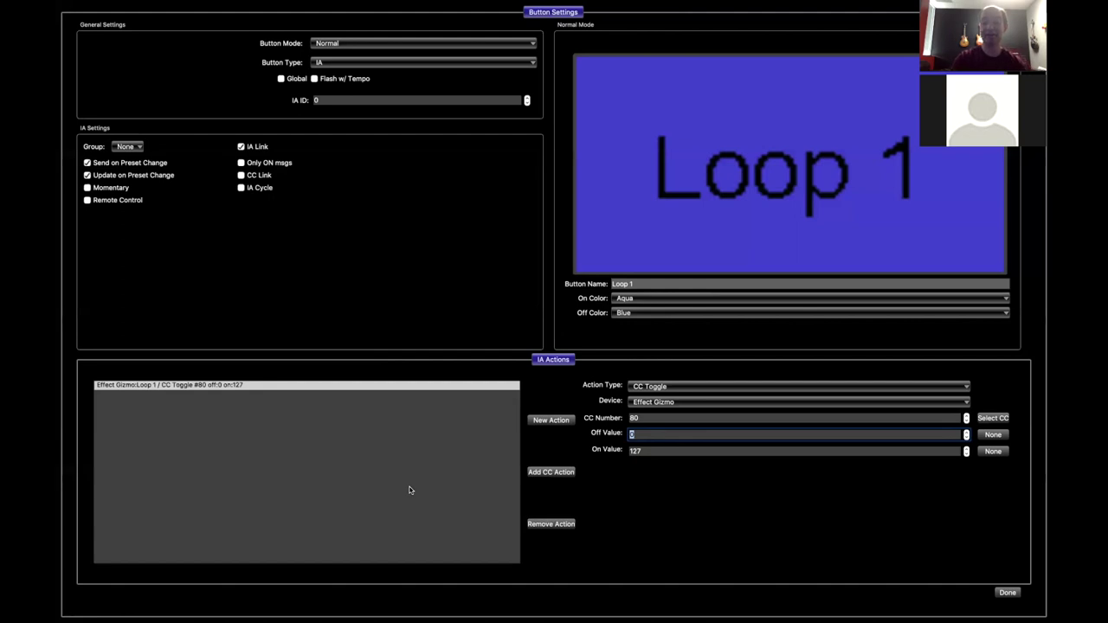
pyautogui.click(1002, 592)
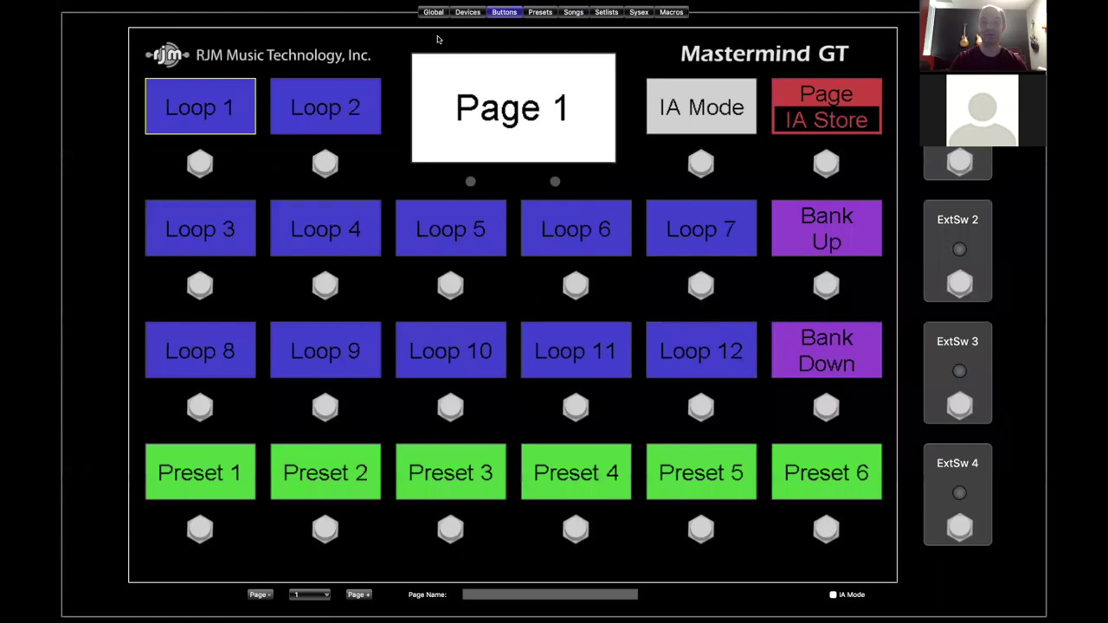
# Define Device 2 as a Strymon Timeline and choose its MIDI channel
pyautogui.click(458, 16)
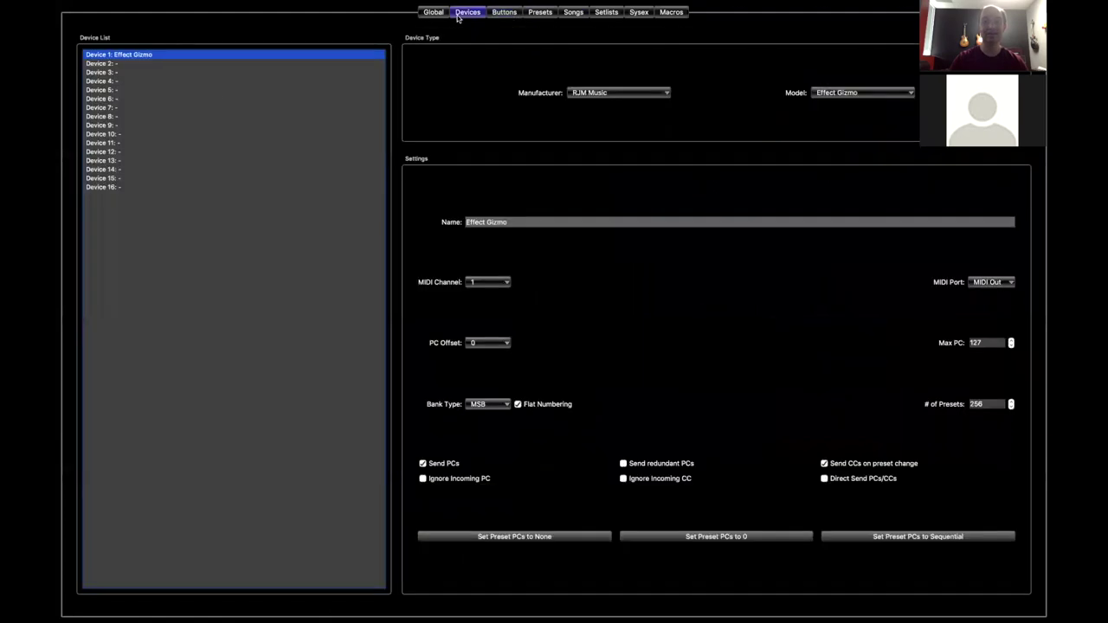
pyautogui.click(142, 62)
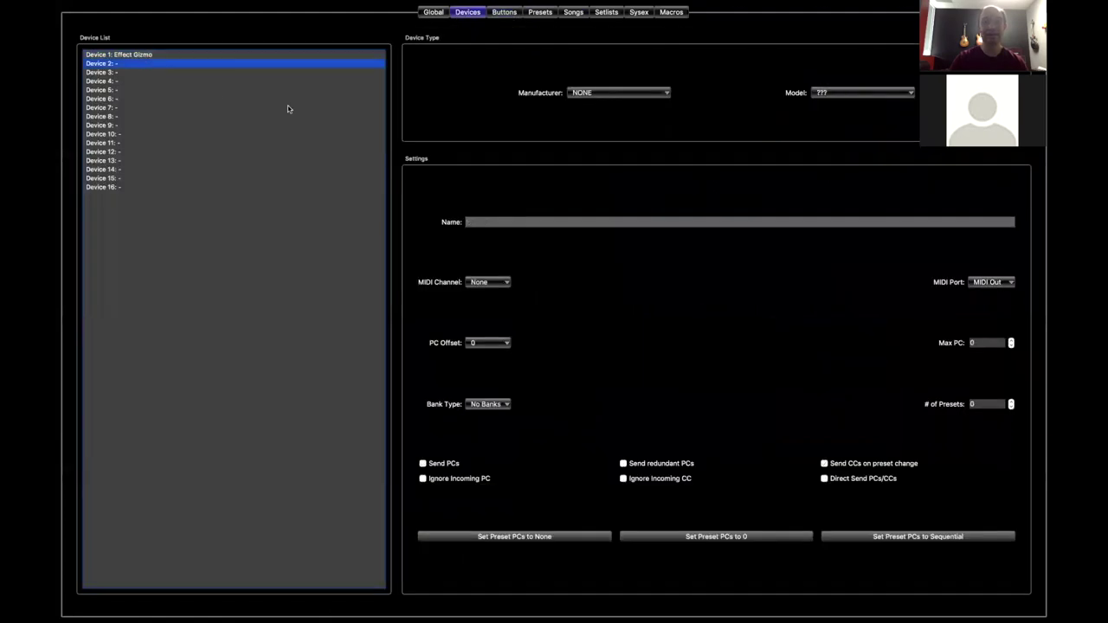
pyautogui.click(636, 94)
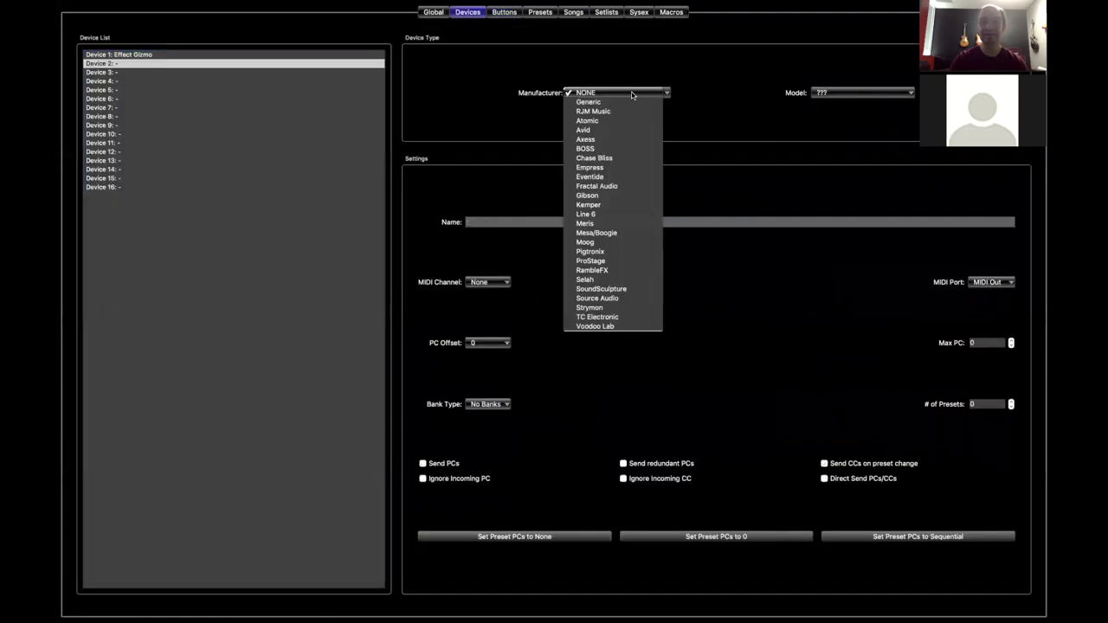
pyautogui.click(613, 308)
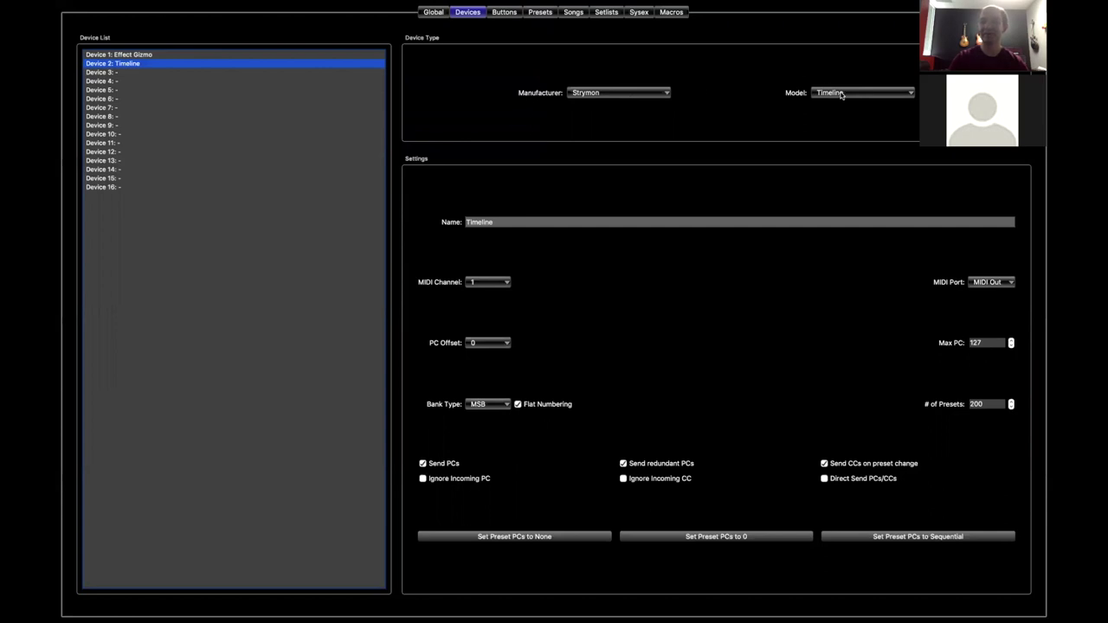
pyautogui.click(494, 285)
pyautogui.click(494, 295)
# Add a second action to the Loop 1 button, of type PC and addressed to the Timeline
pyautogui.click(506, 16)
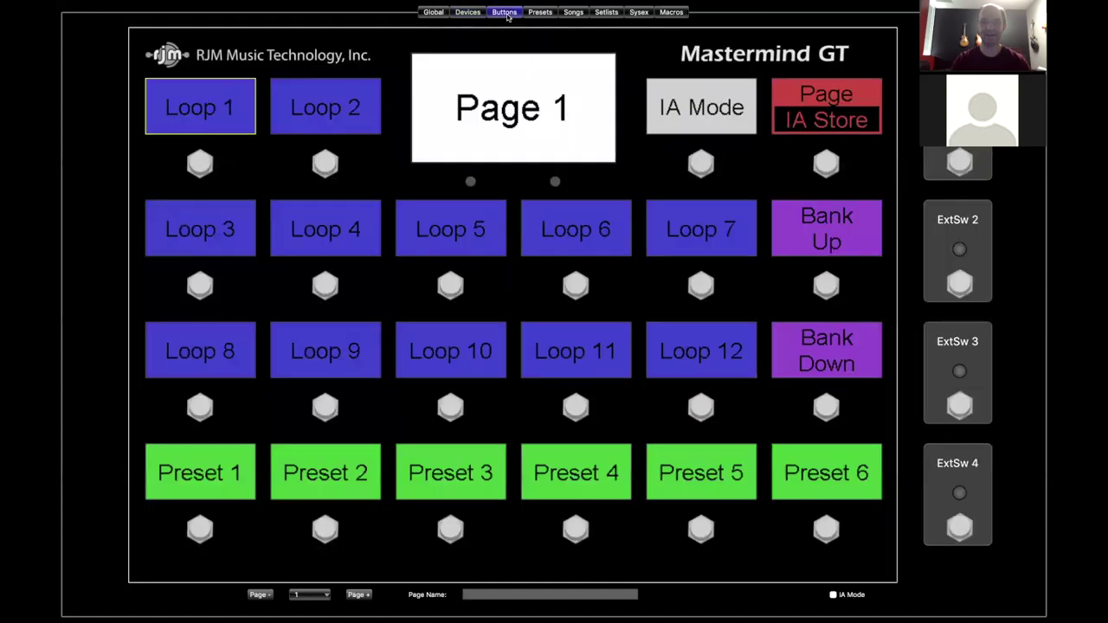
pyautogui.click(210, 106)
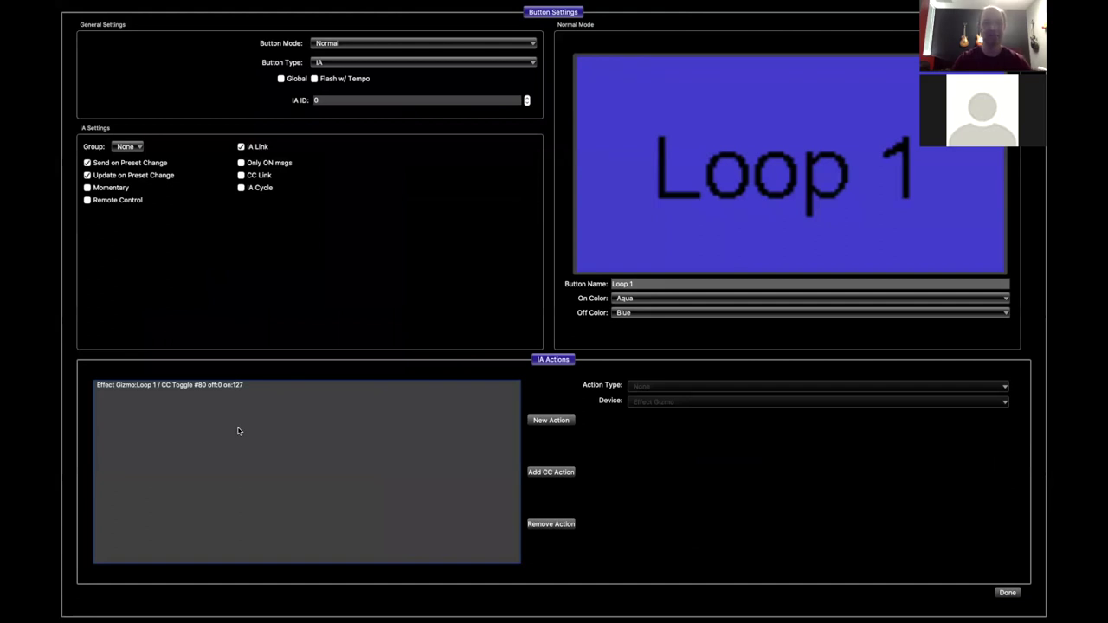
pyautogui.click(551, 421)
pyautogui.click(666, 388)
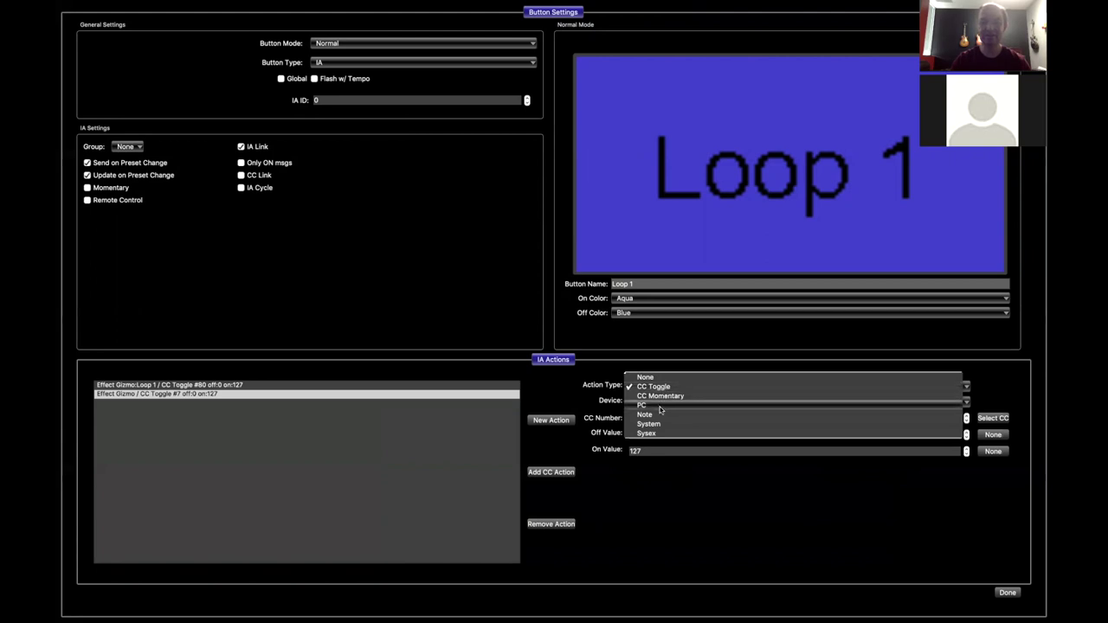
pyautogui.click(660, 407)
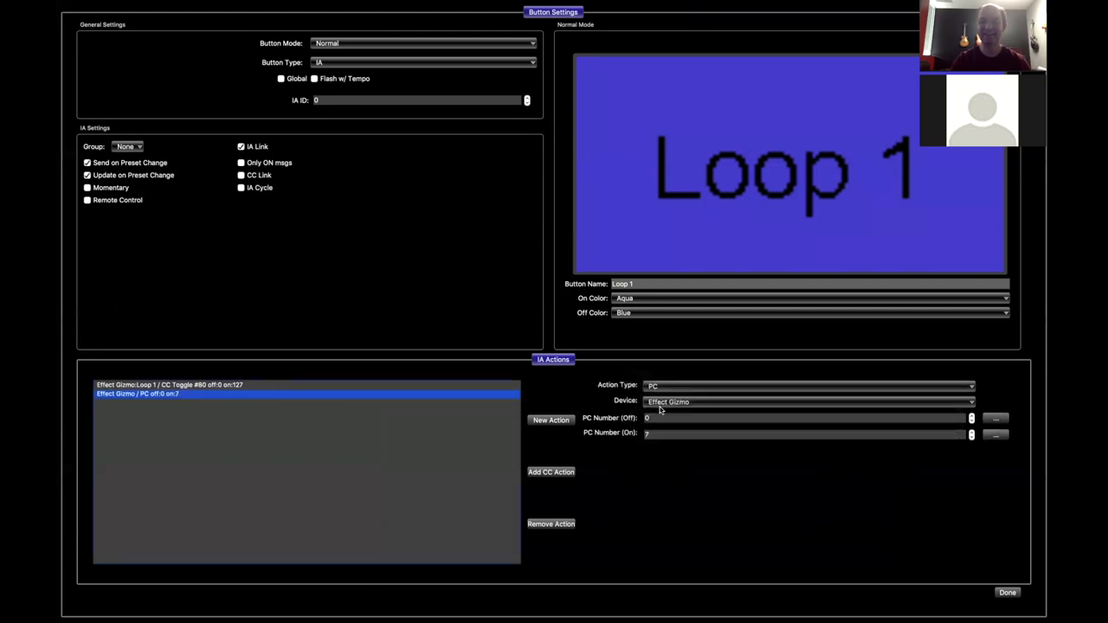
pyautogui.click(674, 403)
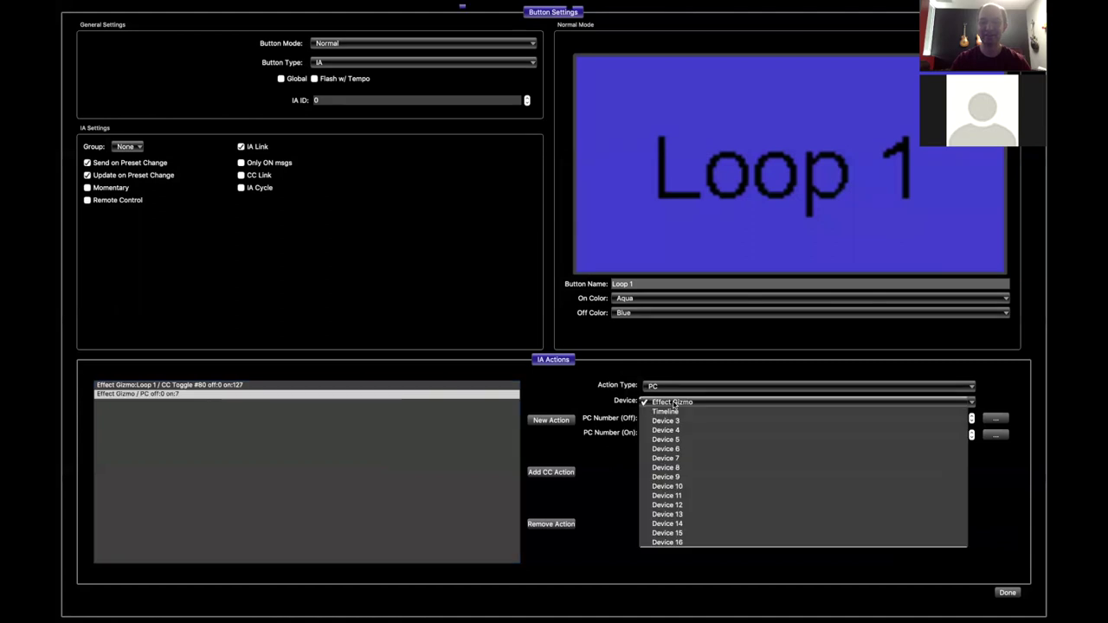
pyautogui.click(673, 411)
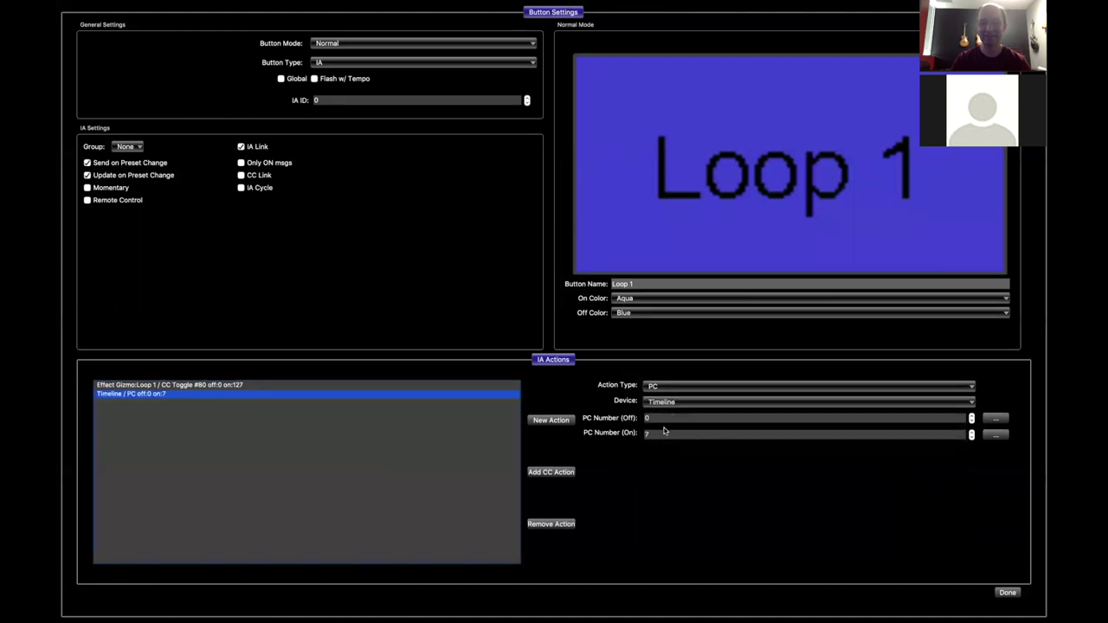
# Set the Timeline action's PC number for the on state to 1
pyautogui.click(663, 433)
pyautogui.write('1')
pyautogui.click(657, 417)
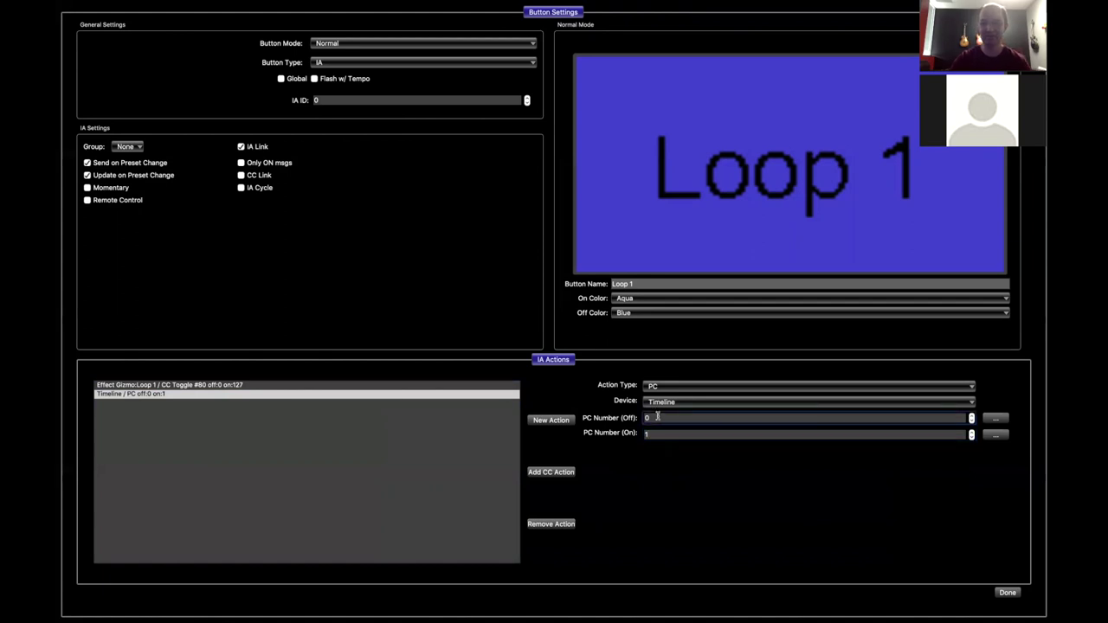
pyautogui.click(661, 435)
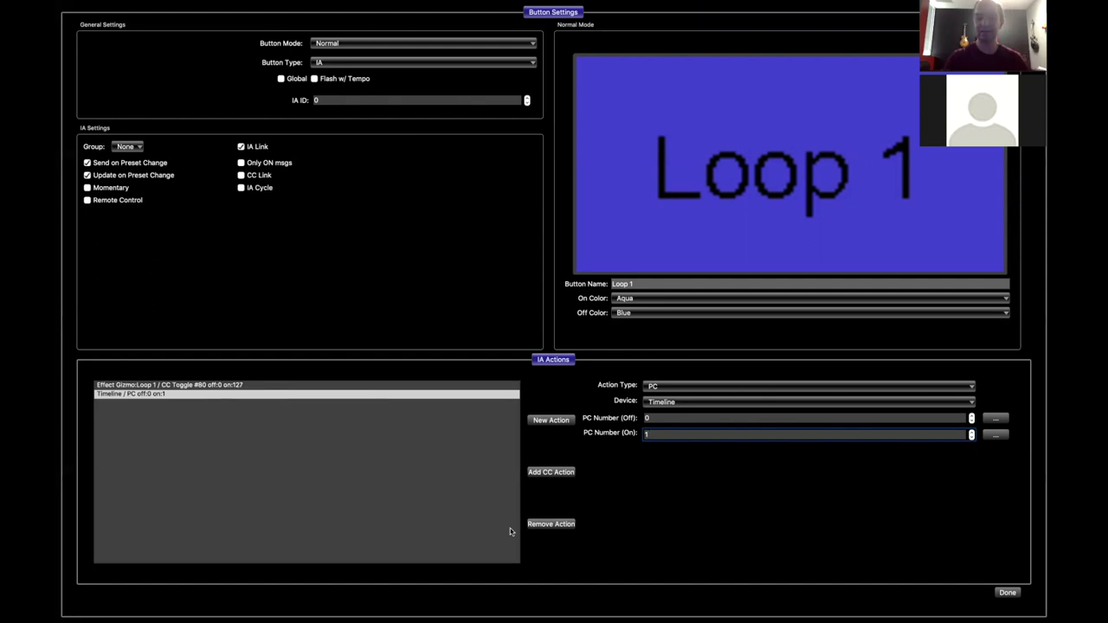
# Add a third action to the Loop 1 button, of type System with the Page subtype
pyautogui.click(563, 422)
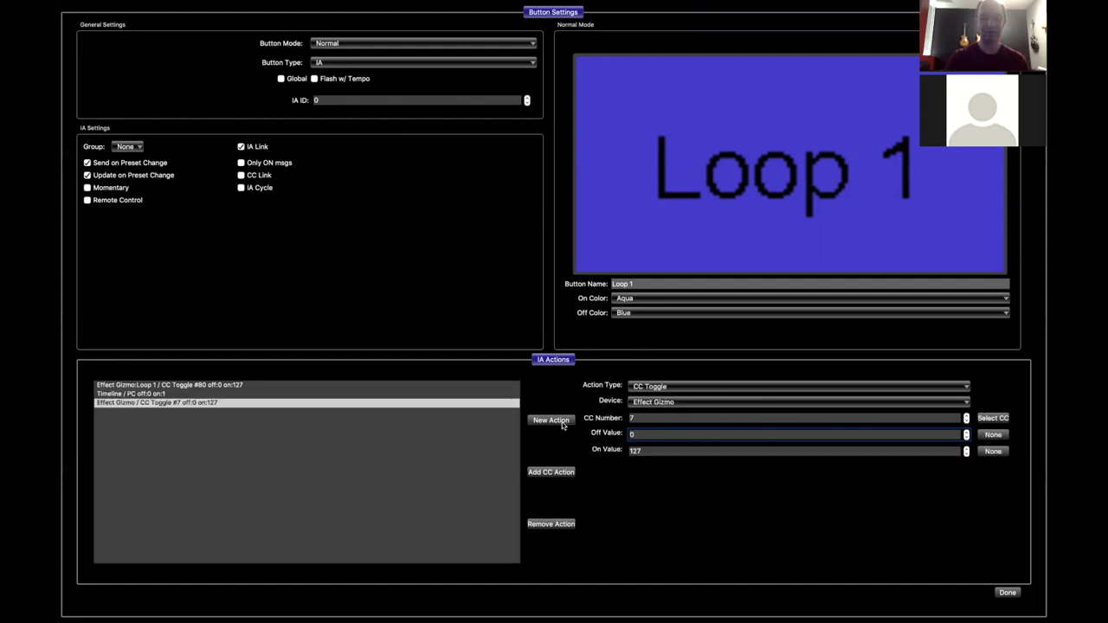
pyautogui.click(713, 385)
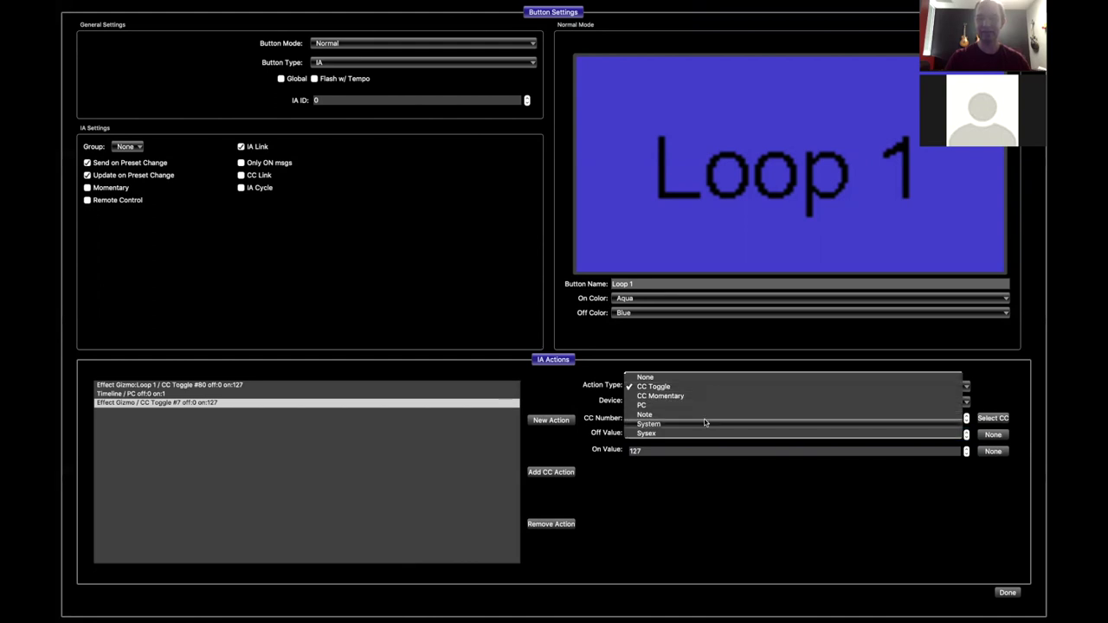
pyautogui.click(705, 423)
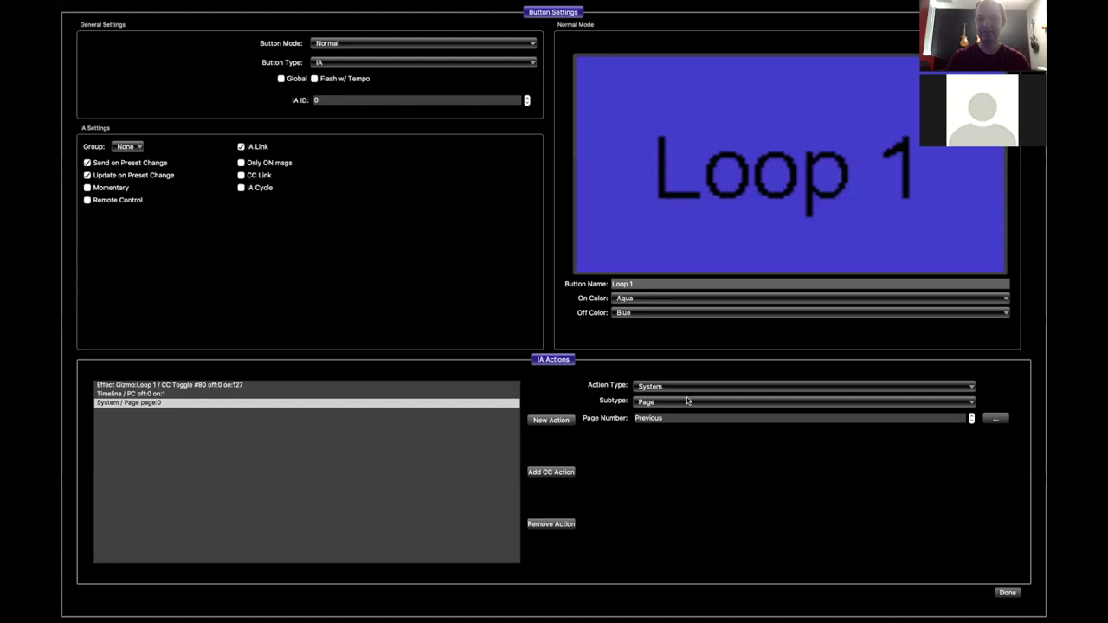
pyautogui.click(648, 402)
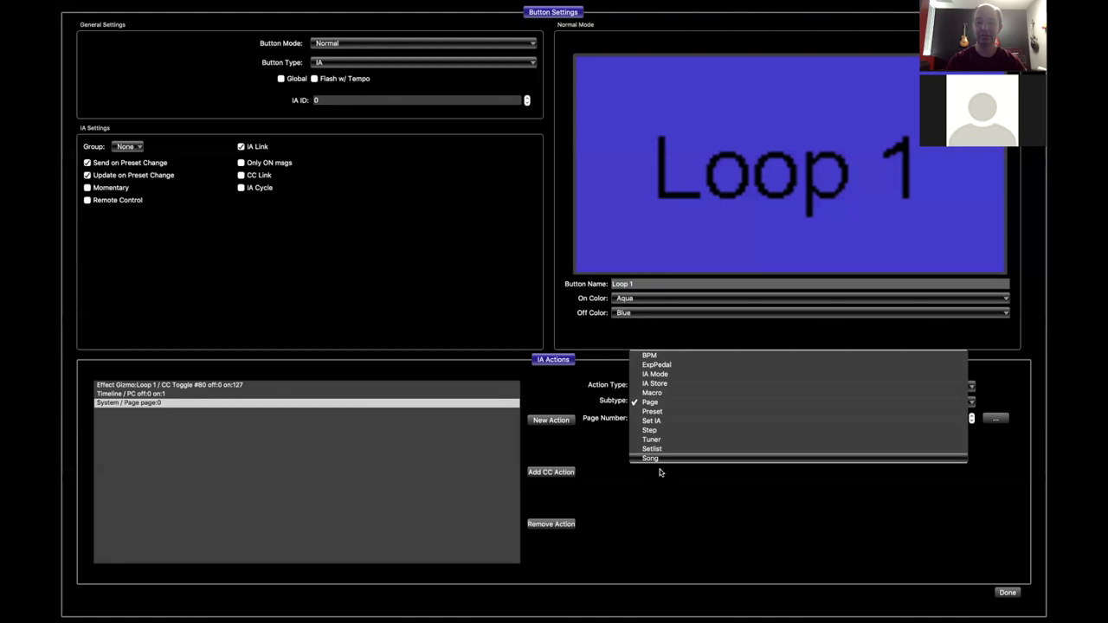
pyautogui.click(691, 404)
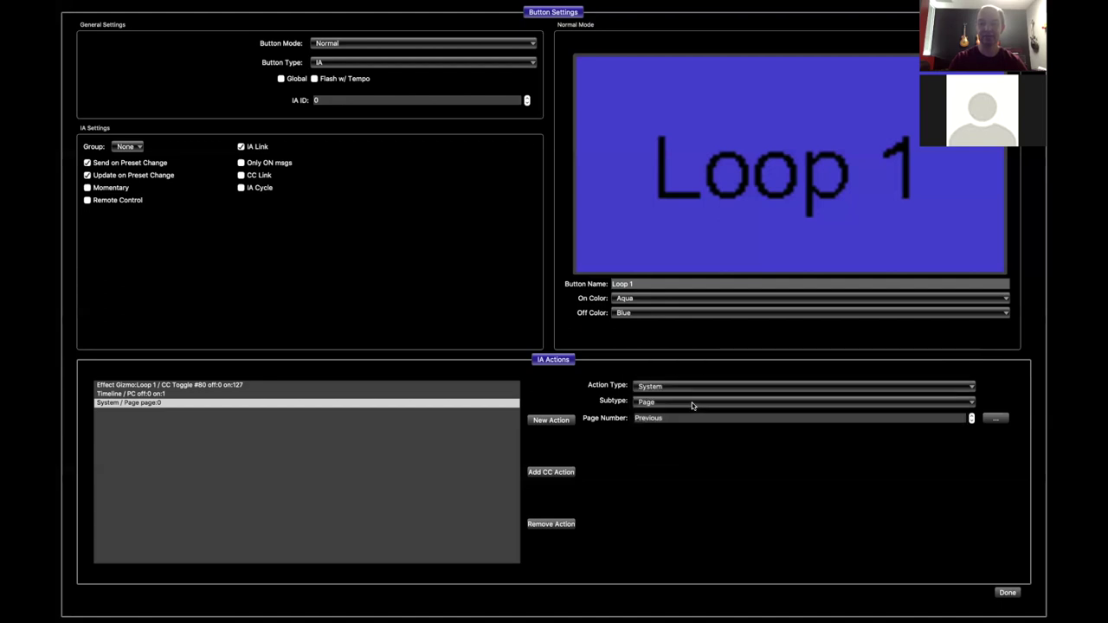
# Set the Page action's page number to 2 and finish editing the Loop 1 button
pyautogui.click(680, 419)
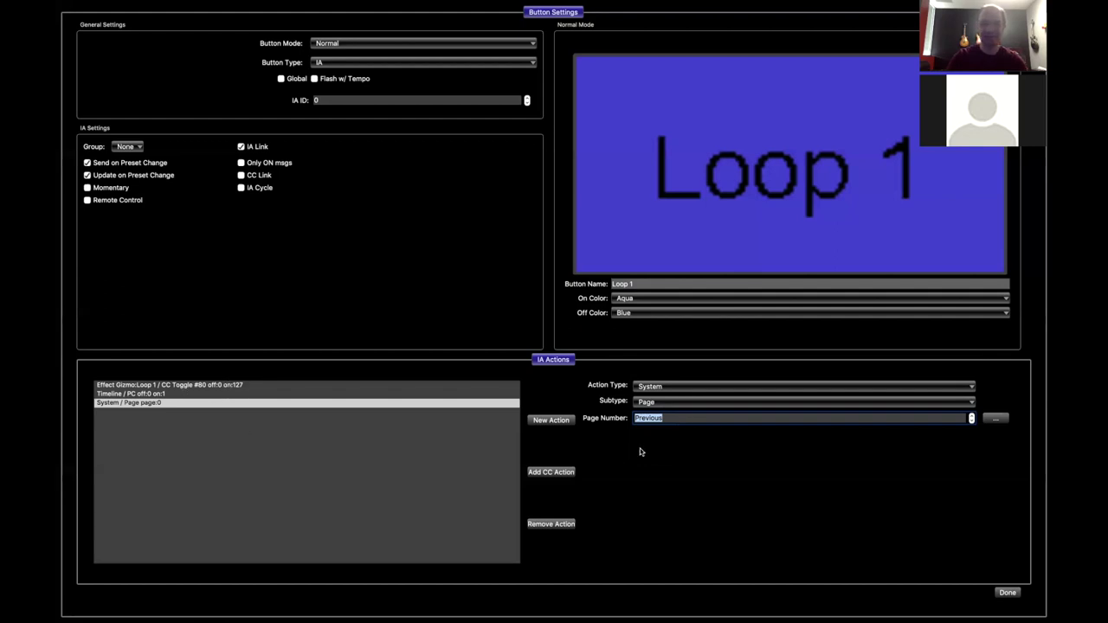
pyautogui.write('2')
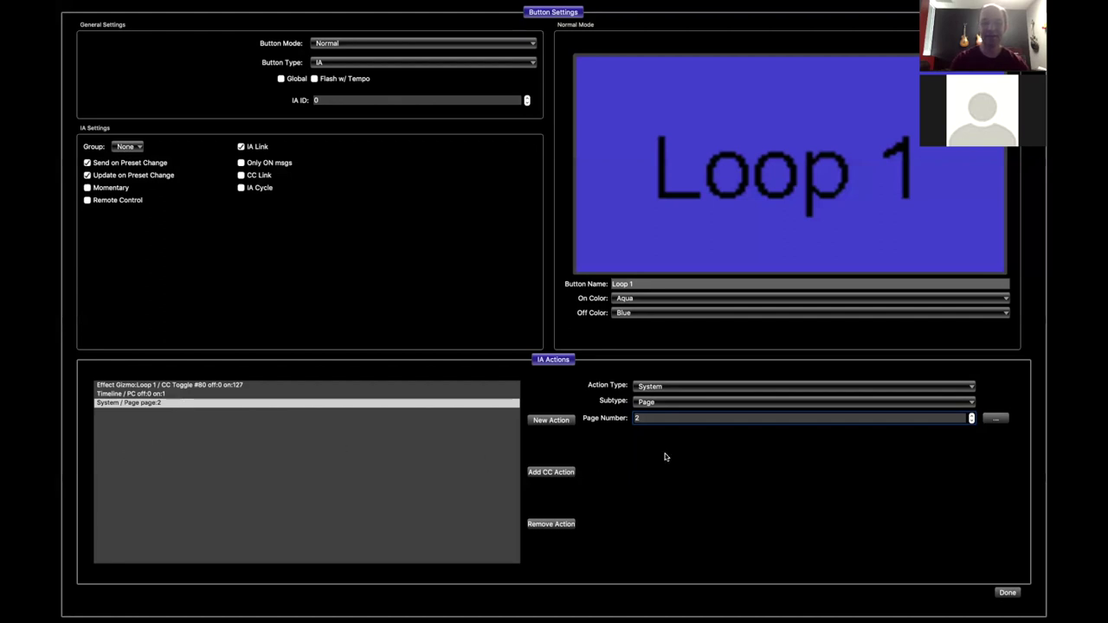
pyautogui.click(1007, 593)
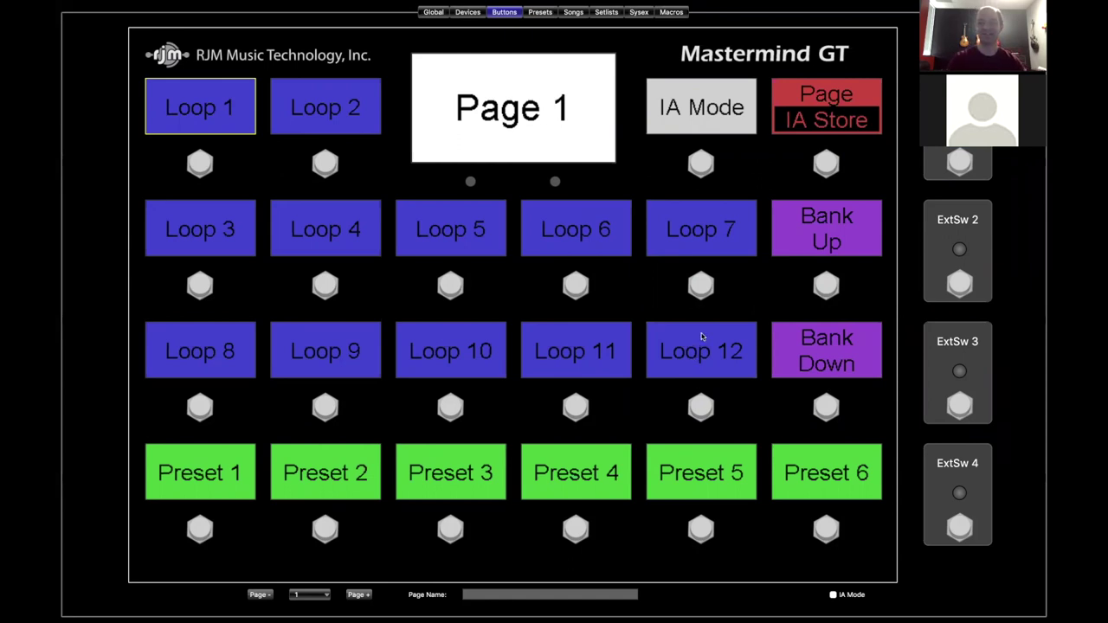
# Change the Loop 7 button's CC Toggle action to a System action with the Preset subtype
pyautogui.doubleClick(730, 233)
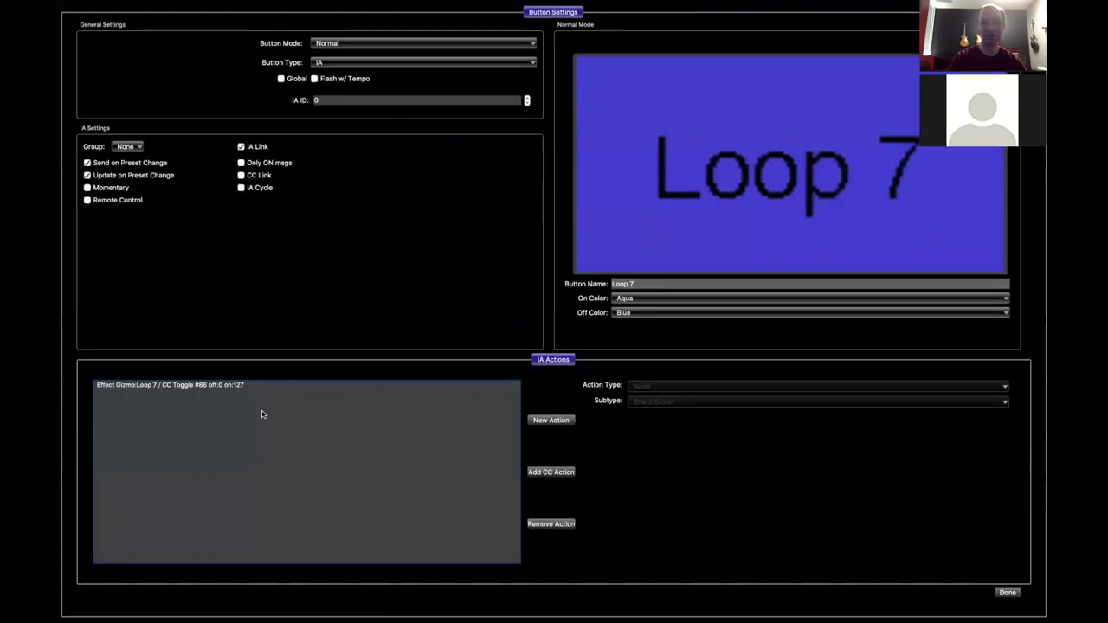
pyautogui.click(256, 387)
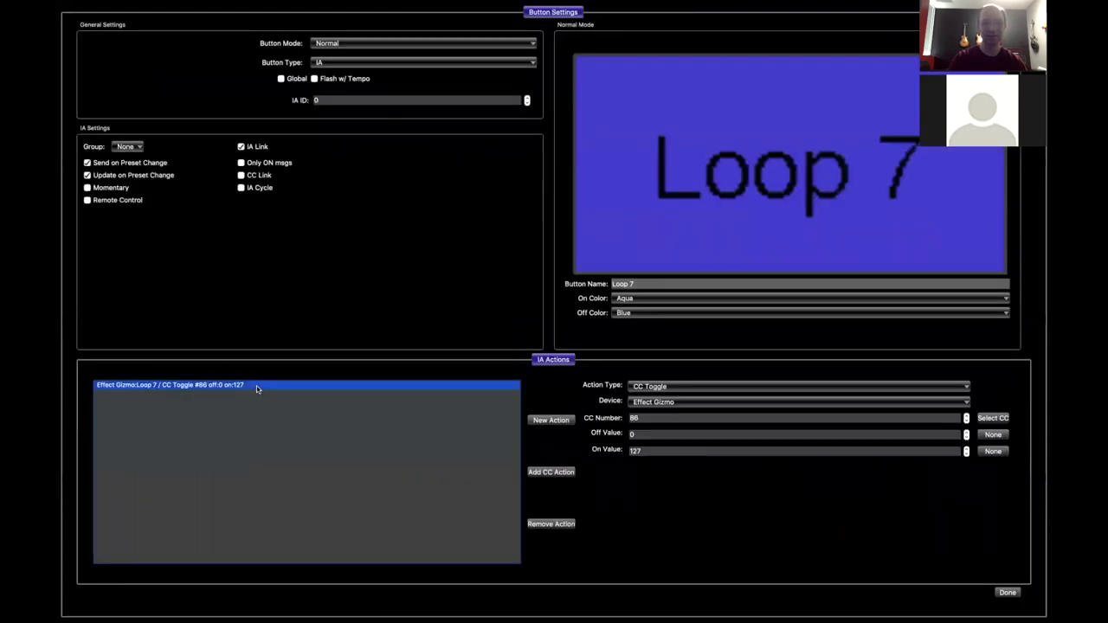
pyautogui.click(651, 389)
pyautogui.click(662, 424)
pyautogui.click(672, 404)
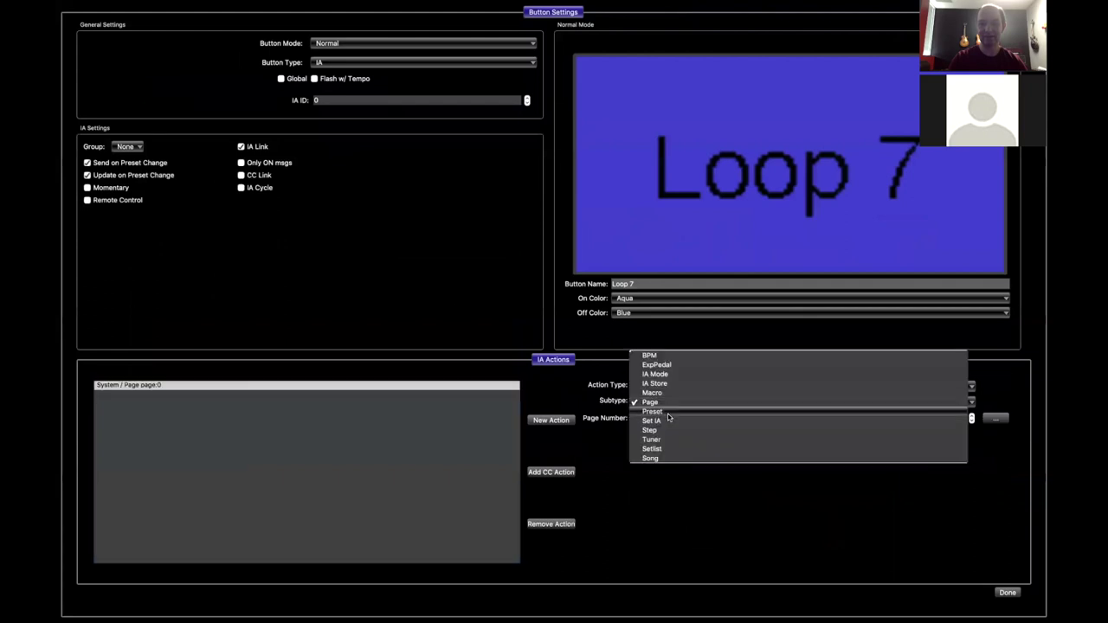
pyautogui.click(667, 413)
# Set the Loop 7 action's preset number to 27 and finish editing the button
pyautogui.click(667, 418)
pyautogui.press('BackSpace')
pyautogui.write('27')
pyautogui.press('Return')
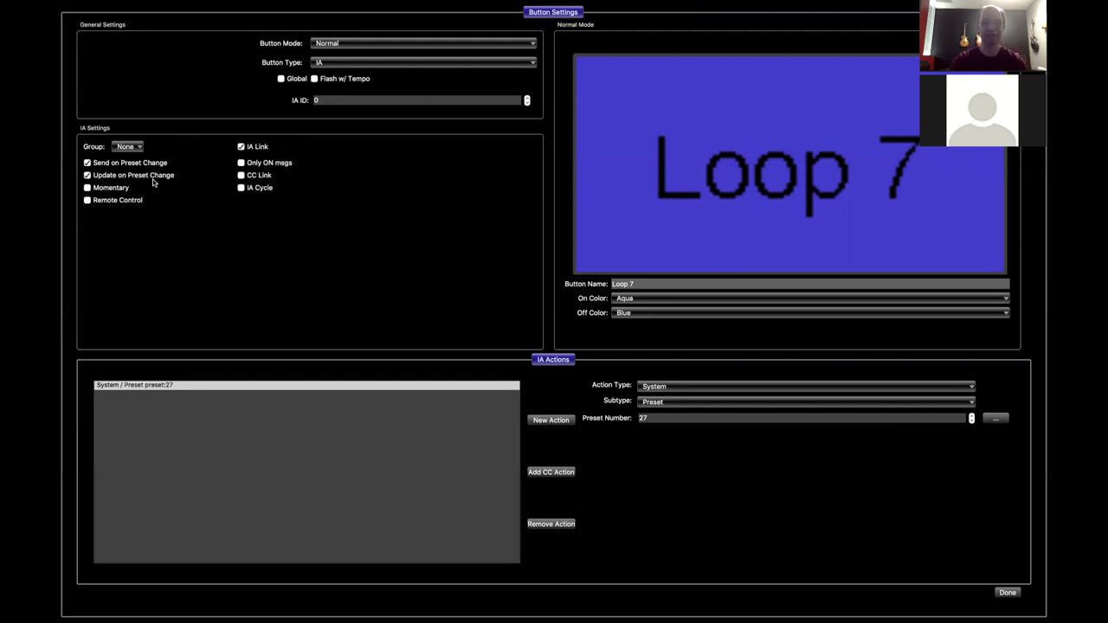
pyautogui.click(1007, 592)
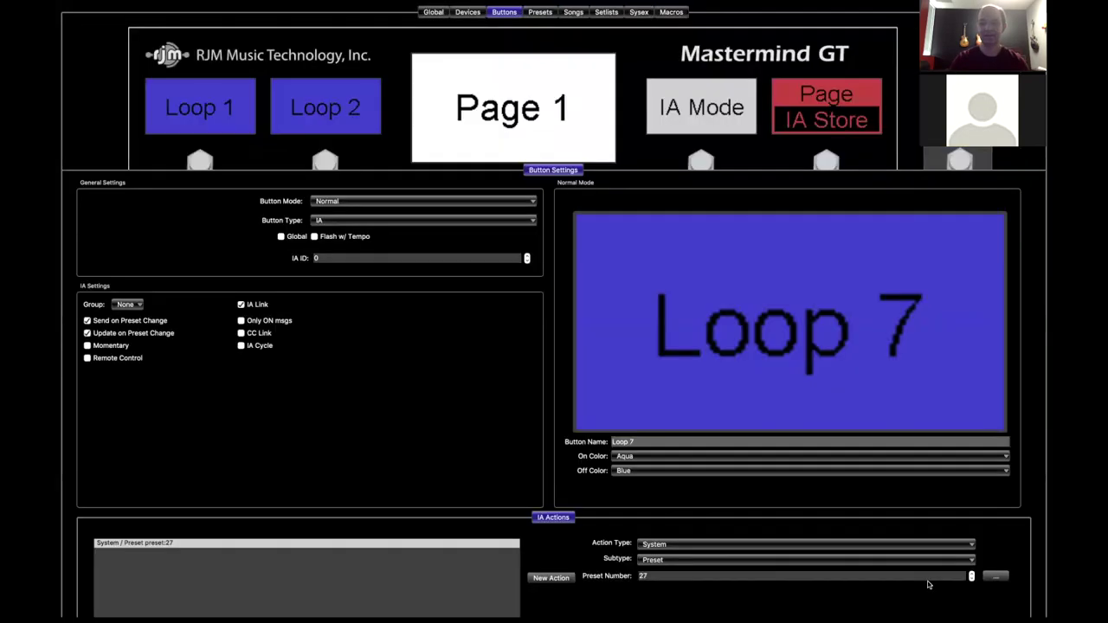
# Review the settings of the Loop 1 button, close them, and inspect the Loop 3 button
pyautogui.doubleClick(217, 113)
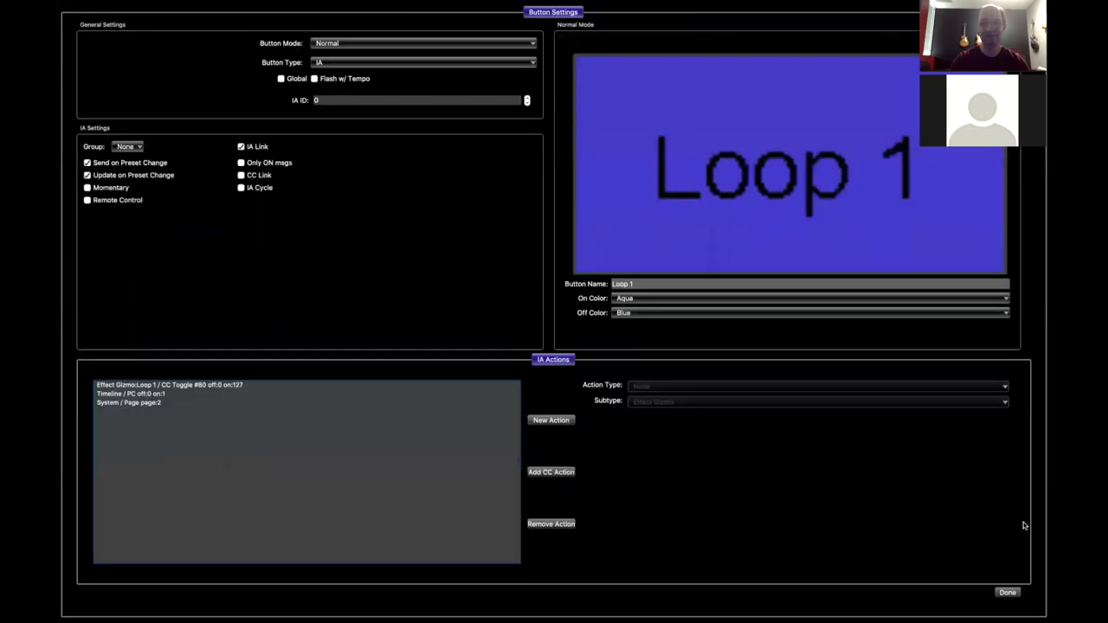
pyautogui.click(1004, 593)
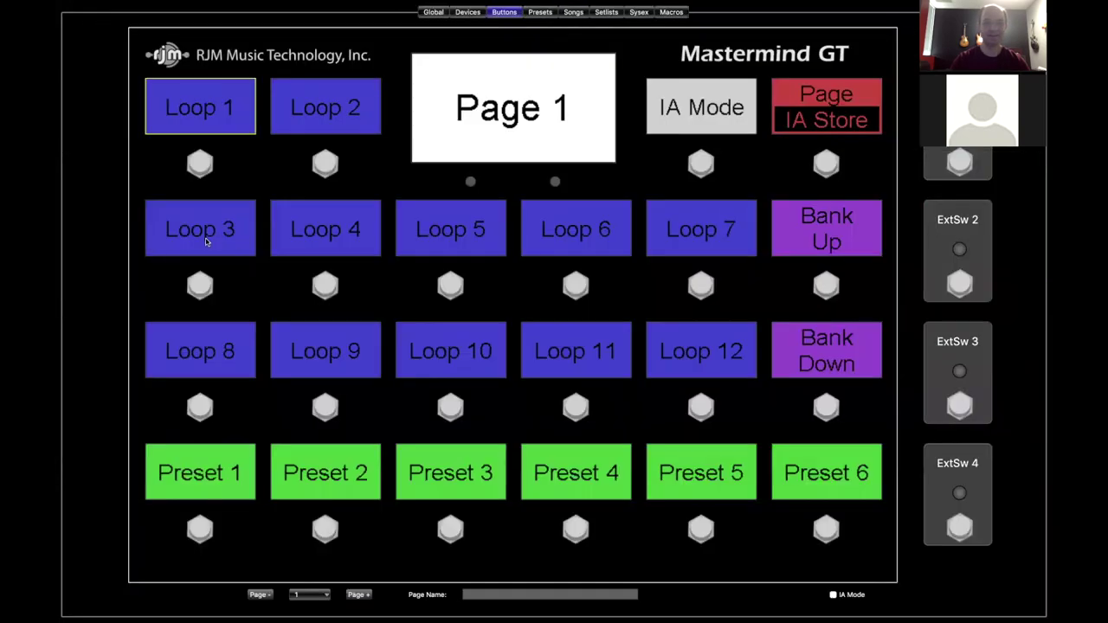
pyautogui.doubleClick(206, 242)
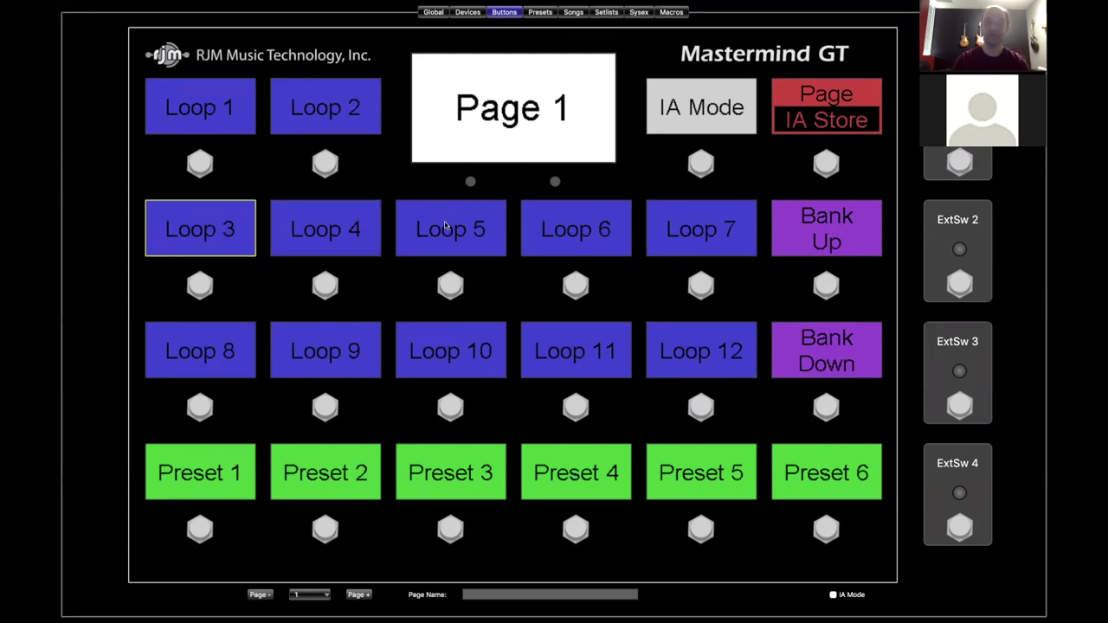
# In the preset settings, turn on Loop 3 and Loop 5 for Preset 1
pyautogui.click(540, 12)
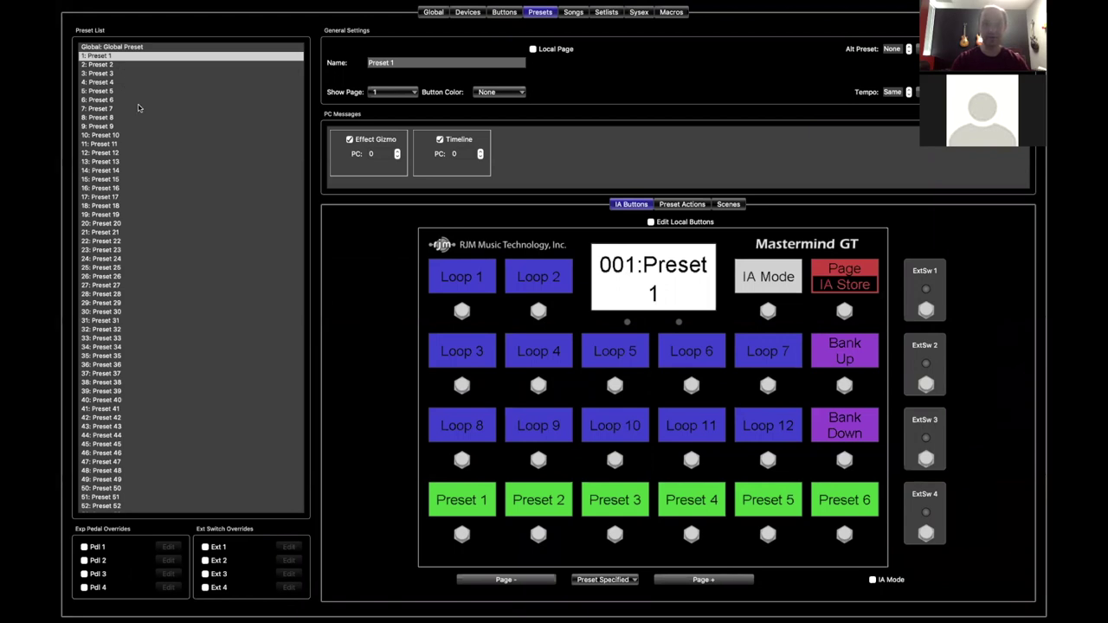
pyautogui.click(132, 57)
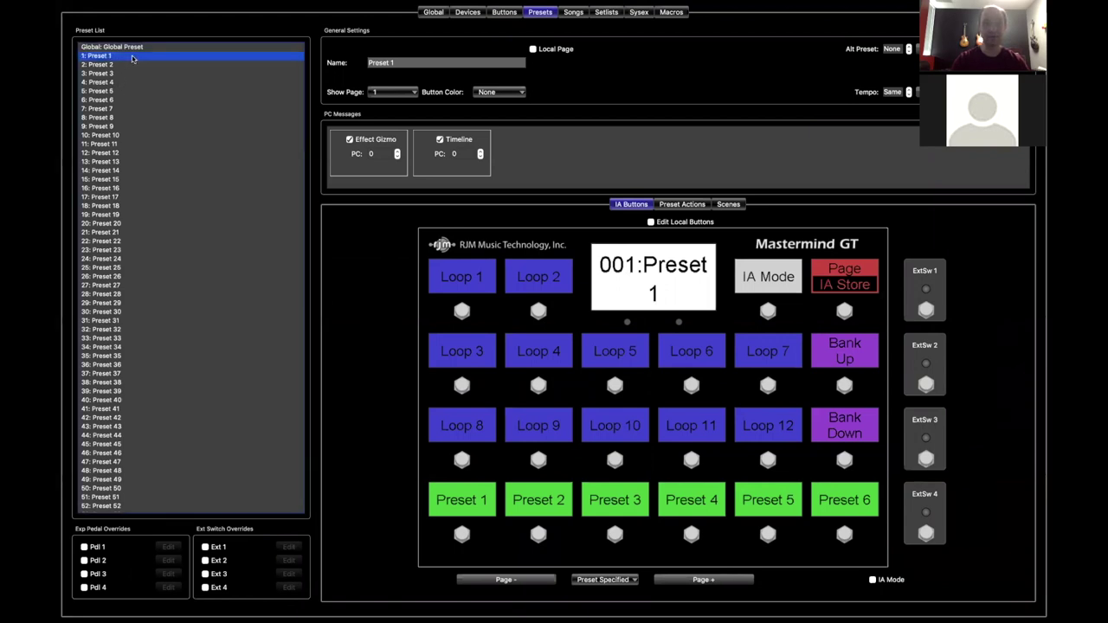
pyautogui.click(358, 343)
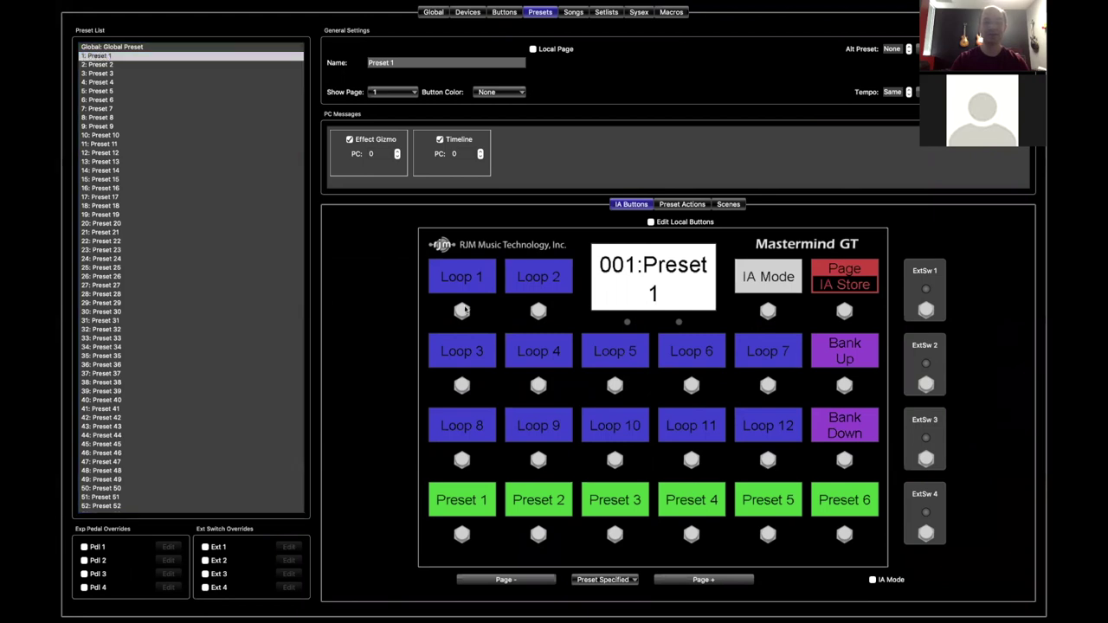
pyautogui.click(476, 354)
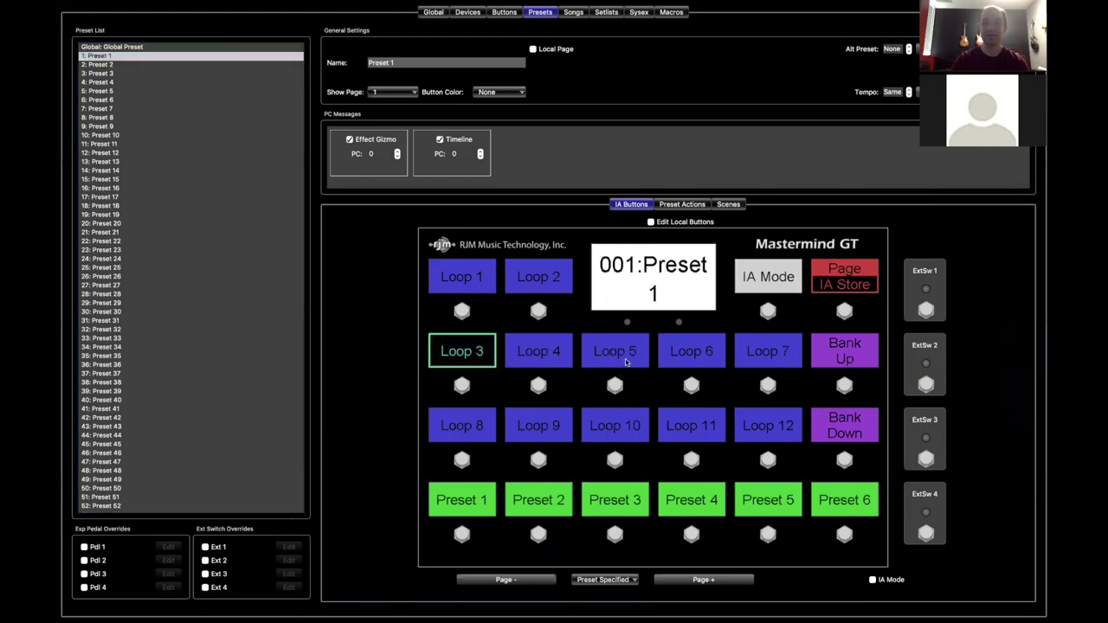
pyautogui.click(626, 362)
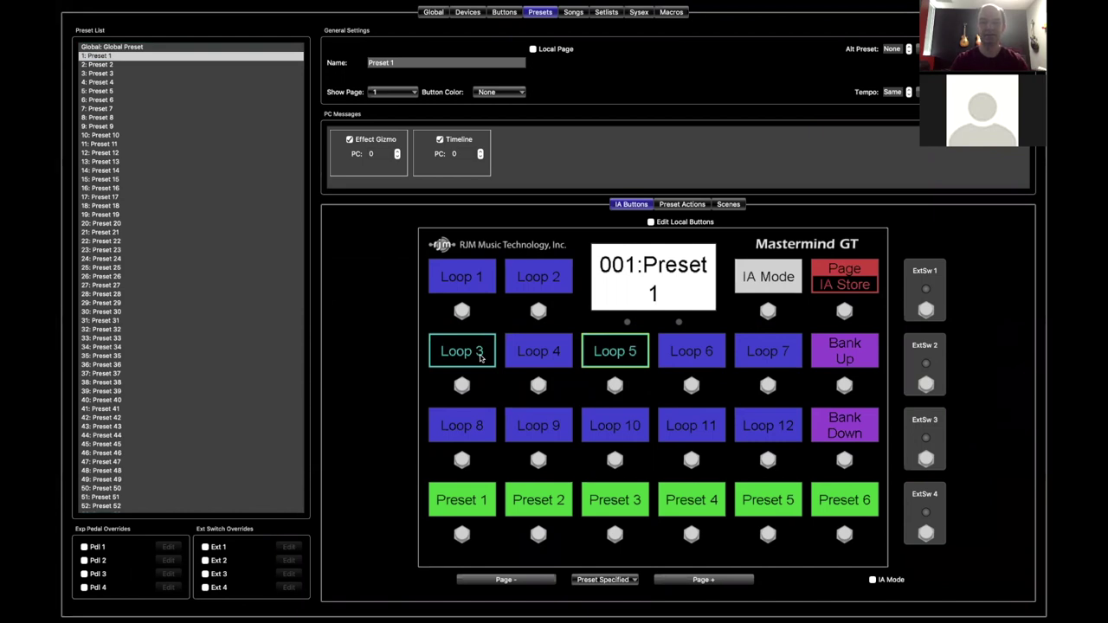
# Check the Loop 4 button's IA settings for preset changes and close them without editing
pyautogui.click(501, 13)
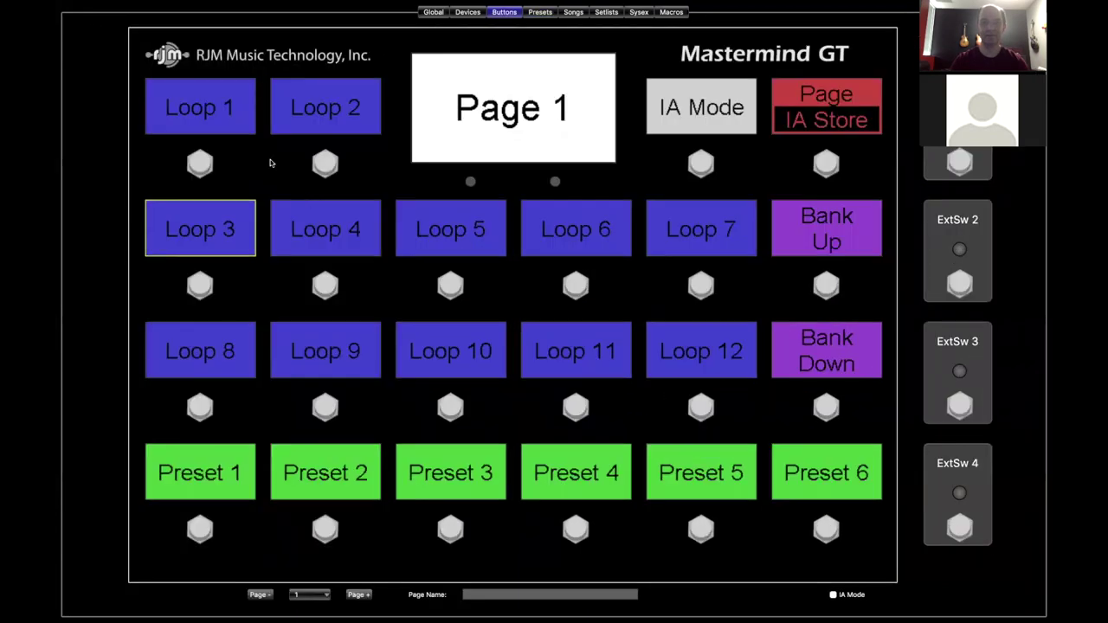
pyautogui.doubleClick(333, 222)
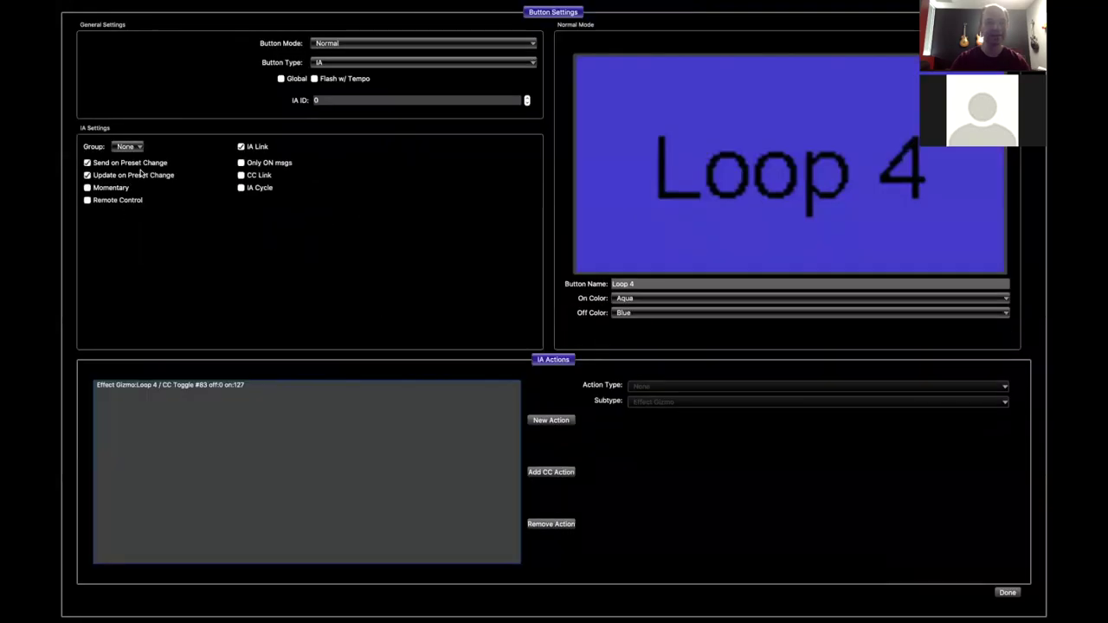
pyautogui.click(1008, 594)
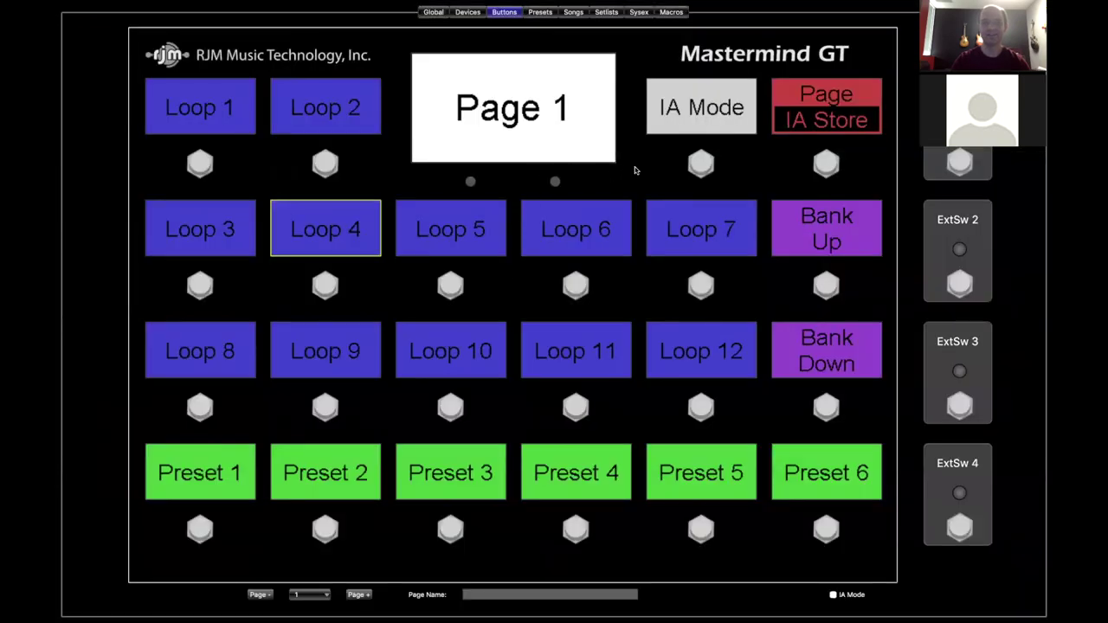
# In the preset settings, turn on Loop 9, Loop 10 and Loop 5 for Preset 2
pyautogui.click(543, 15)
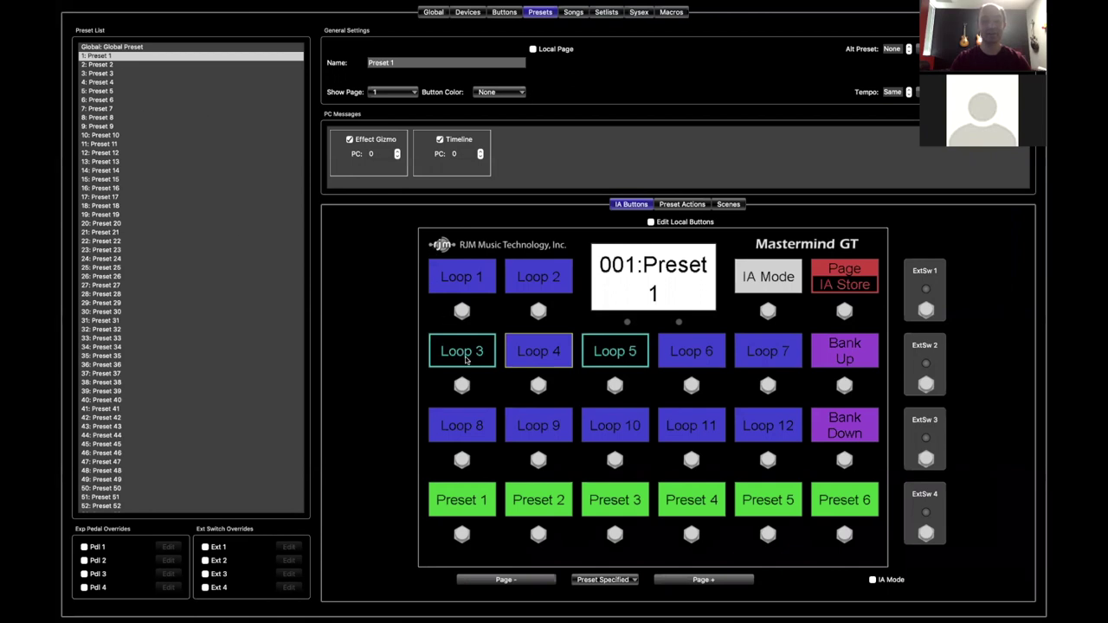
pyautogui.click(104, 65)
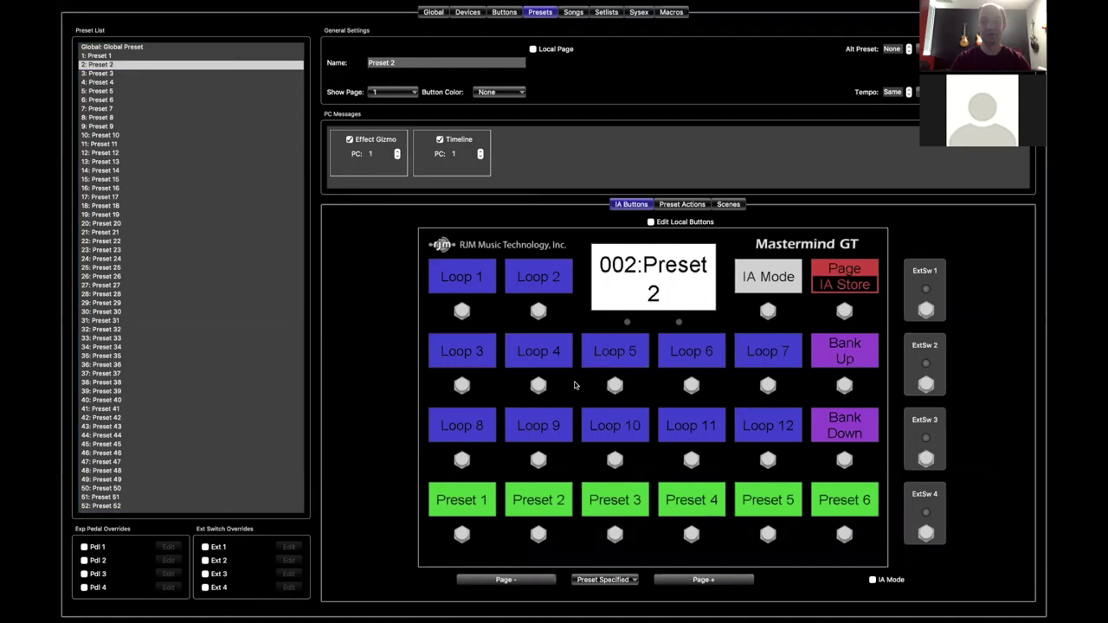
pyautogui.click(543, 426)
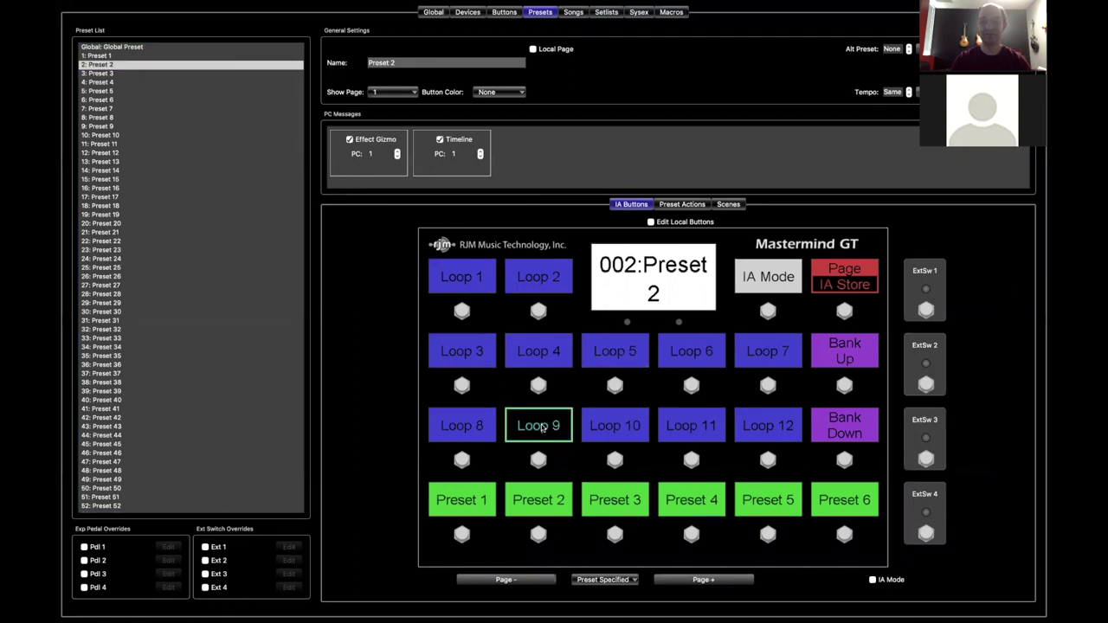
pyautogui.click(602, 427)
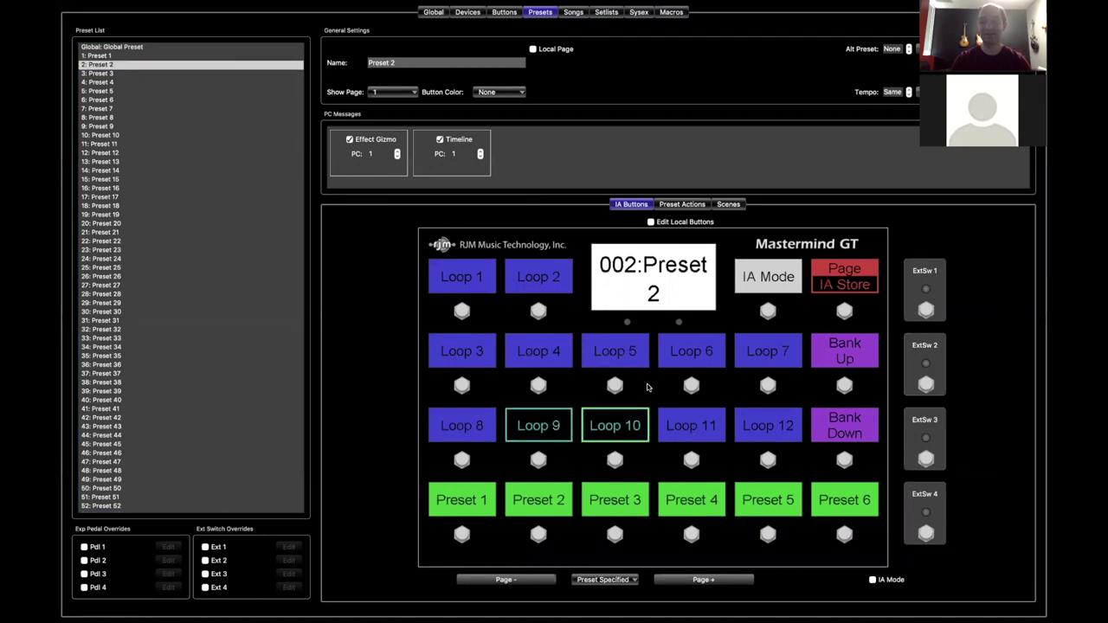
pyautogui.click(631, 356)
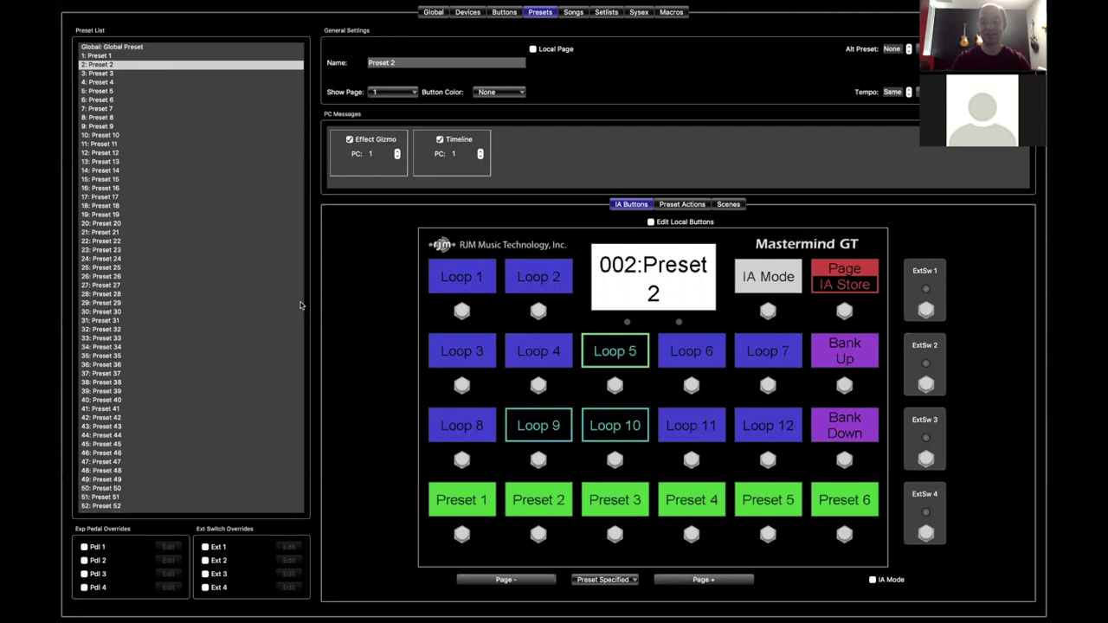
# Turn on Loop 8 and Loop 7 for Preset 3
pyautogui.click(113, 74)
pyautogui.click(462, 425)
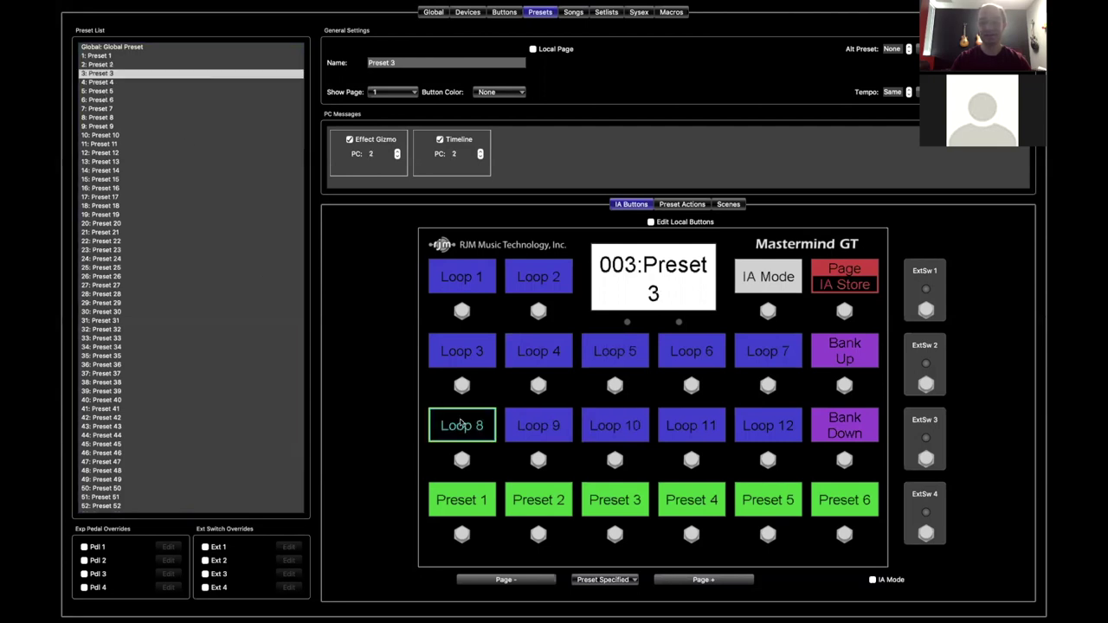
pyautogui.click(750, 354)
# Switch back and forth between Presets 1, 2 and 3 to compare their stored loop states
pyautogui.click(118, 56)
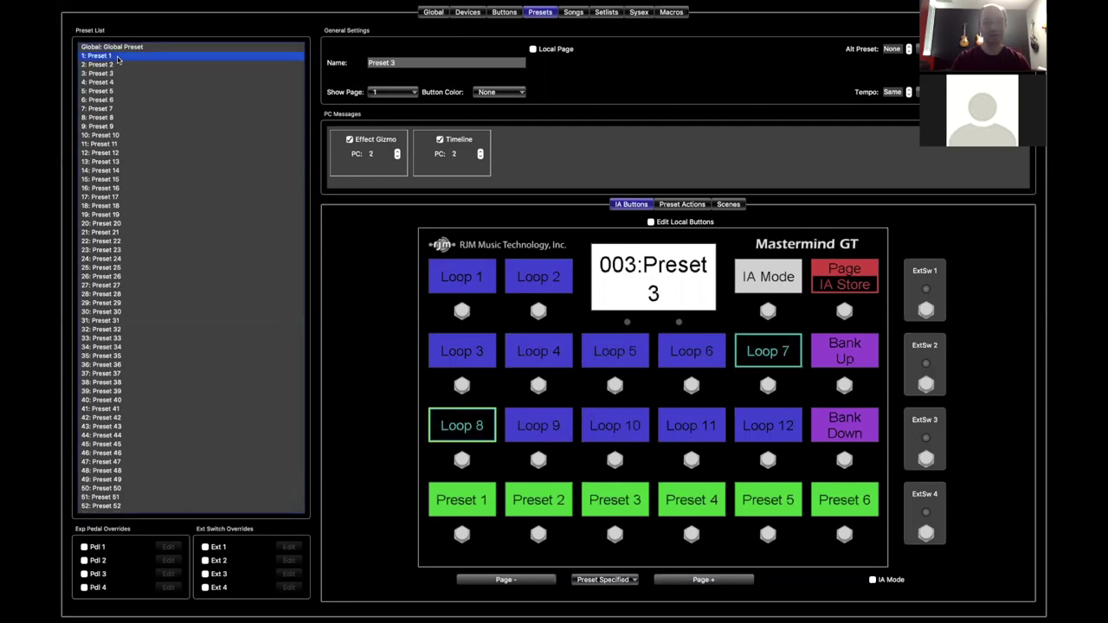
pyautogui.click(117, 65)
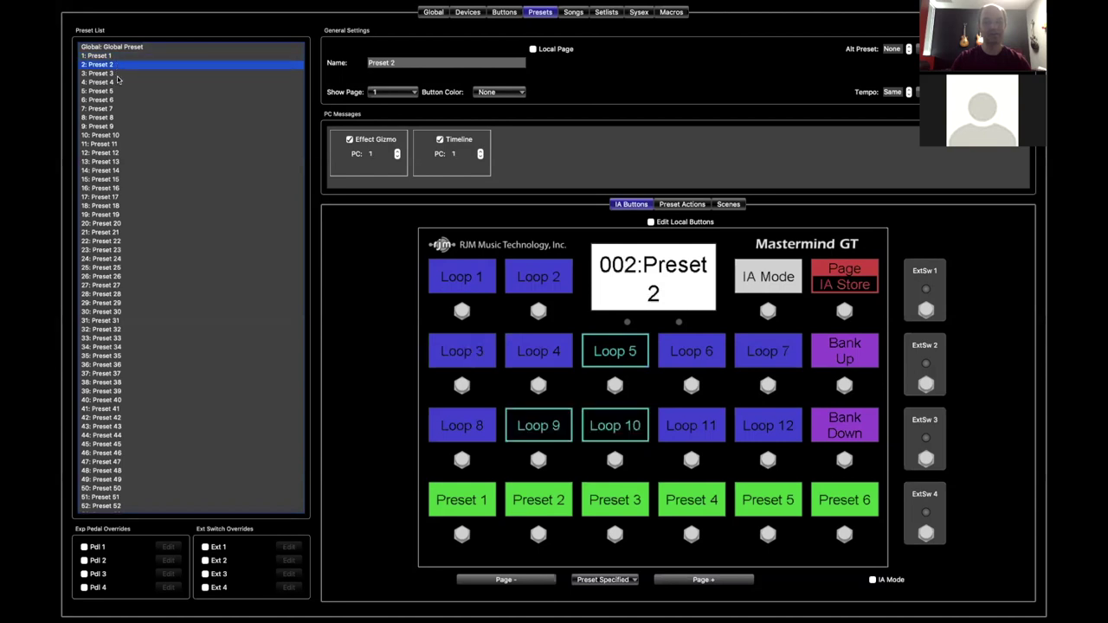
pyautogui.click(118, 74)
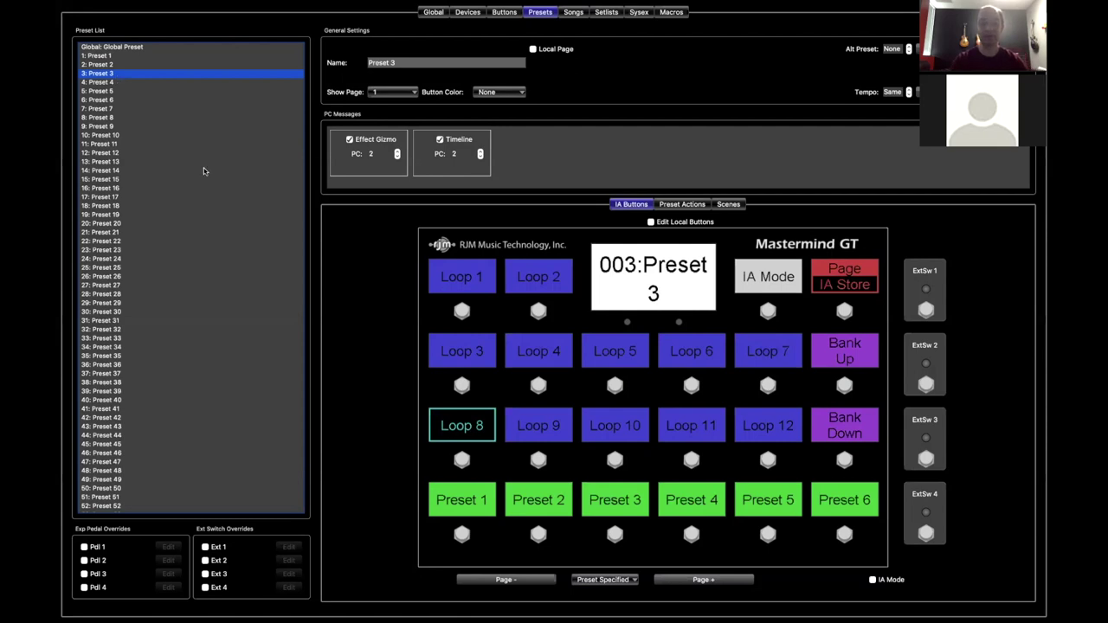
pyautogui.click(115, 55)
pyautogui.click(118, 64)
pyautogui.click(119, 75)
pyautogui.click(490, 401)
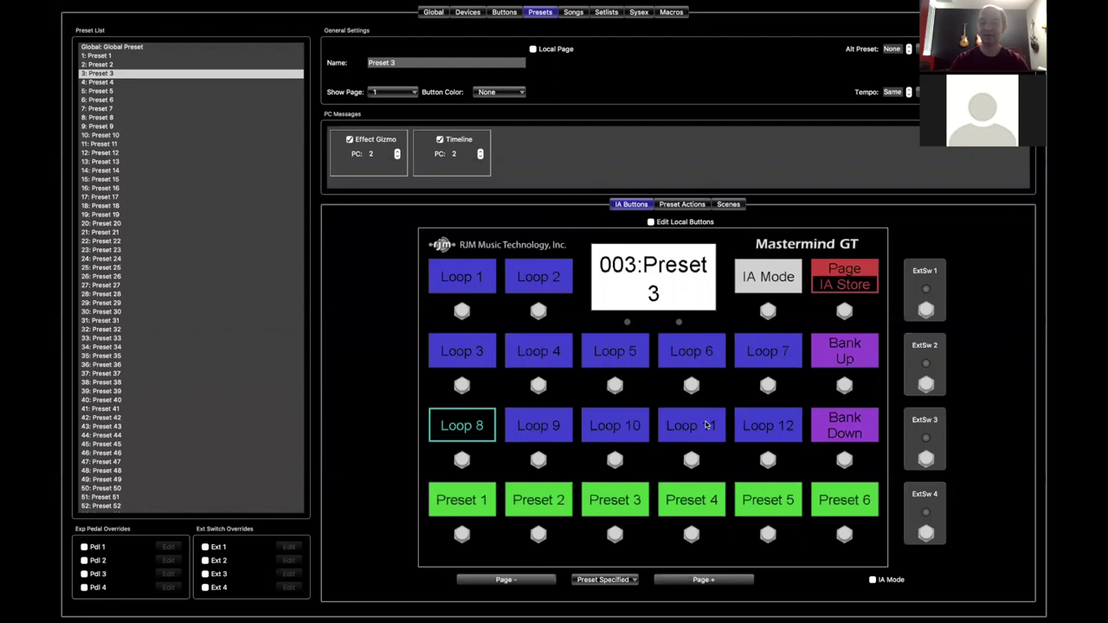
pyautogui.click(121, 63)
pyautogui.click(120, 55)
pyautogui.click(120, 64)
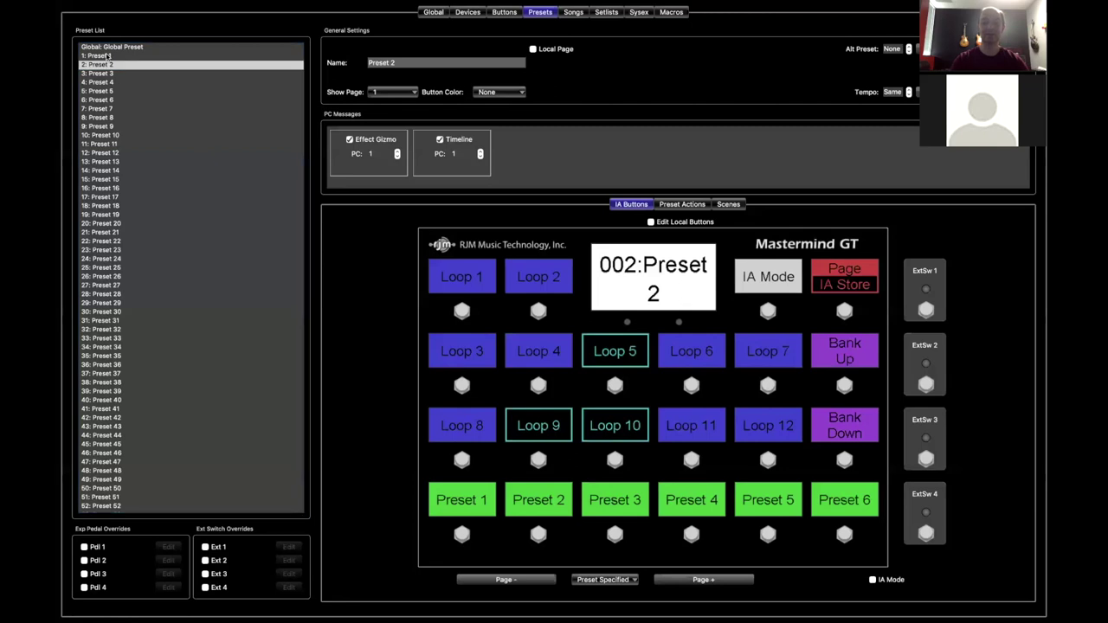
# In the Page/IA Store button's settings, set the maximum page to 3 and close the settings
pyautogui.click(113, 74)
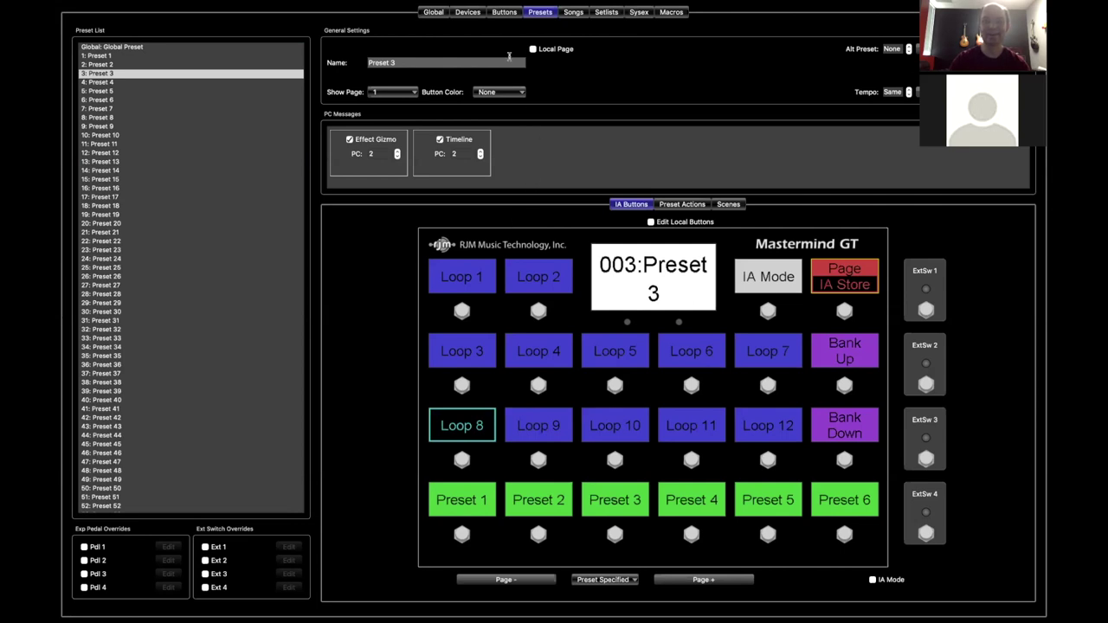
pyautogui.click(506, 13)
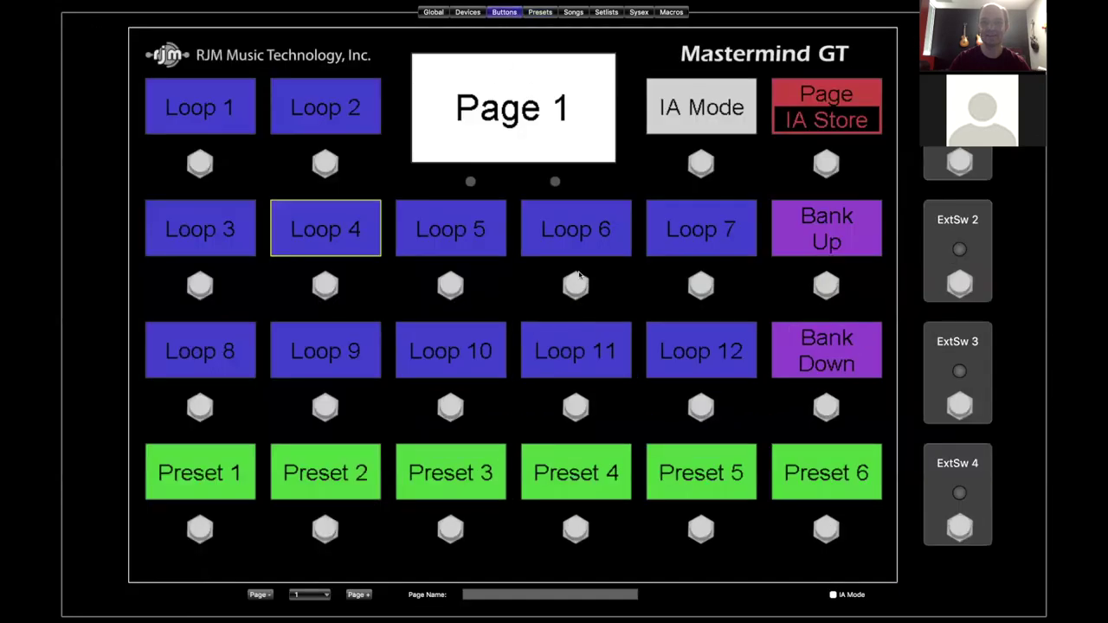
pyautogui.doubleClick(825, 91)
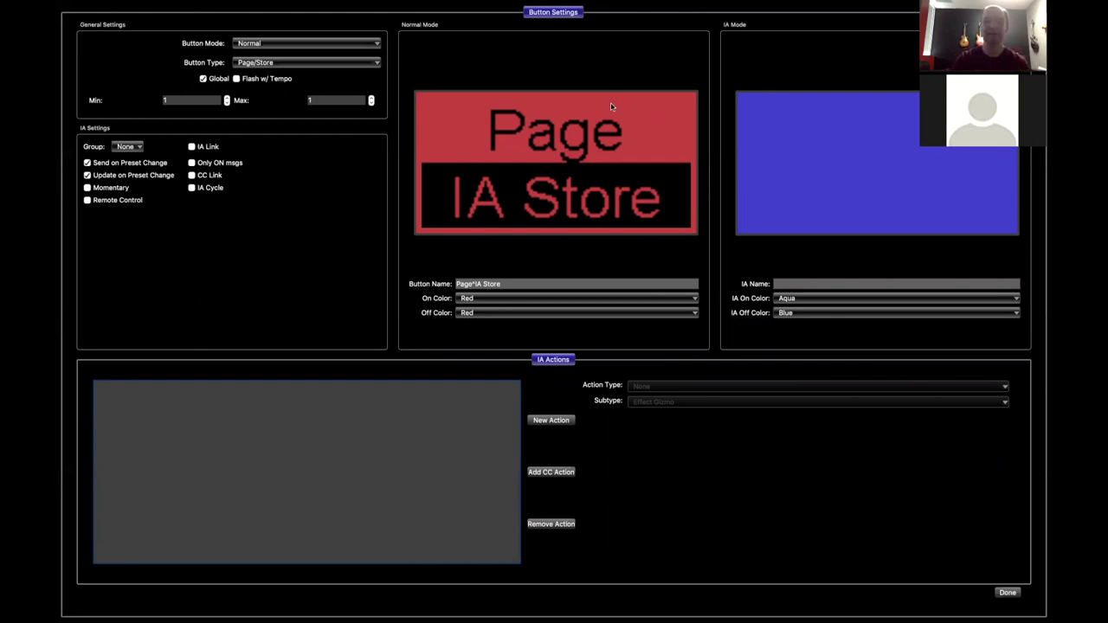
pyautogui.click(191, 100)
pyautogui.click(337, 99)
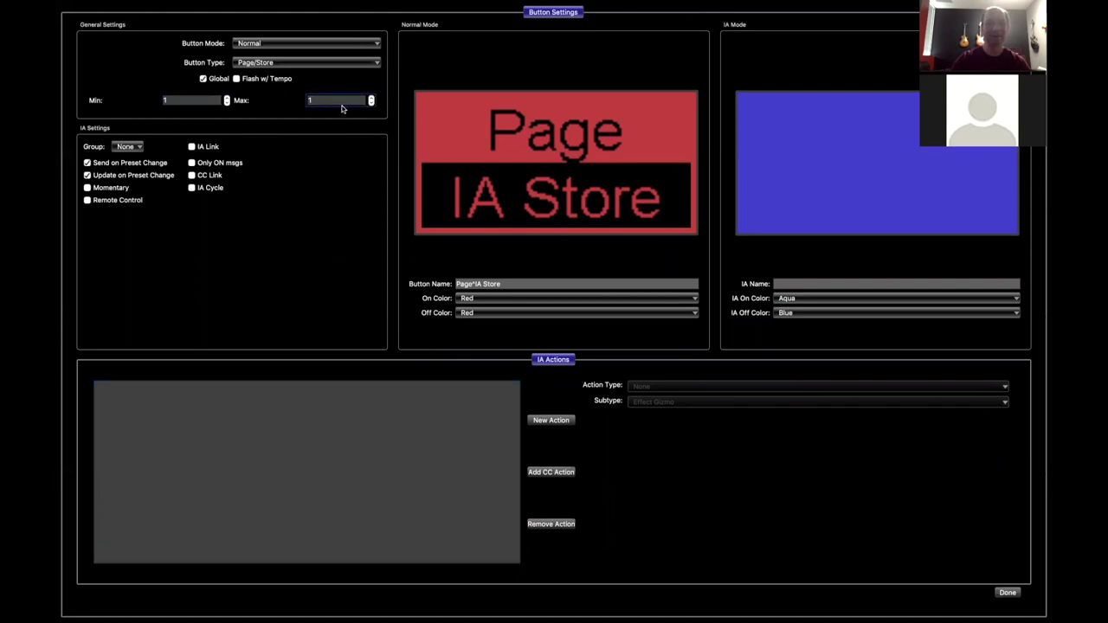
pyautogui.press('BackSpace')
pyautogui.write('3')
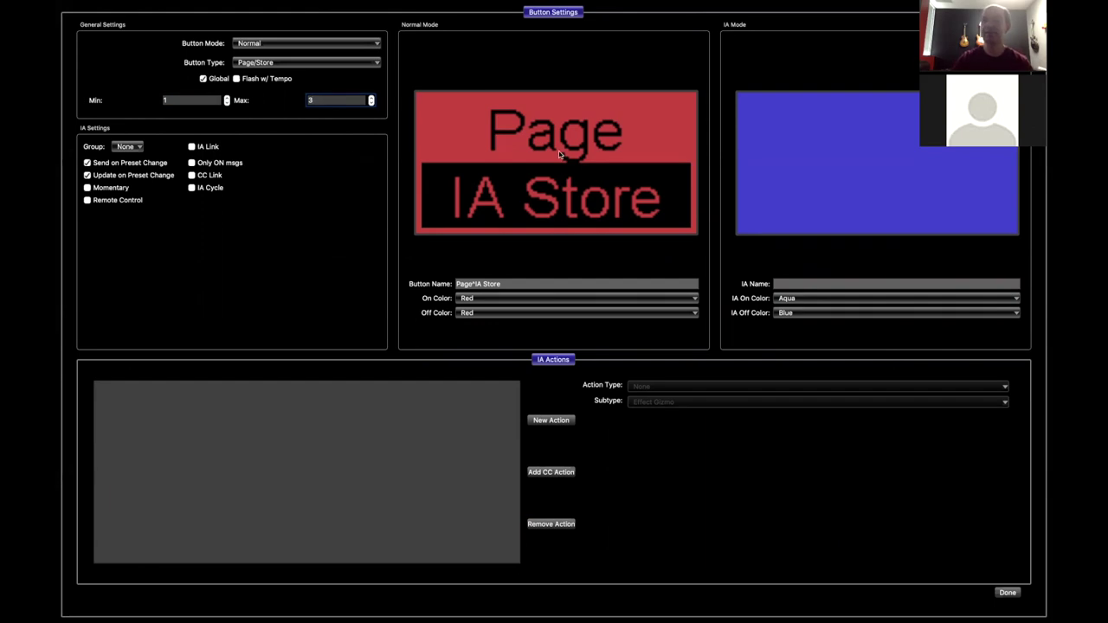
pyautogui.click(1008, 593)
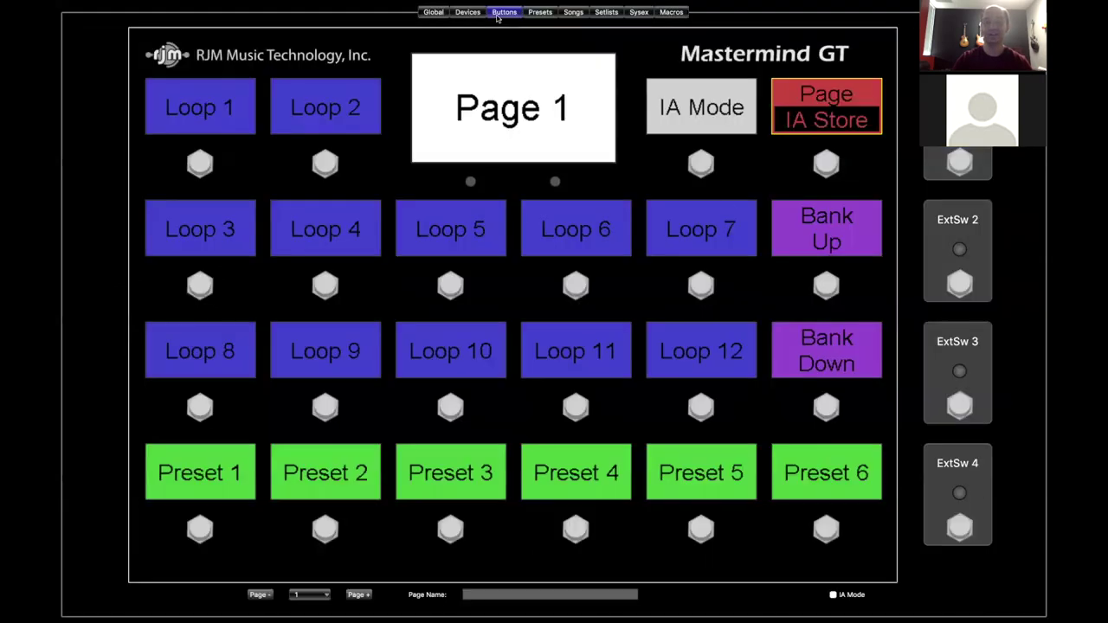
# Change the Max Button Page value in the global system settings
pyautogui.click(425, 13)
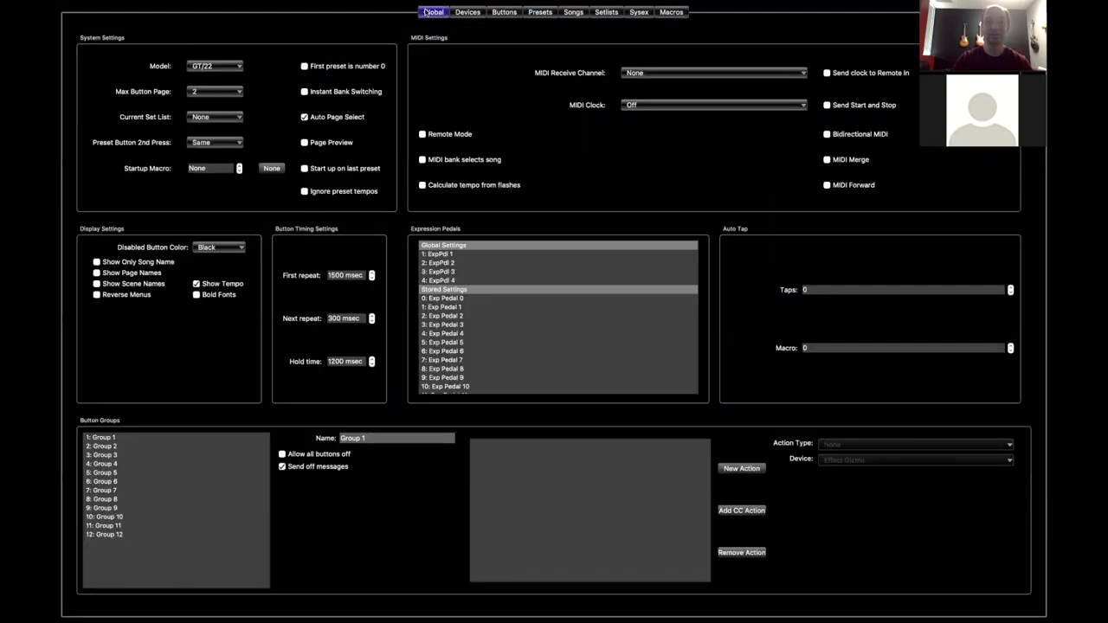
pyautogui.click(216, 91)
pyautogui.click(212, 110)
# Return to the preset settings and switch between Presets 2, 1 and 3 to review their stored loops
pyautogui.click(543, 15)
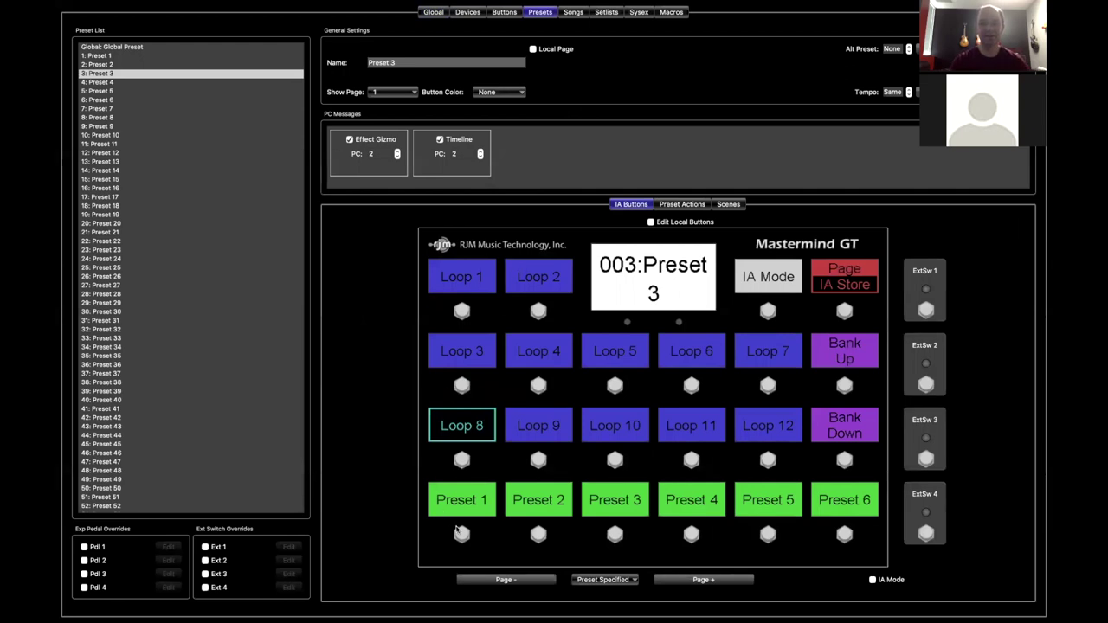
pyautogui.click(160, 65)
pyautogui.click(158, 56)
pyautogui.click(156, 64)
pyautogui.click(156, 72)
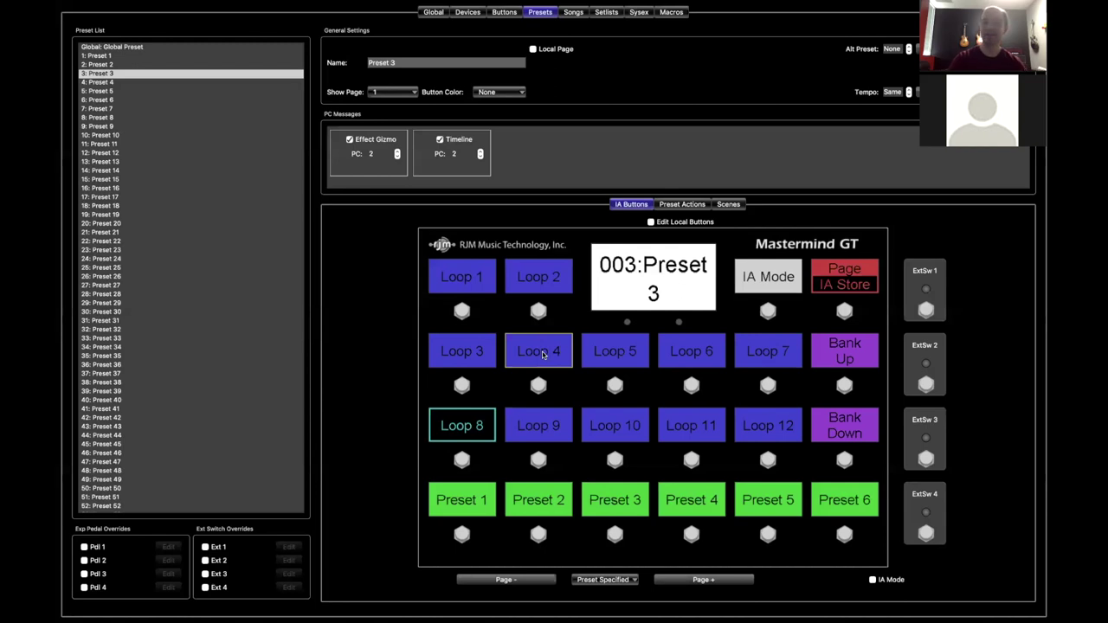
# Review the Loop 3 button's Send and Update on Preset Change settings and close them without editing
pyautogui.click(504, 12)
pyautogui.click(217, 239)
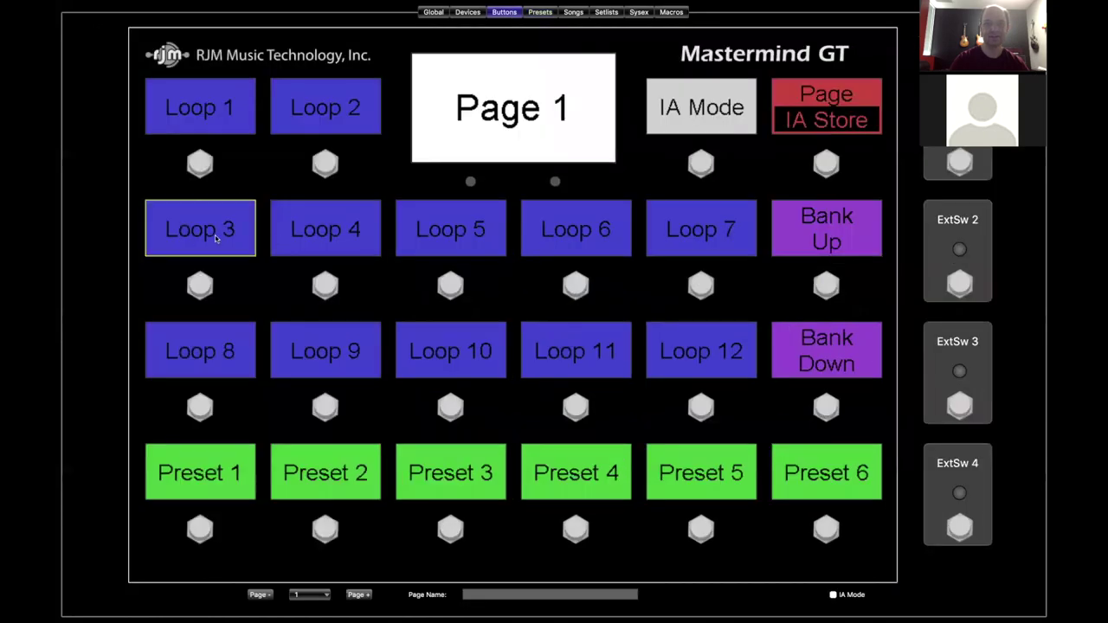
pyautogui.doubleClick(217, 239)
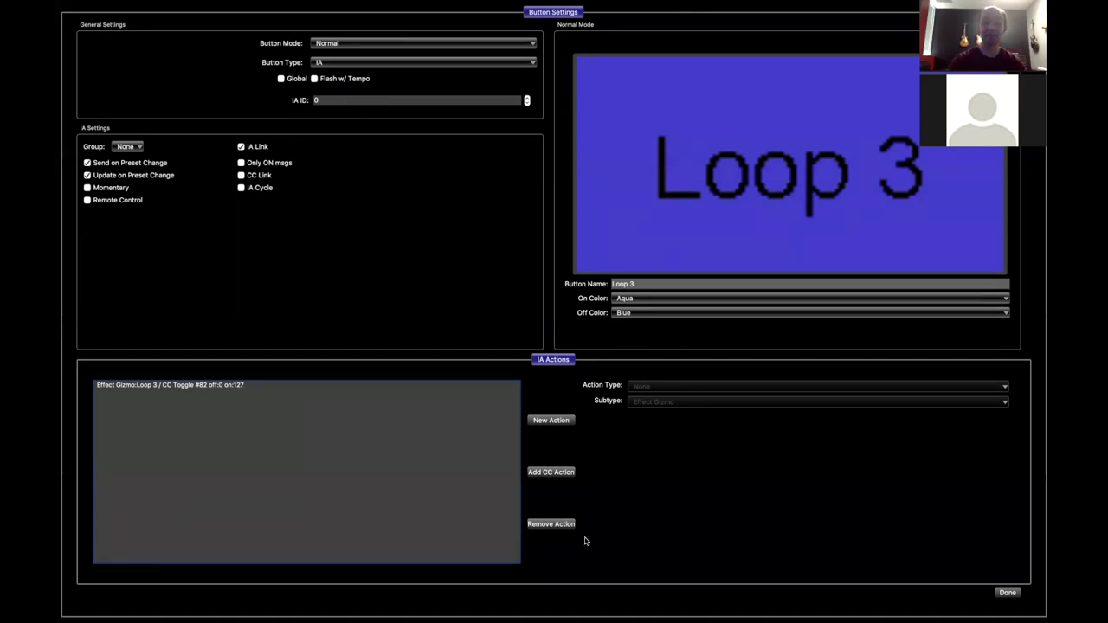
pyautogui.click(1006, 593)
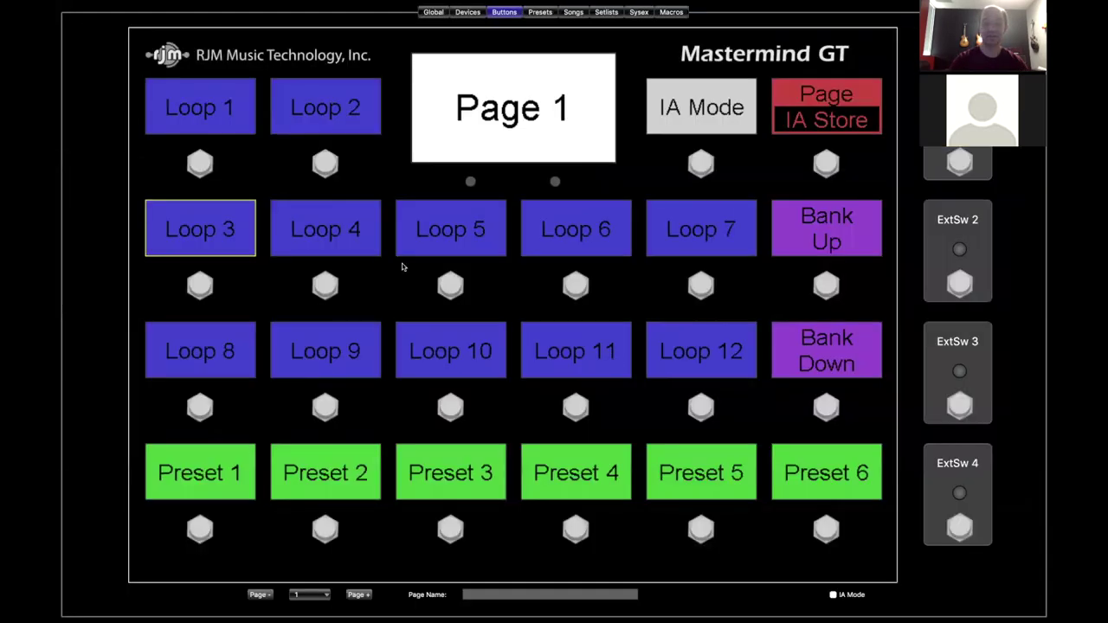
pyautogui.doubleClick(207, 243)
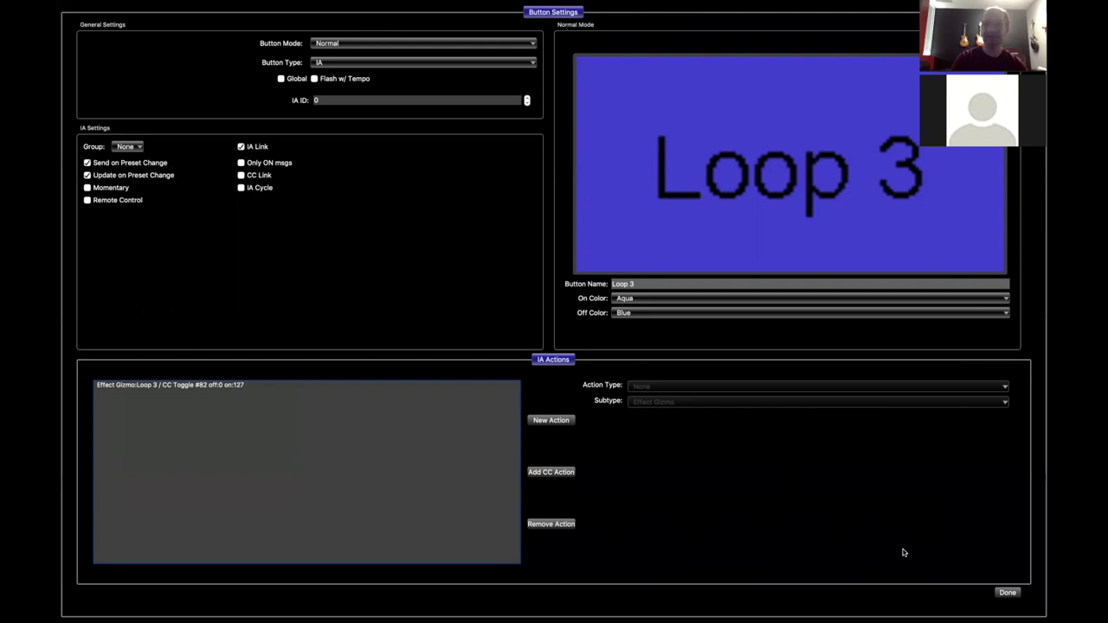
pyautogui.click(1008, 592)
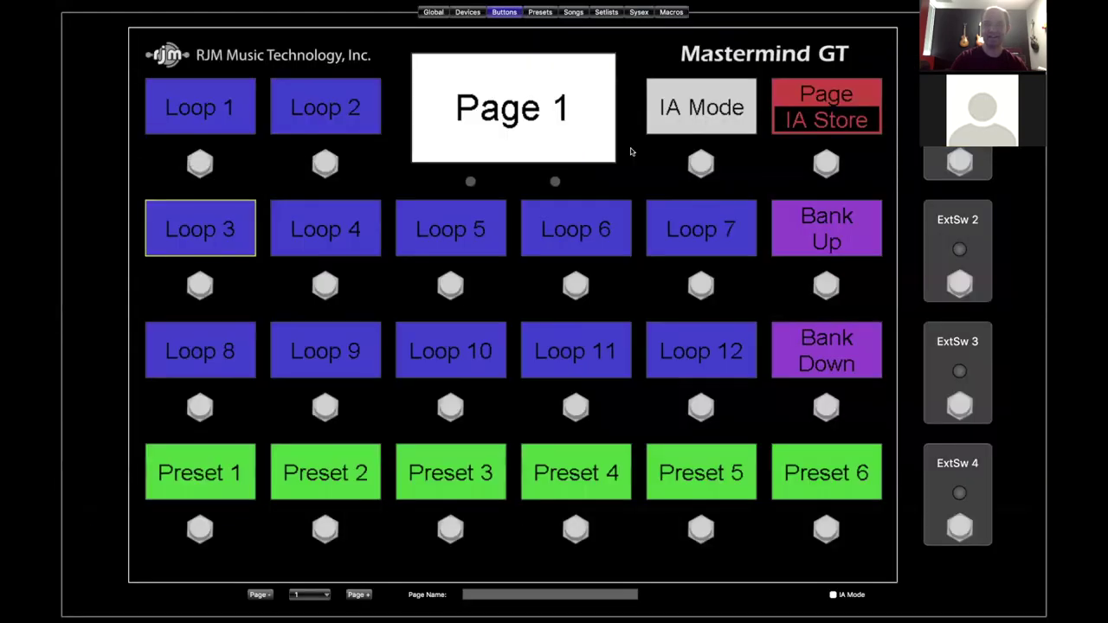
# Compare the loop states stored in Presets 1 and 2
pyautogui.click(539, 14)
pyautogui.click(165, 64)
pyautogui.click(163, 57)
pyautogui.click(161, 66)
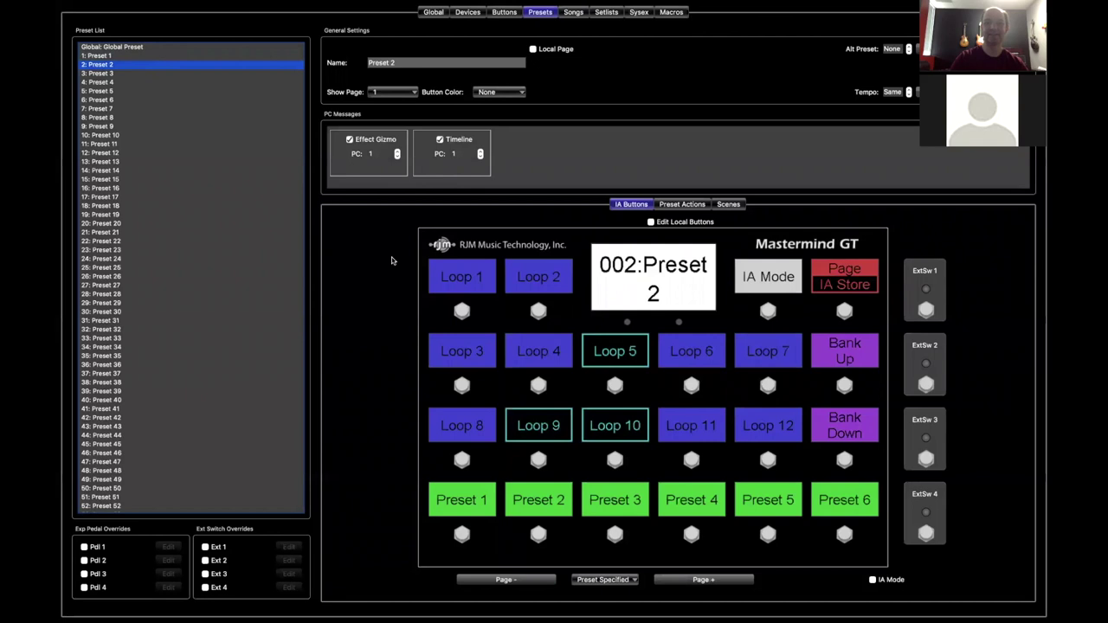
pyautogui.click(565, 425)
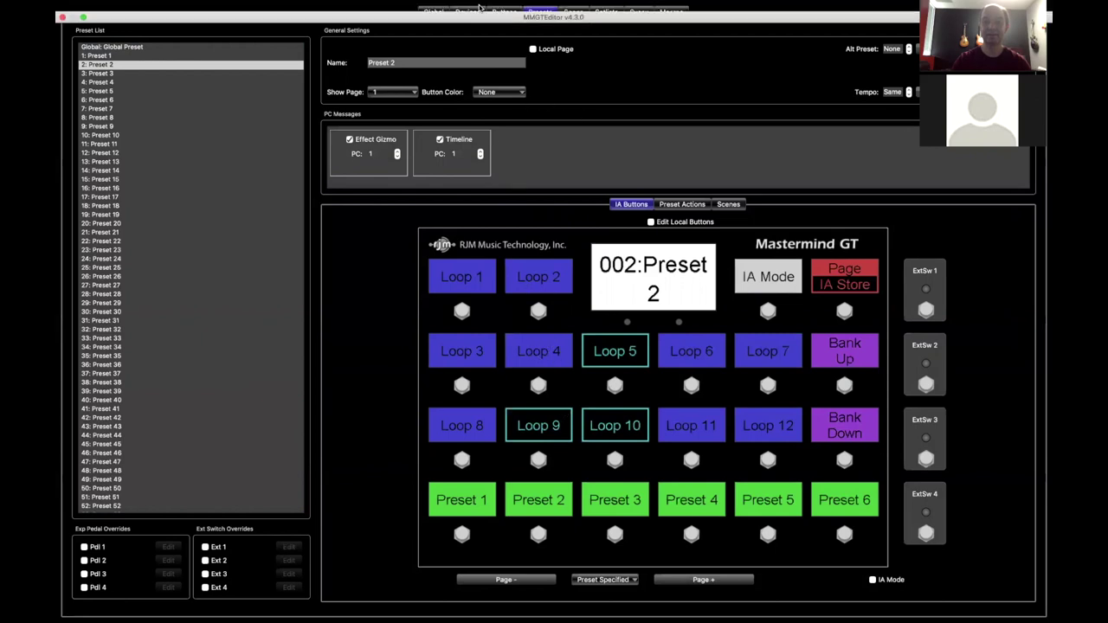
# In the Loop 4 button's IA settings, turn off Send on Preset Change and turn on Momentary
pyautogui.click(508, 14)
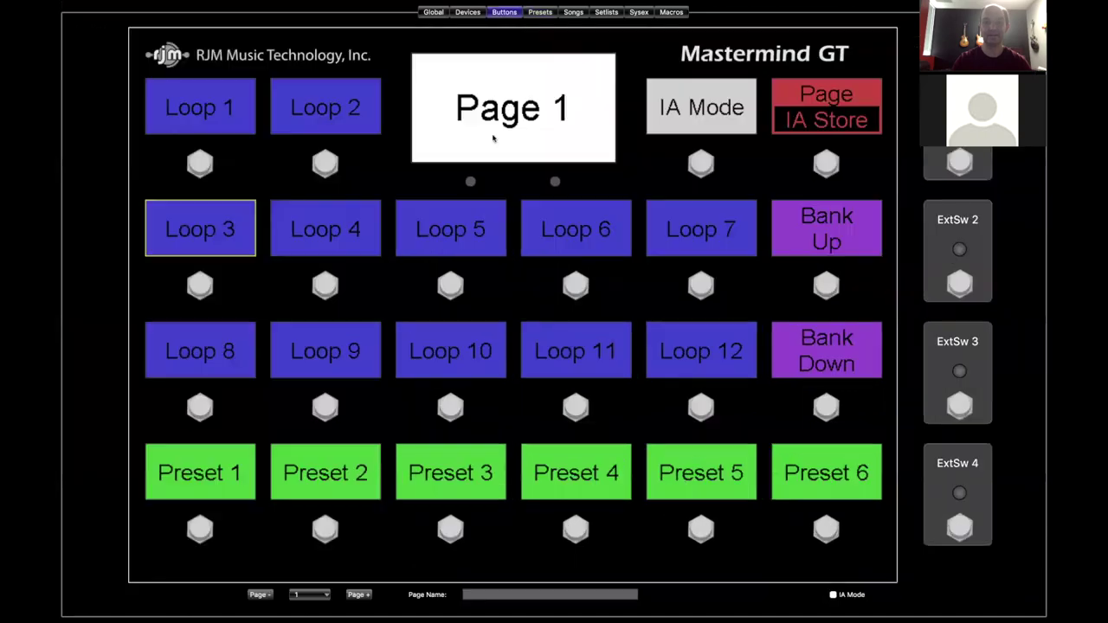
pyautogui.click(368, 236)
pyautogui.doubleClick(367, 235)
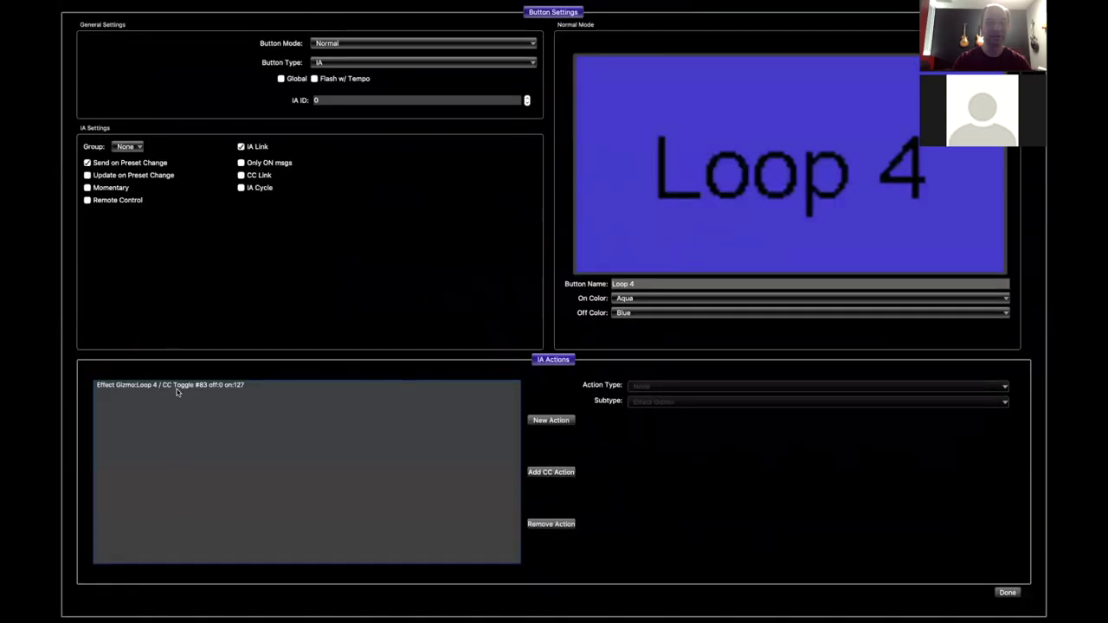
pyautogui.click(143, 162)
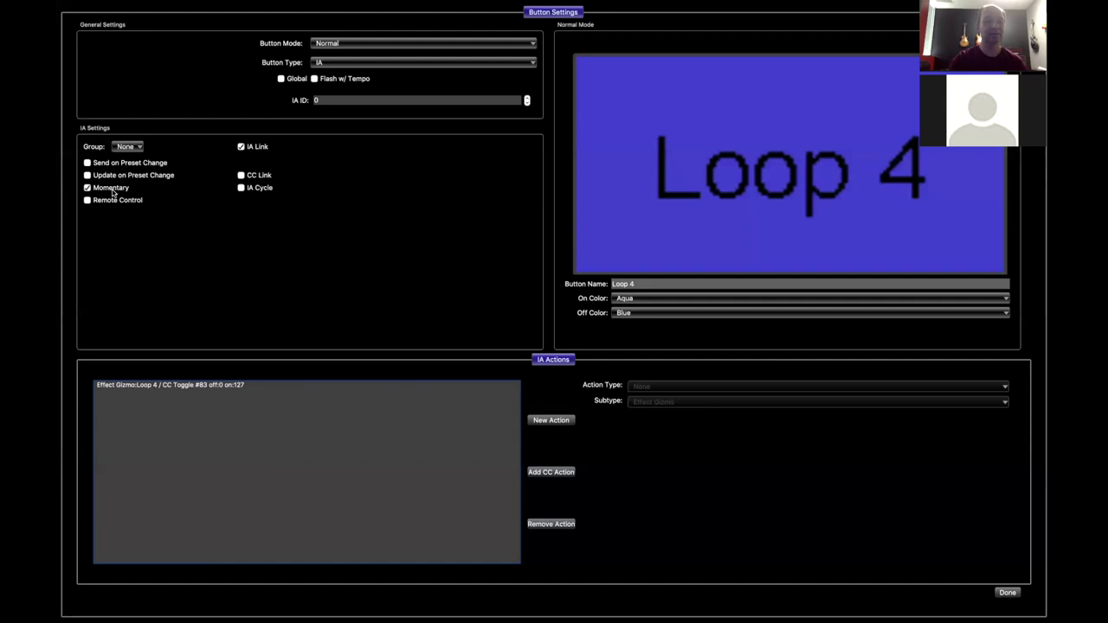
pyautogui.click(1008, 594)
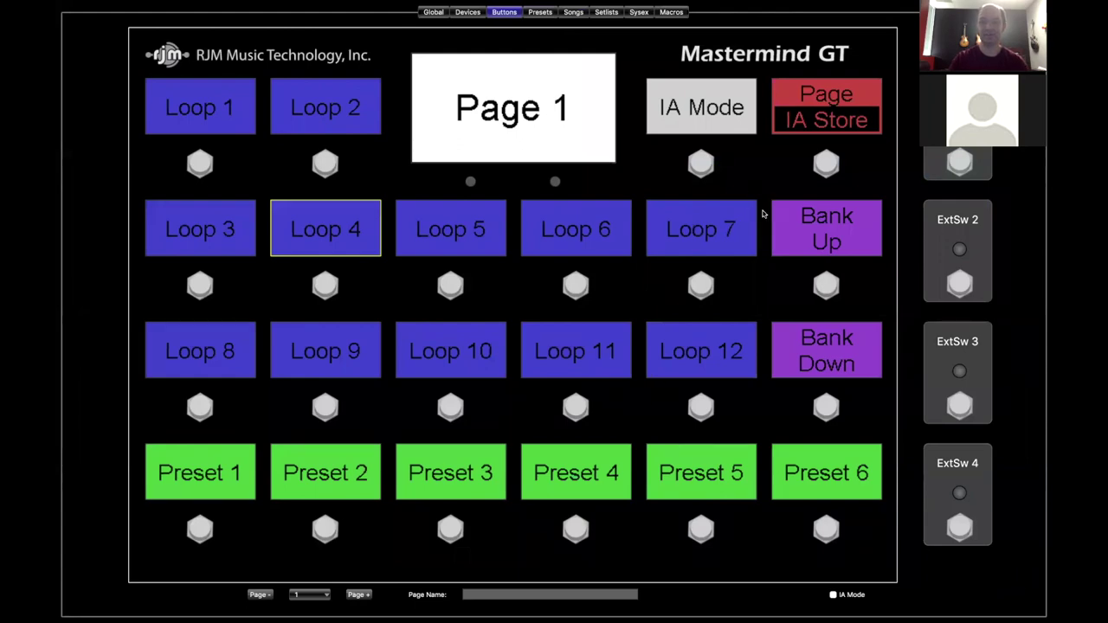
# Change the Loop 7 button's System action from the Preset subtype to Page, with page number 2
pyautogui.doubleClick(698, 227)
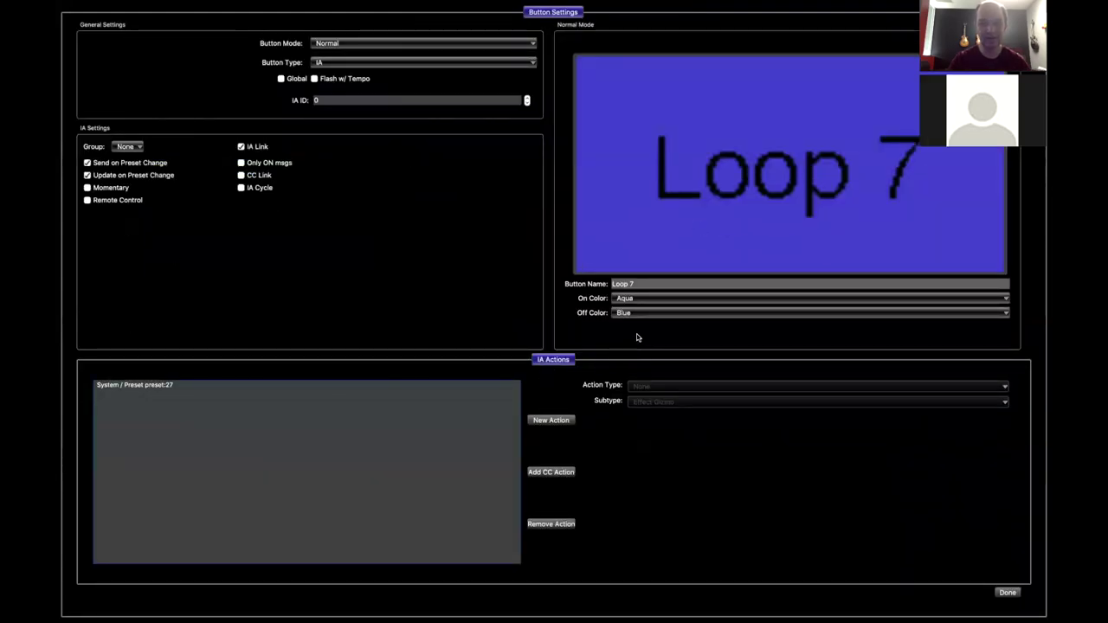
pyautogui.click(222, 385)
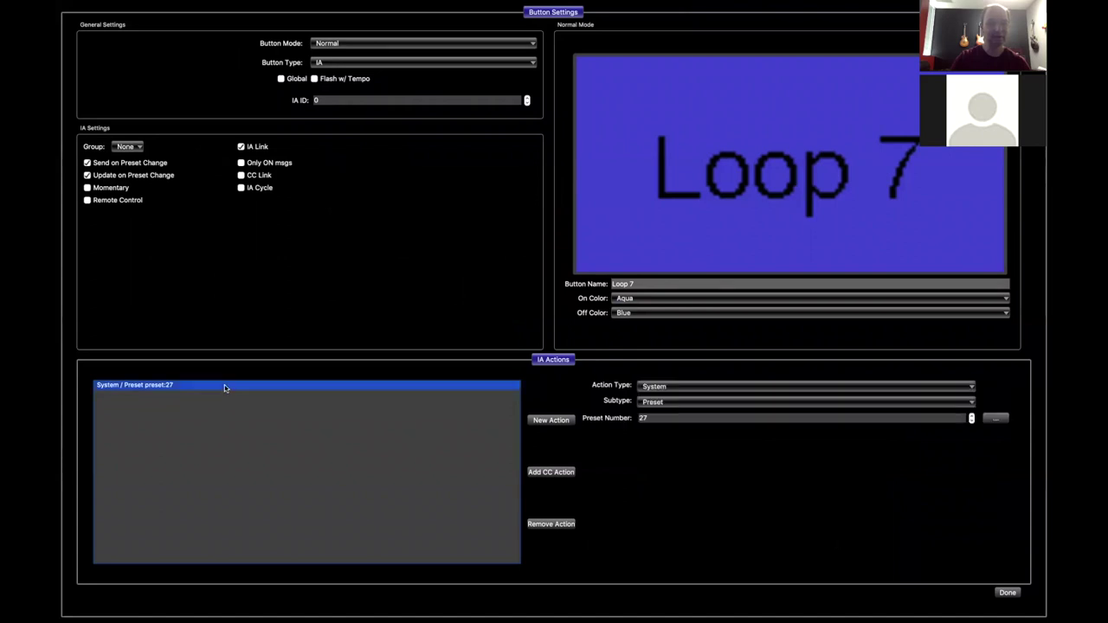
pyautogui.click(669, 388)
pyautogui.click(668, 389)
pyautogui.click(667, 403)
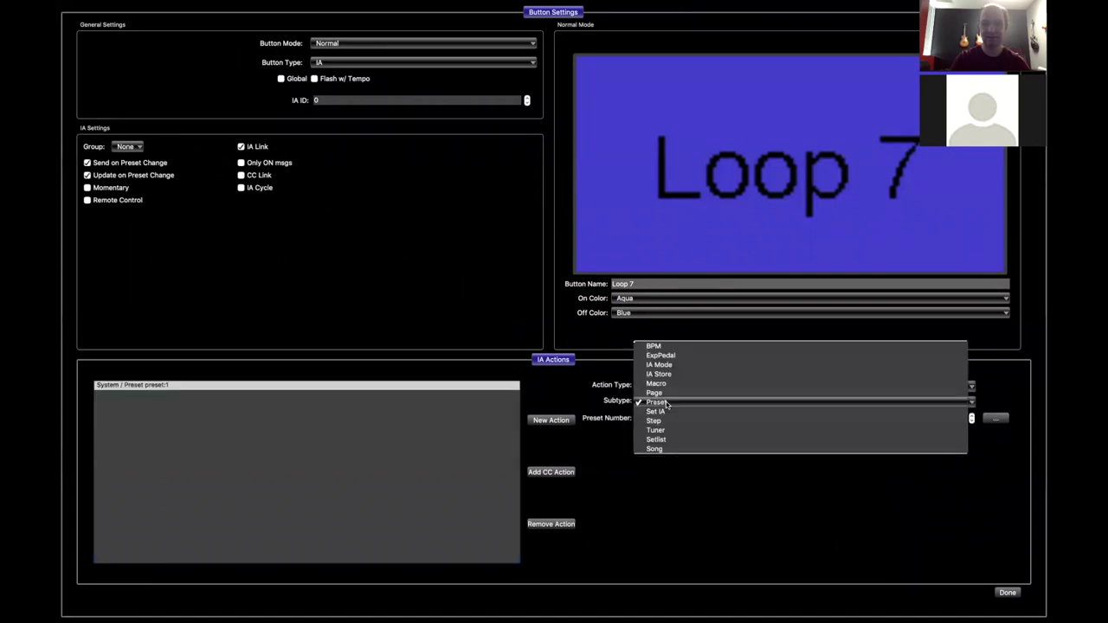
pyautogui.click(657, 393)
pyautogui.doubleClick(666, 419)
pyautogui.write('2')
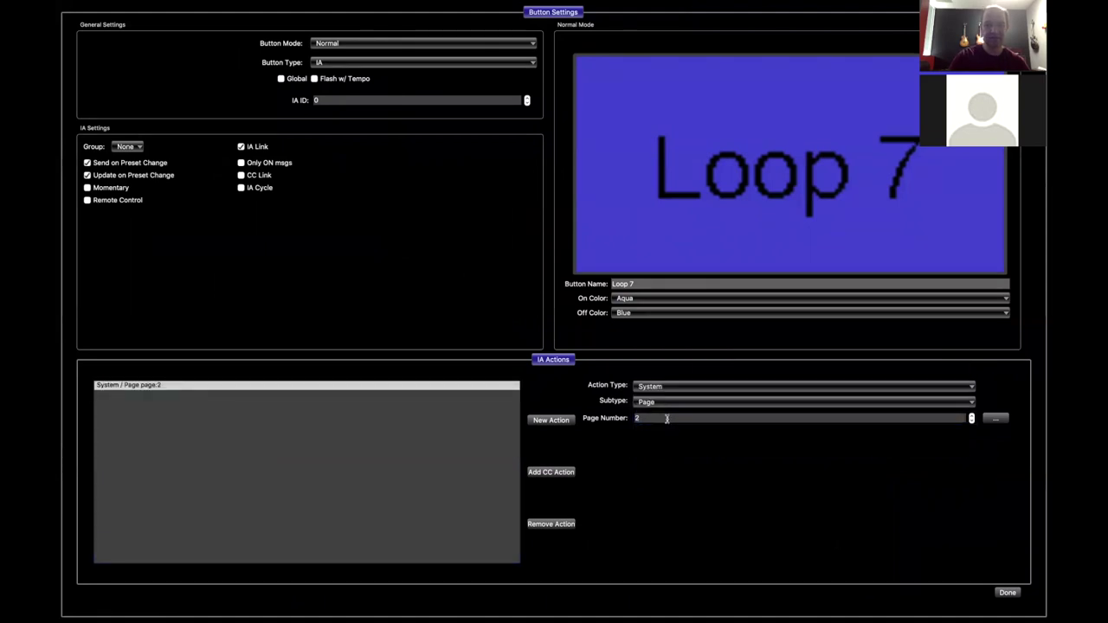
# Rename the Loop 7 button as Page 2 and make it momentary
pyautogui.click(643, 282)
pyautogui.press('BackSpace')
pyautogui.press('BackSpace')
pyautogui.press('BackSpace')
pyautogui.press('BackSpace')
pyautogui.press('BackSpace')
pyautogui.press('BackSpace')
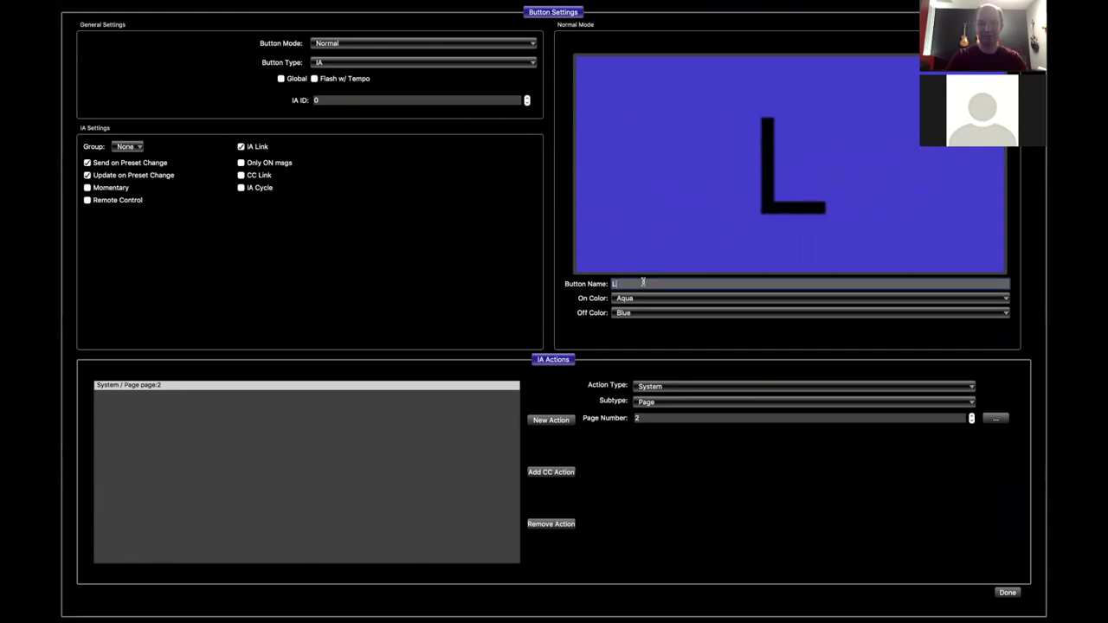
pyautogui.write('Page 2')
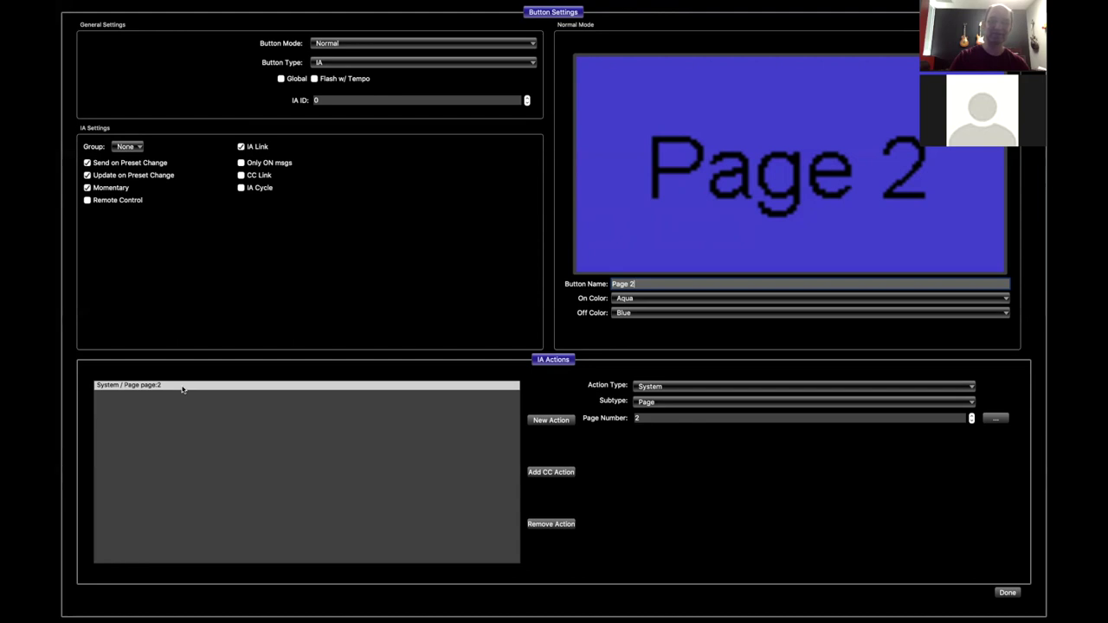
# Turn off Update on Preset Change and Send on Preset Change for the Page 2 button and close its settings
pyautogui.click(165, 175)
pyautogui.click(157, 163)
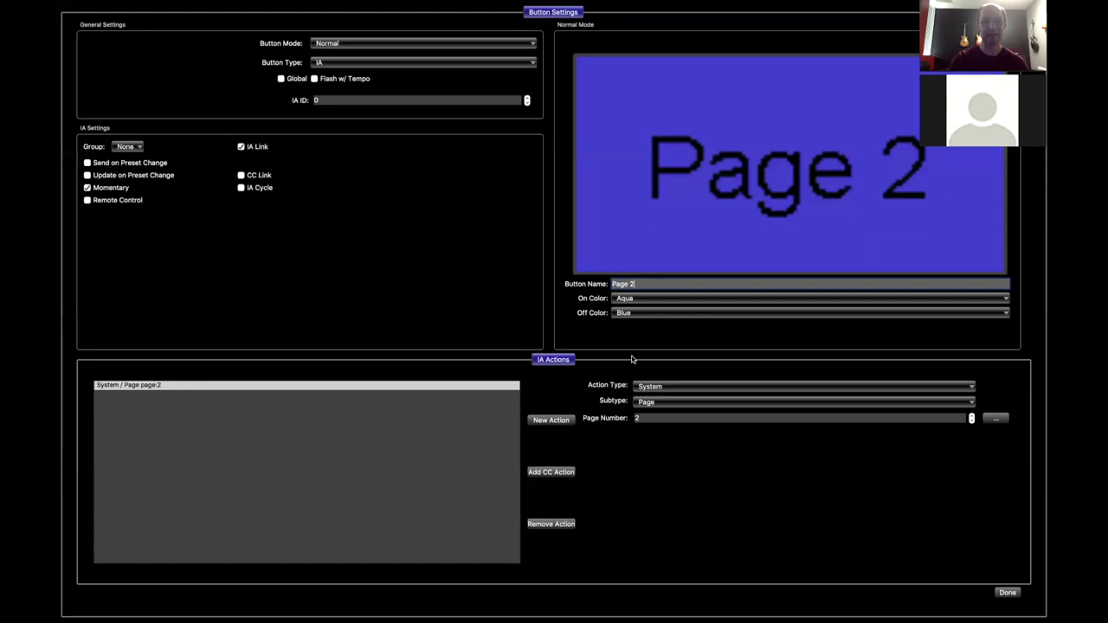
pyautogui.click(1007, 593)
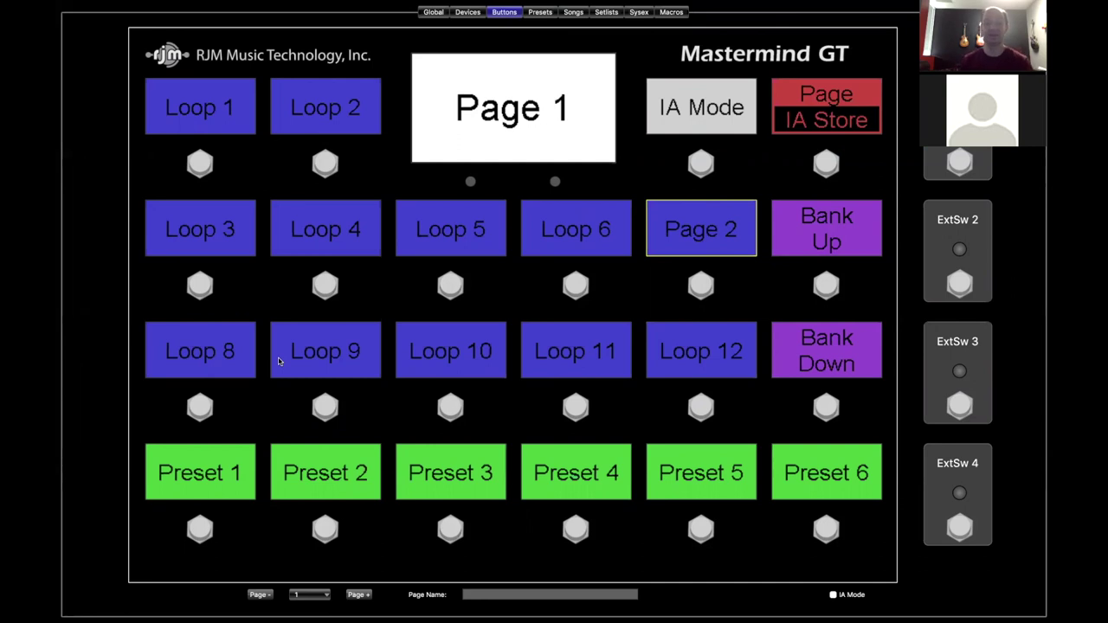
# Assign the Loop 8 button to group 1 and close its settings
pyautogui.doubleClick(223, 358)
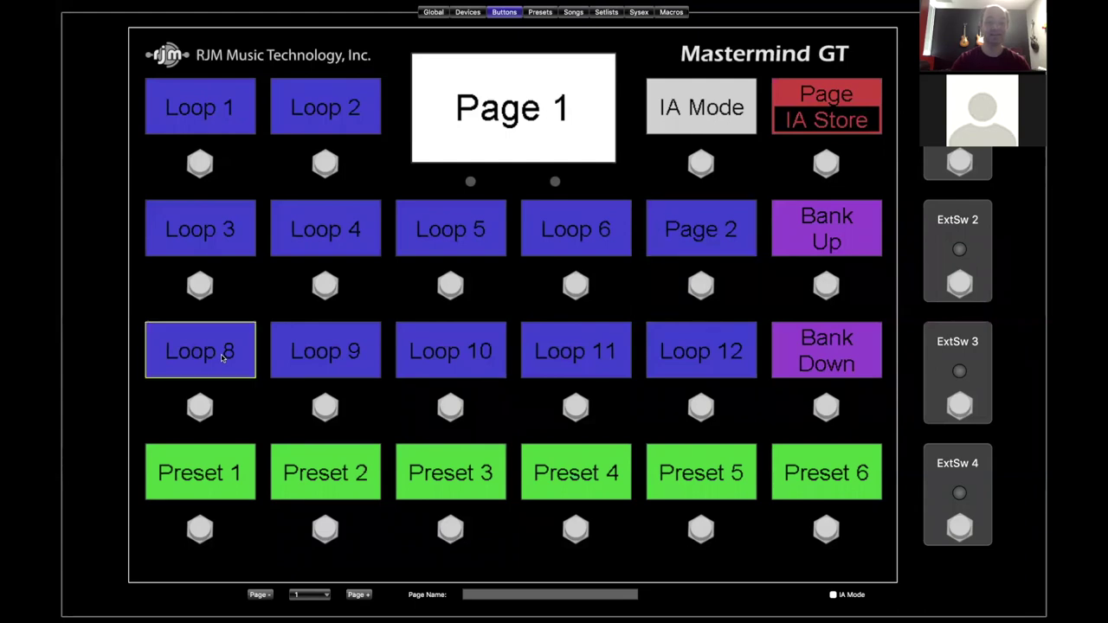
pyautogui.click(136, 150)
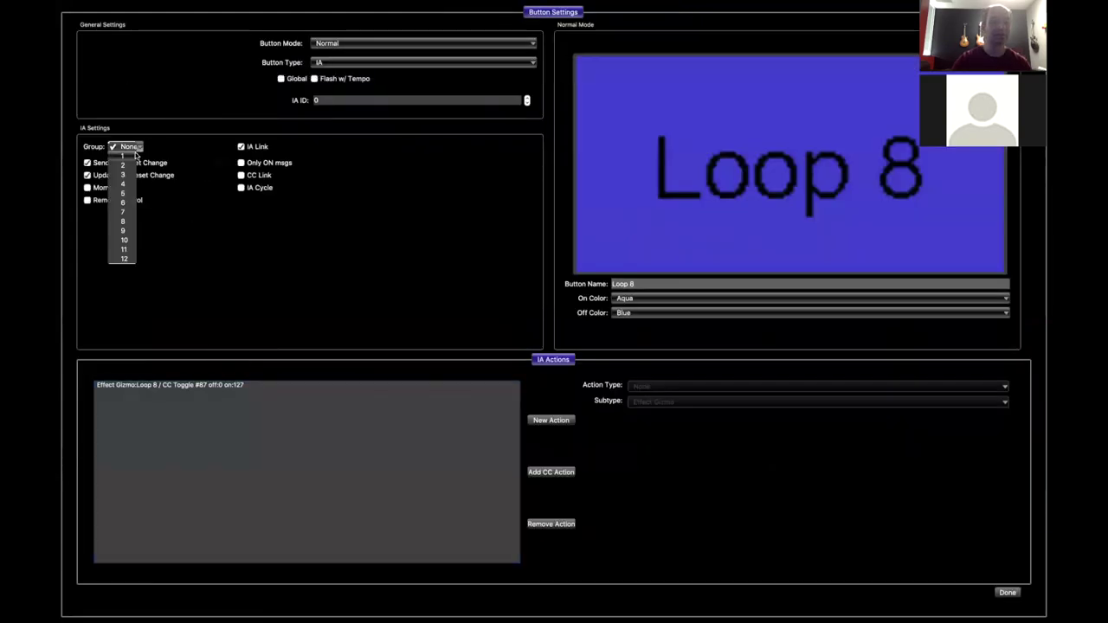
pyautogui.click(136, 158)
pyautogui.click(134, 149)
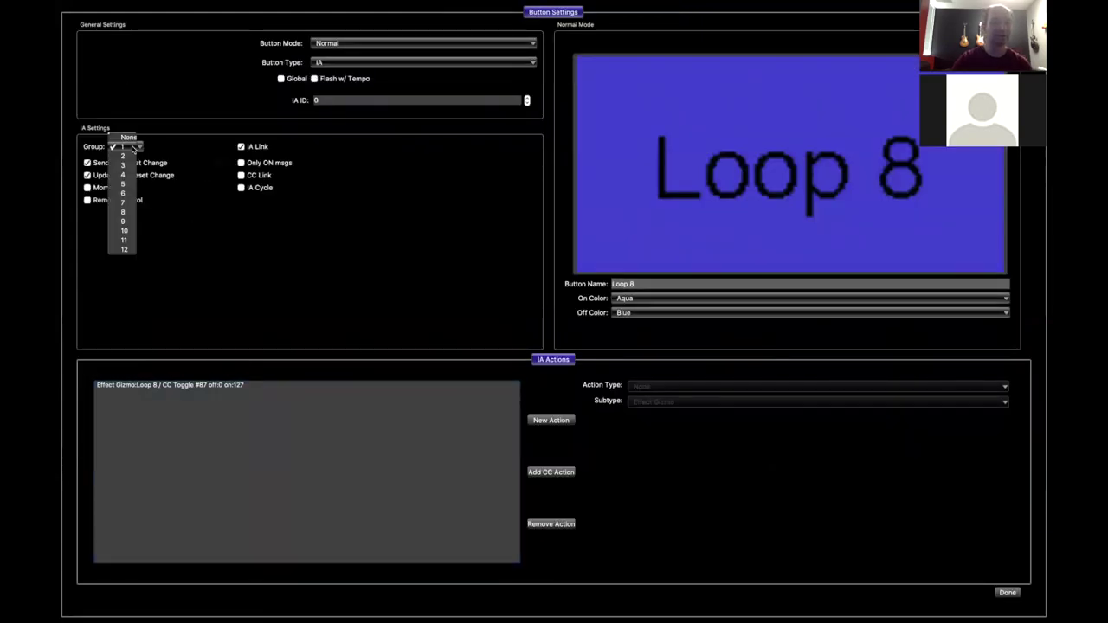
pyautogui.click(130, 145)
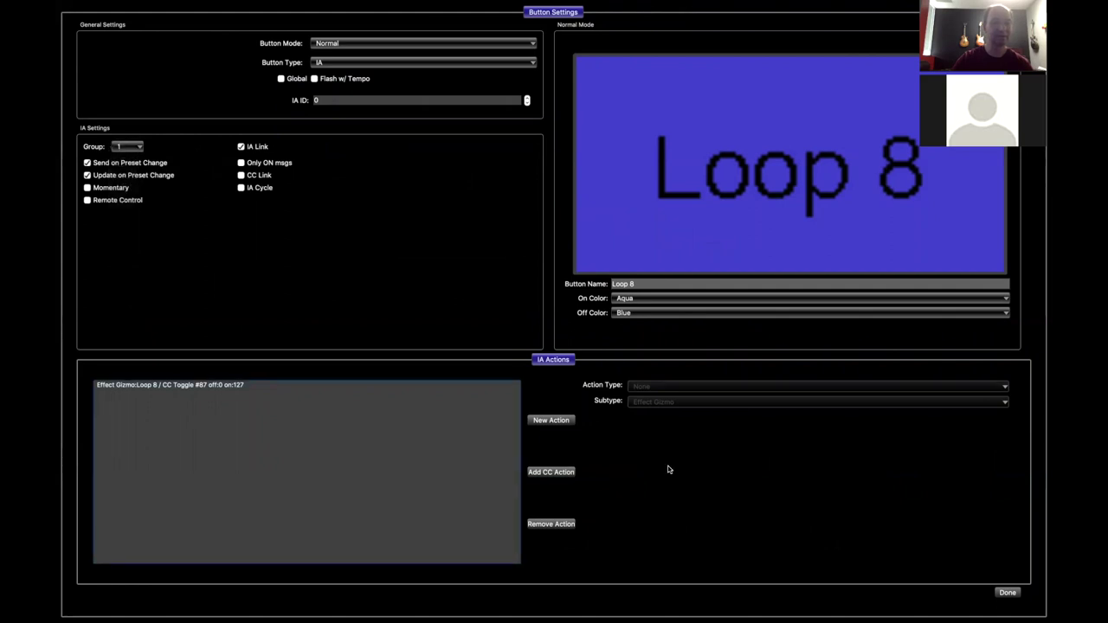
pyautogui.click(1008, 593)
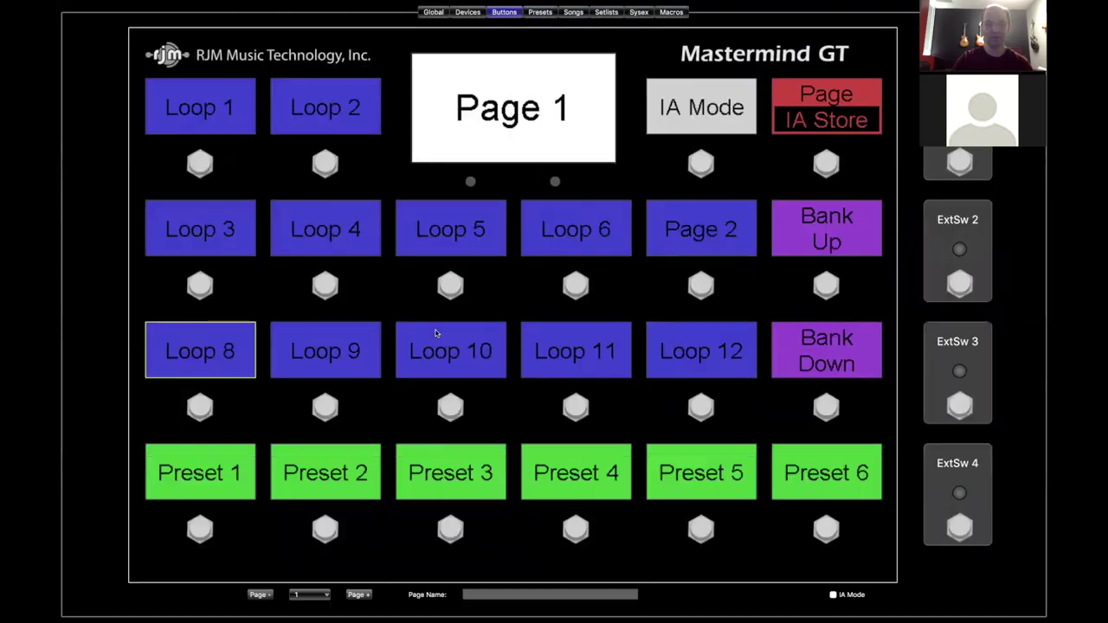
# Assign the Loop 9 button to group 1 and close its settings
pyautogui.click(363, 353)
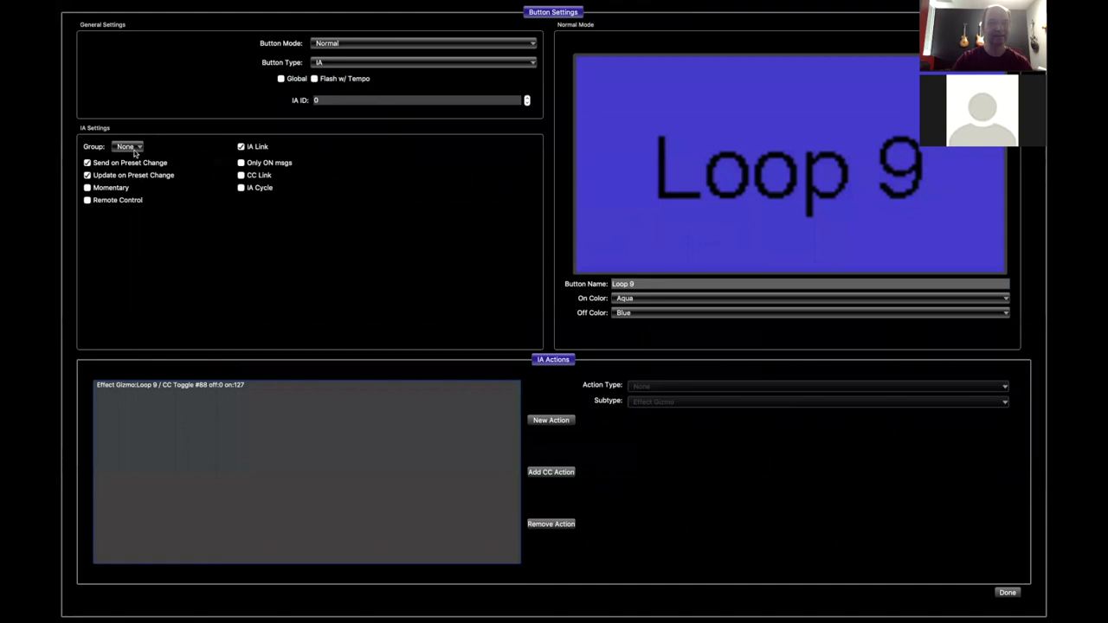
pyautogui.click(132, 148)
pyautogui.click(133, 157)
pyautogui.click(1007, 593)
# Assign the Loop 10 button to group 1 and close its settings
pyautogui.click(451, 350)
pyautogui.click(133, 147)
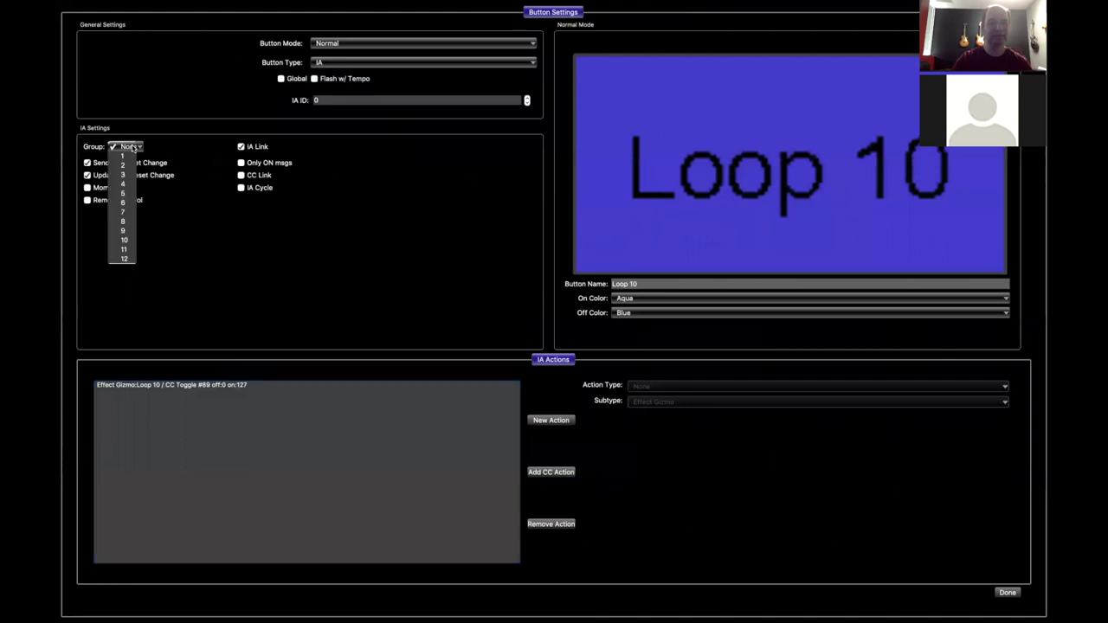
pyautogui.click(135, 156)
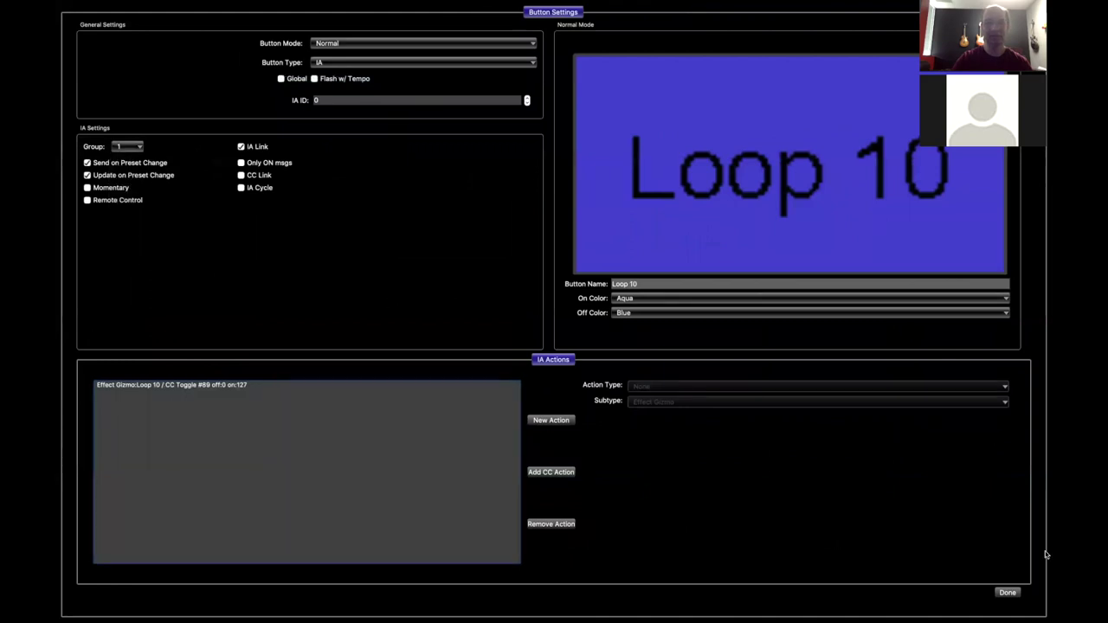
pyautogui.click(1008, 592)
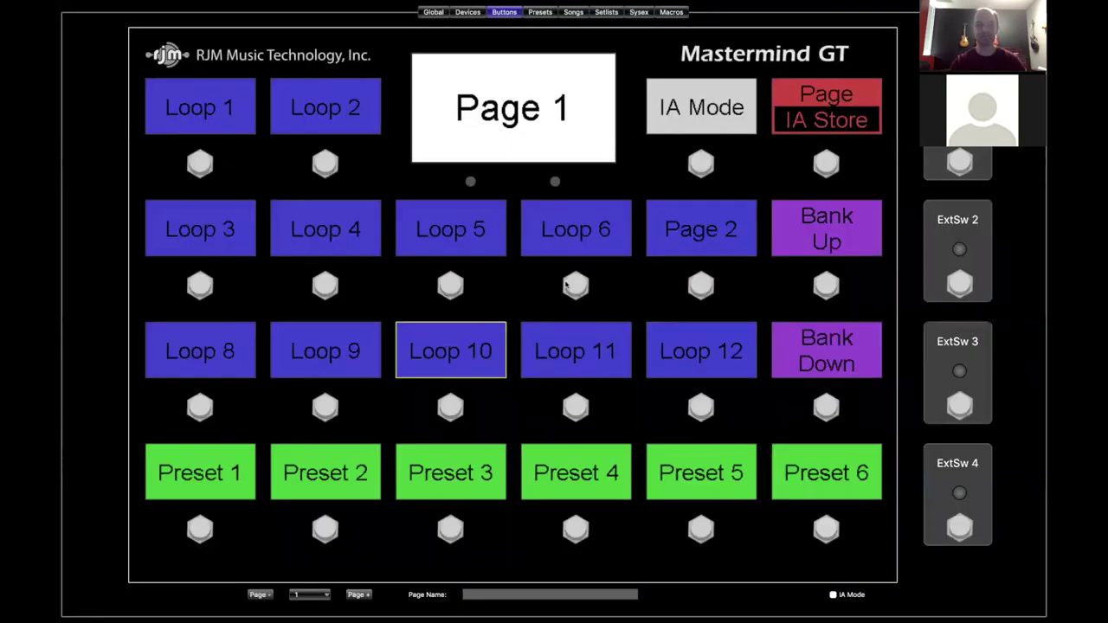
# Open Preset 10 and activate Loops 8, 9 and 10 one after another to test the exclusive group behaviour
pyautogui.click(541, 12)
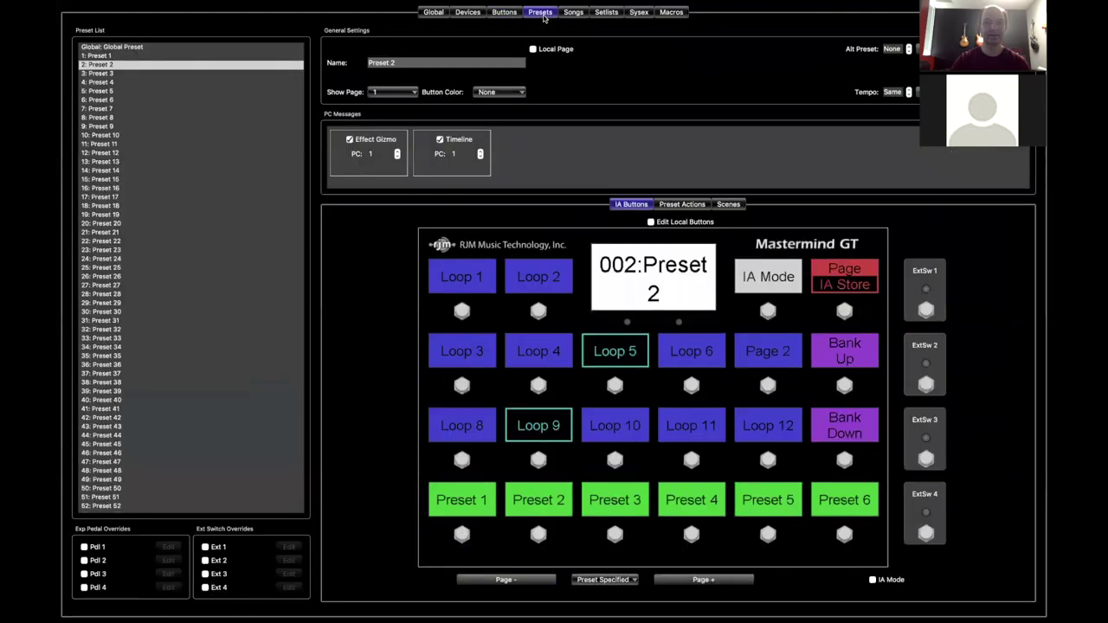
pyautogui.click(113, 127)
pyautogui.click(115, 135)
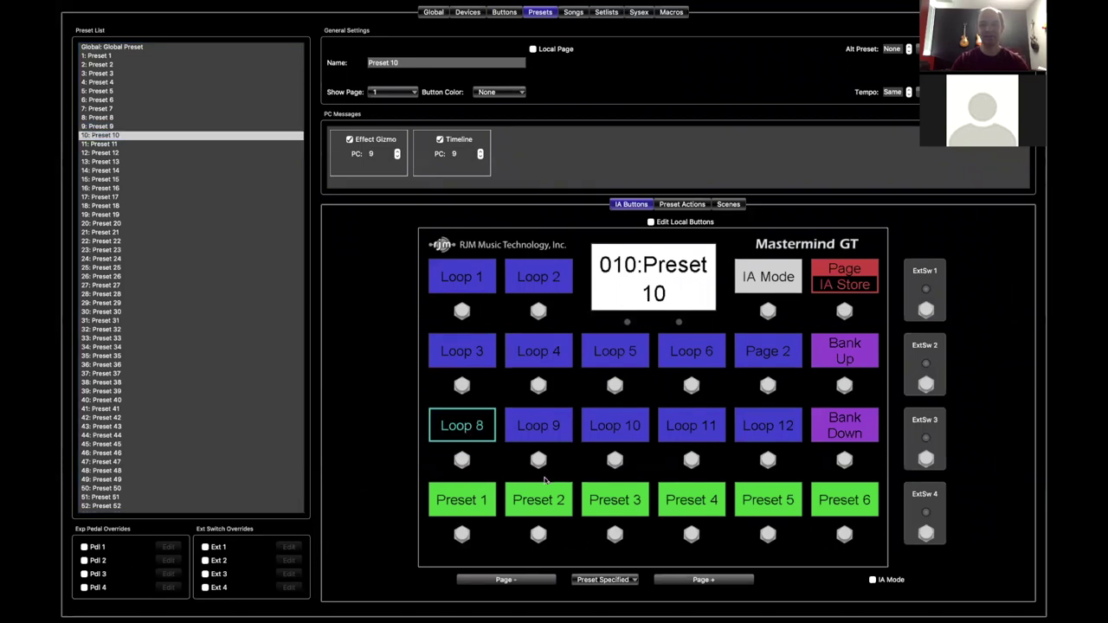
pyautogui.click(548, 428)
pyautogui.click(617, 430)
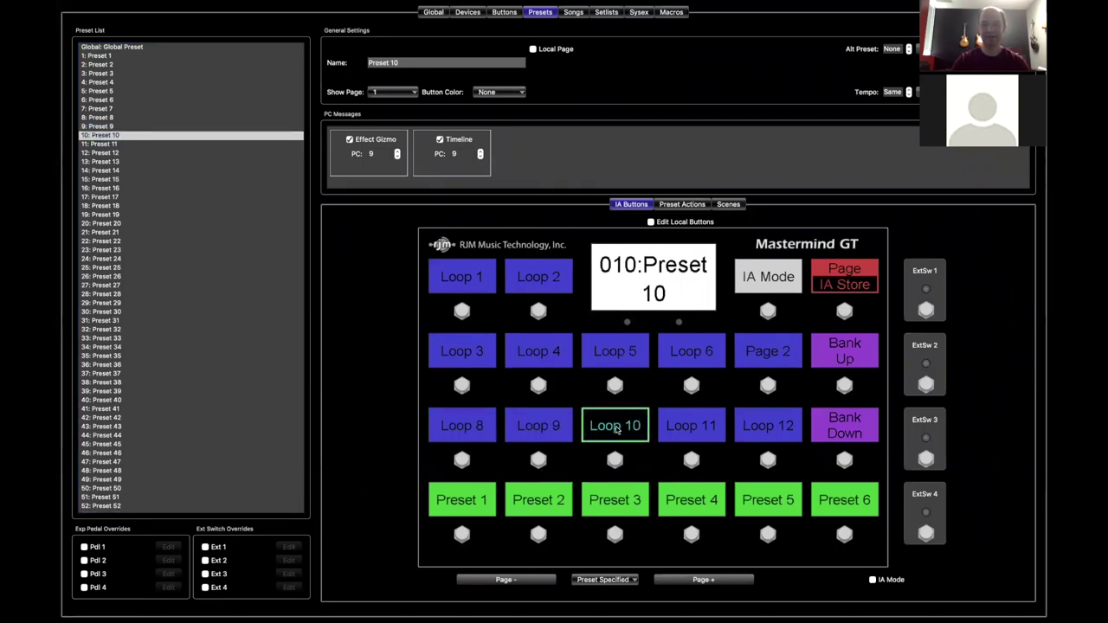
pyautogui.click(568, 429)
pyautogui.click(493, 431)
pyautogui.click(519, 433)
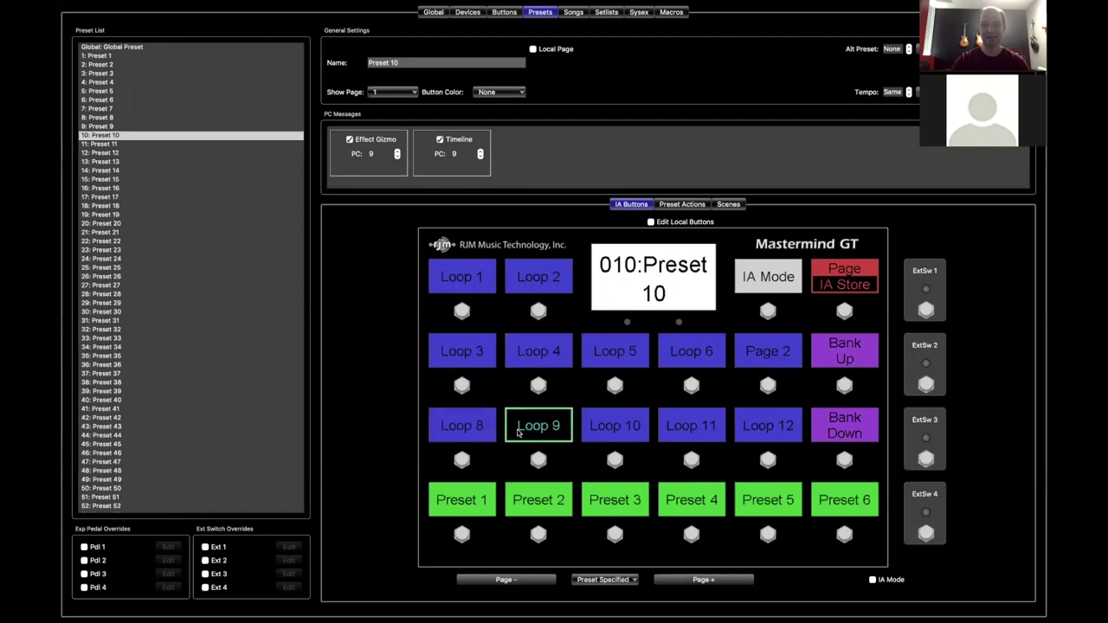
pyautogui.click(592, 436)
pyautogui.click(552, 436)
pyautogui.click(455, 433)
pyautogui.click(544, 425)
pyautogui.click(614, 428)
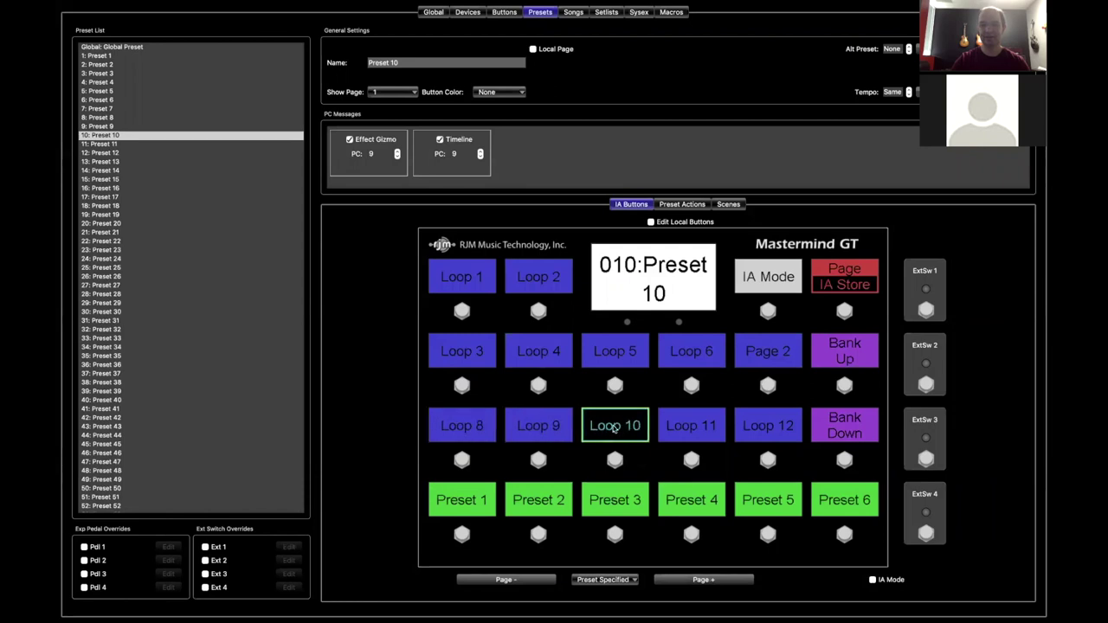
pyautogui.click(552, 433)
pyautogui.click(452, 435)
pyautogui.click(557, 434)
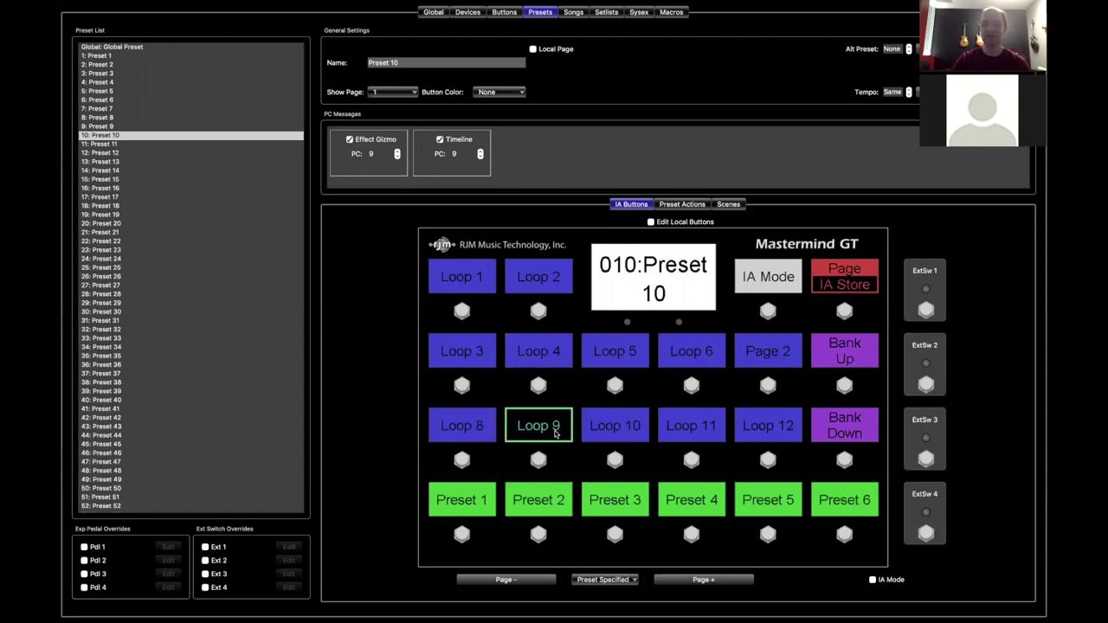
# Test the ungrouped Loops 11, 12 and 6 by switching them on and off alongside the grouped loops in Preset 10
pyautogui.click(607, 434)
pyautogui.keyDown('shift'); pyautogui.click(684, 428); pyautogui.keyUp('shift')
pyautogui.keyDown('shift'); pyautogui.click(750, 423); pyautogui.keyUp('shift')
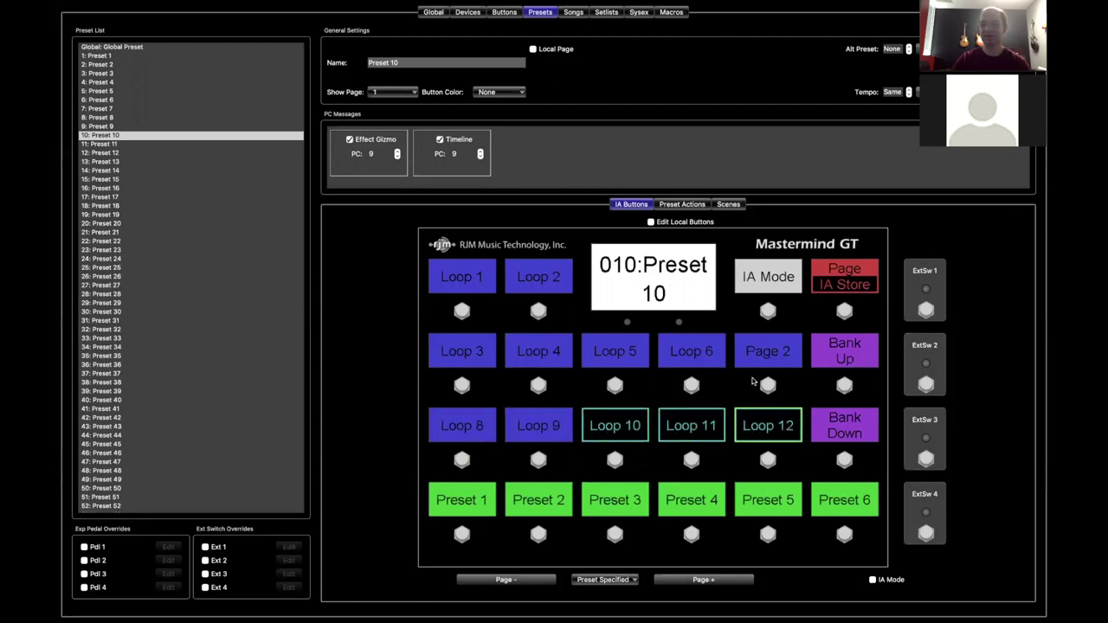
pyautogui.keyDown('shift'); pyautogui.click(698, 360); pyautogui.keyUp('shift')
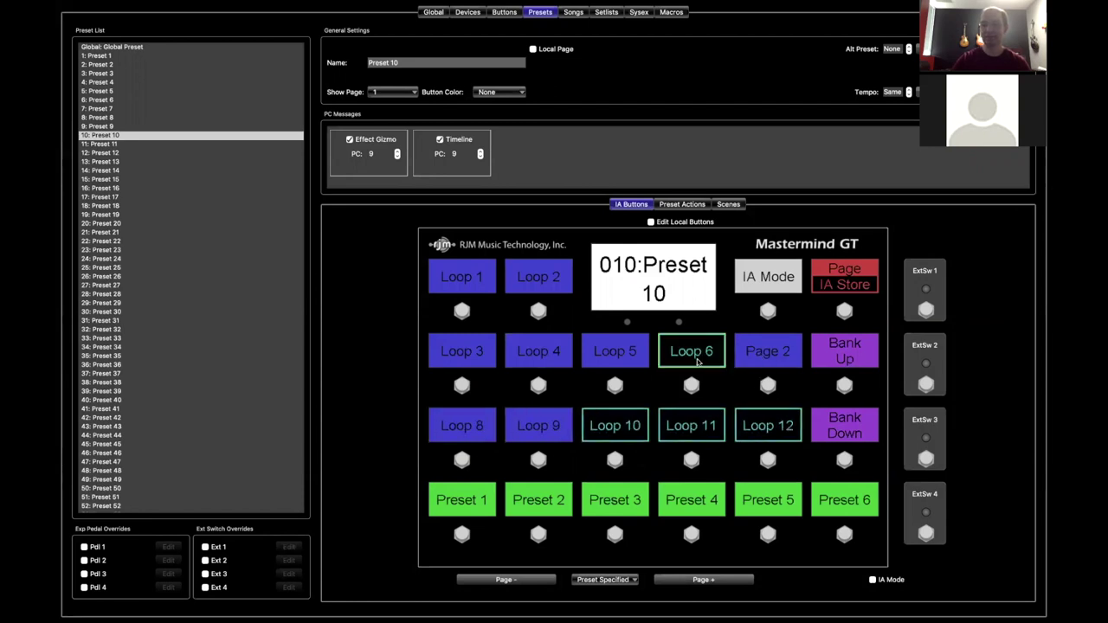
pyautogui.keyDown('shift'); pyautogui.click(705, 421); pyautogui.keyUp('shift')
pyautogui.keyDown('shift'); pyautogui.click(773, 428); pyautogui.keyUp('shift')
pyautogui.keyDown('shift'); pyautogui.click(701, 354); pyautogui.keyUp('shift')
pyautogui.click(544, 433)
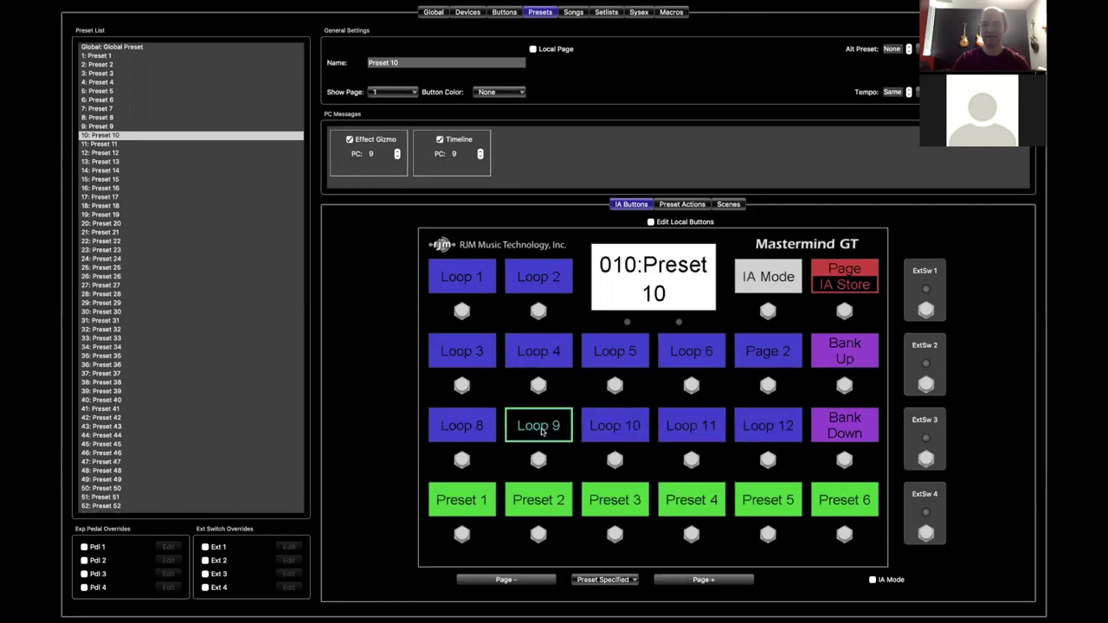
# Cycle repeatedly through Loops 8, 9 and 10 in Preset 10 to test switching between the members of group 1
pyautogui.click(468, 435)
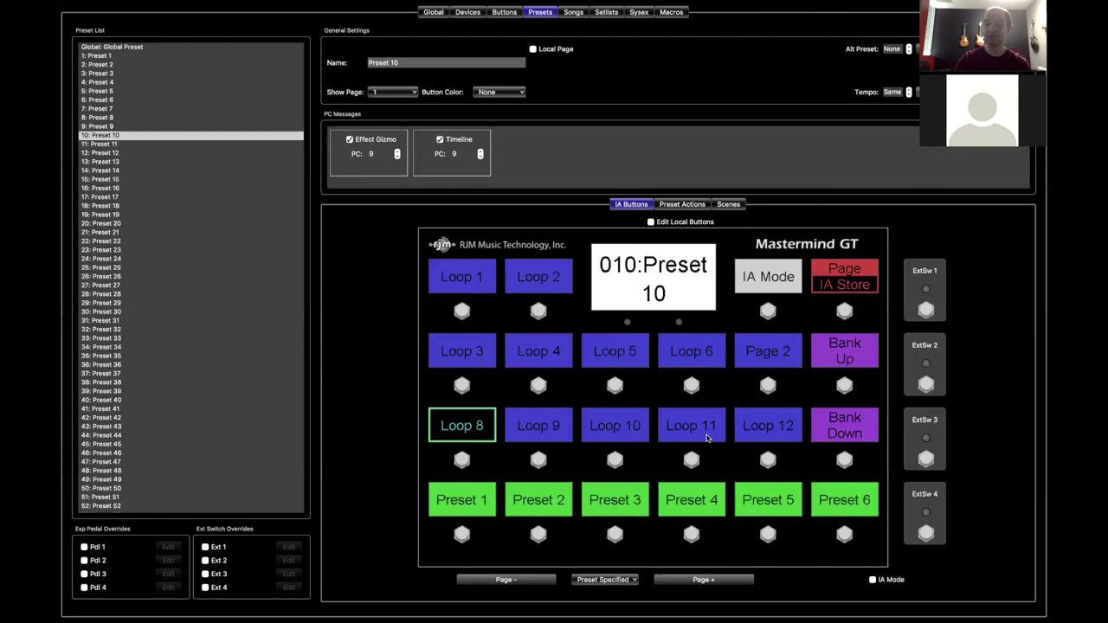
pyautogui.click(610, 422)
pyautogui.click(531, 422)
pyautogui.click(480, 431)
pyautogui.click(533, 433)
pyautogui.click(606, 434)
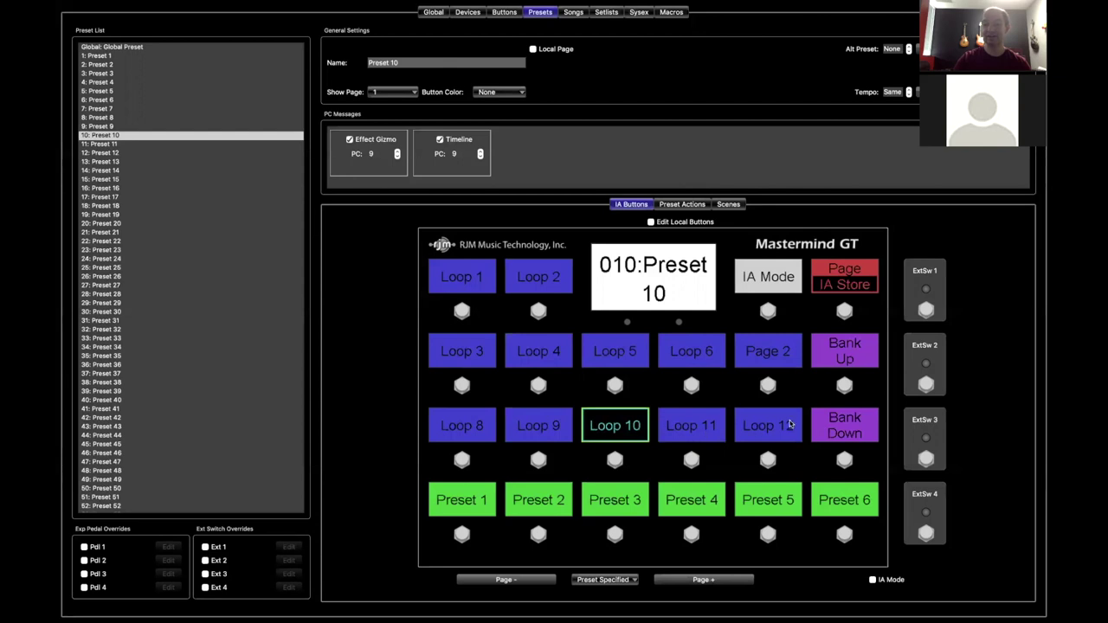
pyautogui.click(560, 417)
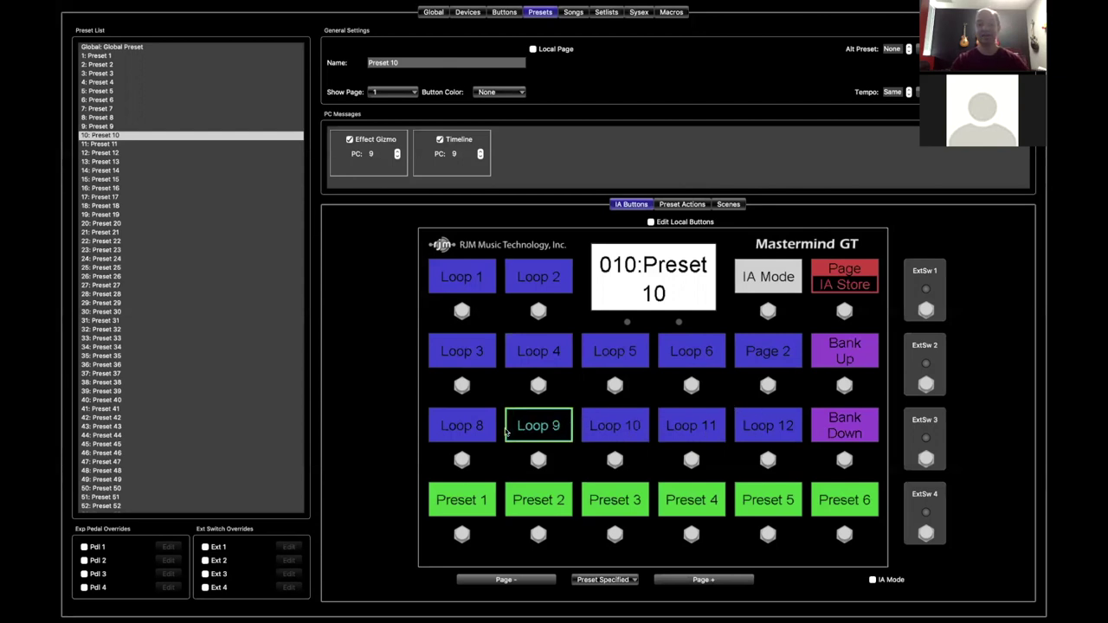
pyautogui.click(490, 429)
pyautogui.click(545, 426)
pyautogui.click(604, 422)
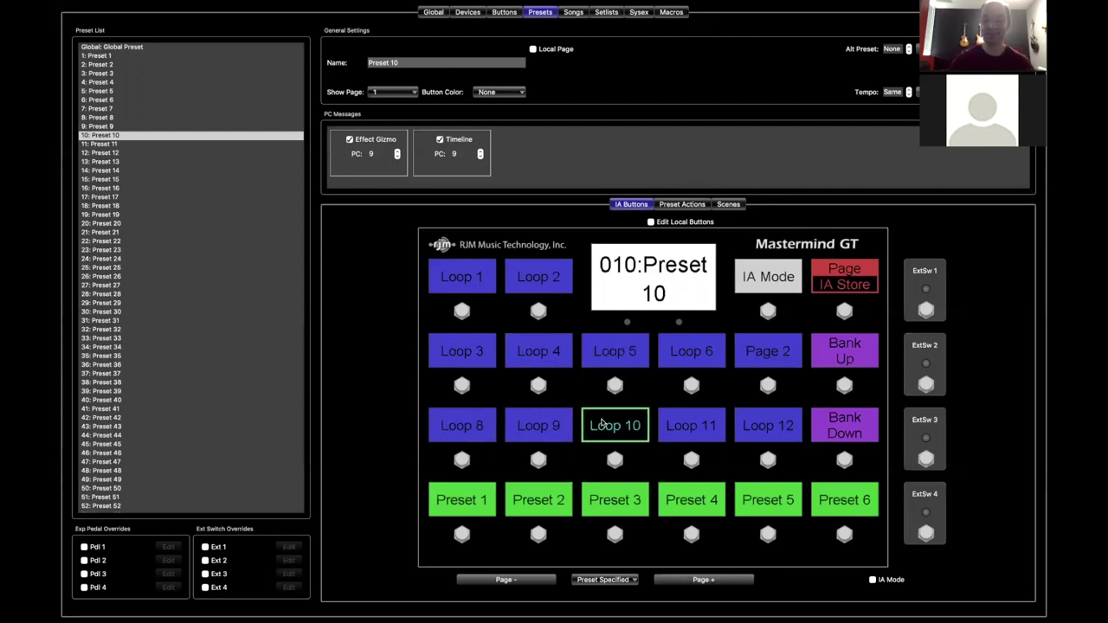
pyautogui.click(548, 438)
pyautogui.click(478, 426)
pyautogui.click(545, 426)
pyautogui.click(638, 437)
# Enable Allow all buttons off for Group 1 in the global button group settings
pyautogui.click(432, 13)
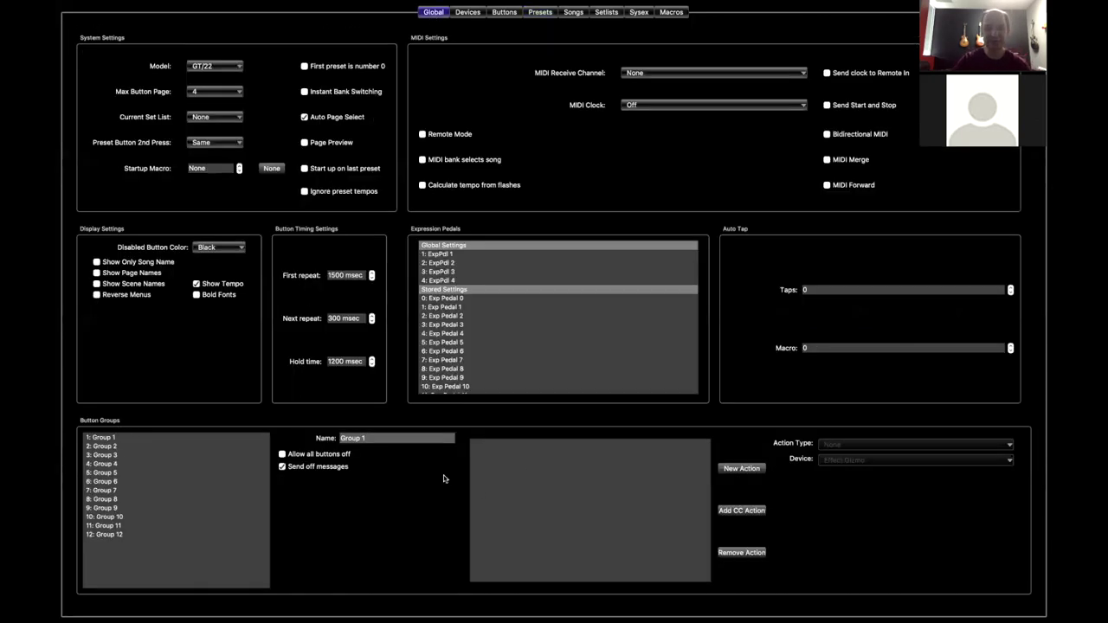
pyautogui.click(137, 438)
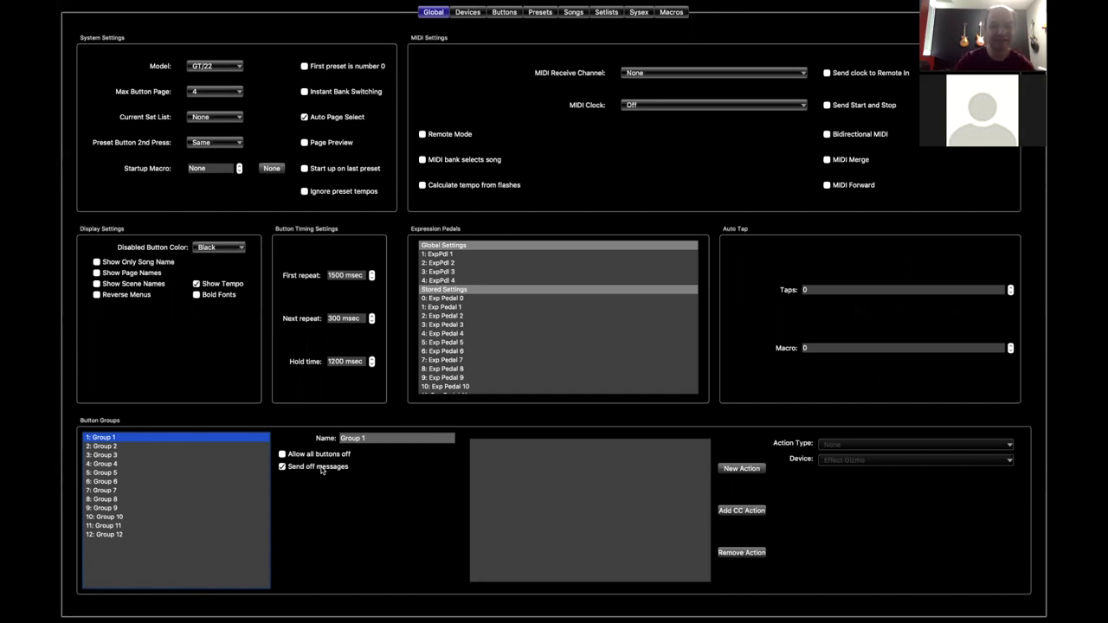
pyautogui.click(282, 454)
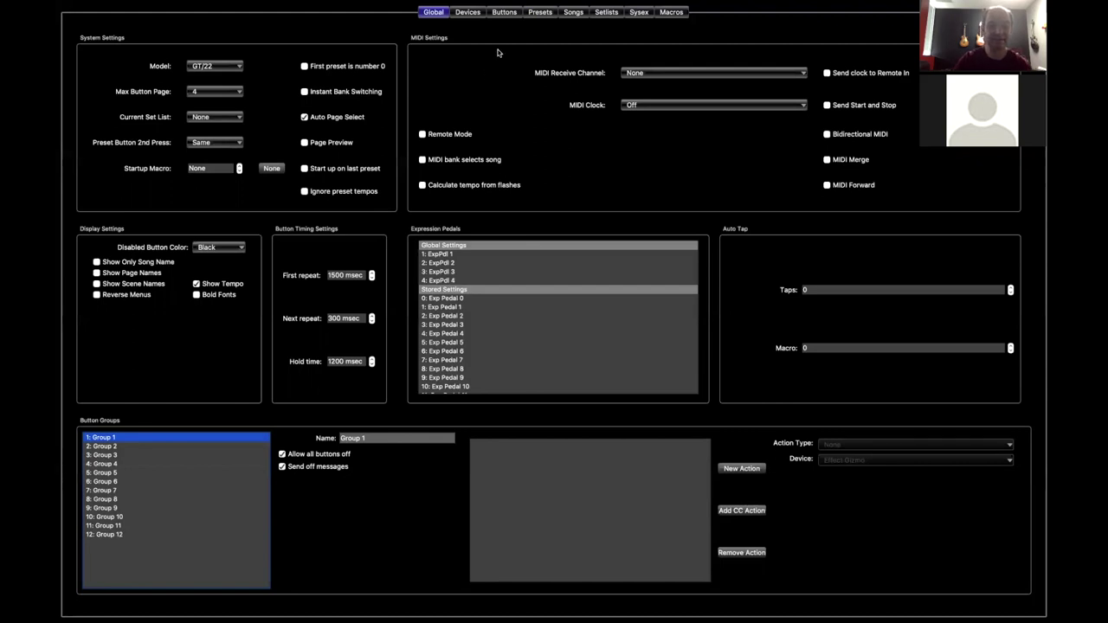
# Test in Preset 10 that Loops 8, 9 and 10 can be switched between and also all turned off
pyautogui.click(540, 14)
pyautogui.click(472, 437)
pyautogui.click(530, 429)
pyautogui.click(475, 437)
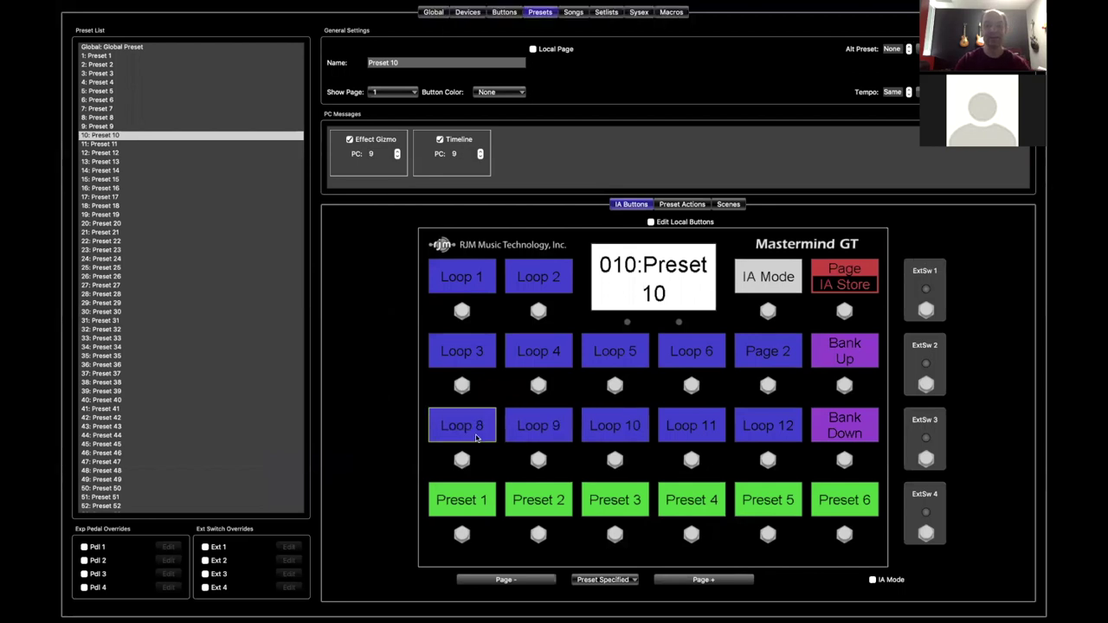
pyautogui.click(475, 437)
pyautogui.click(548, 438)
pyautogui.click(585, 435)
pyautogui.click(563, 437)
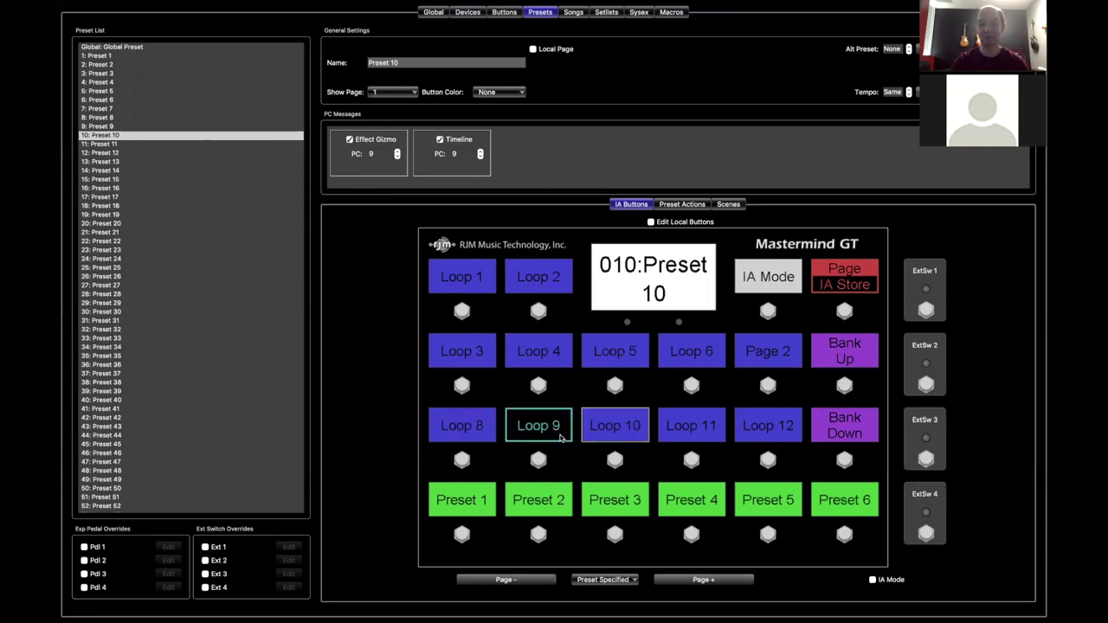
pyautogui.click(460, 433)
pyautogui.click(523, 431)
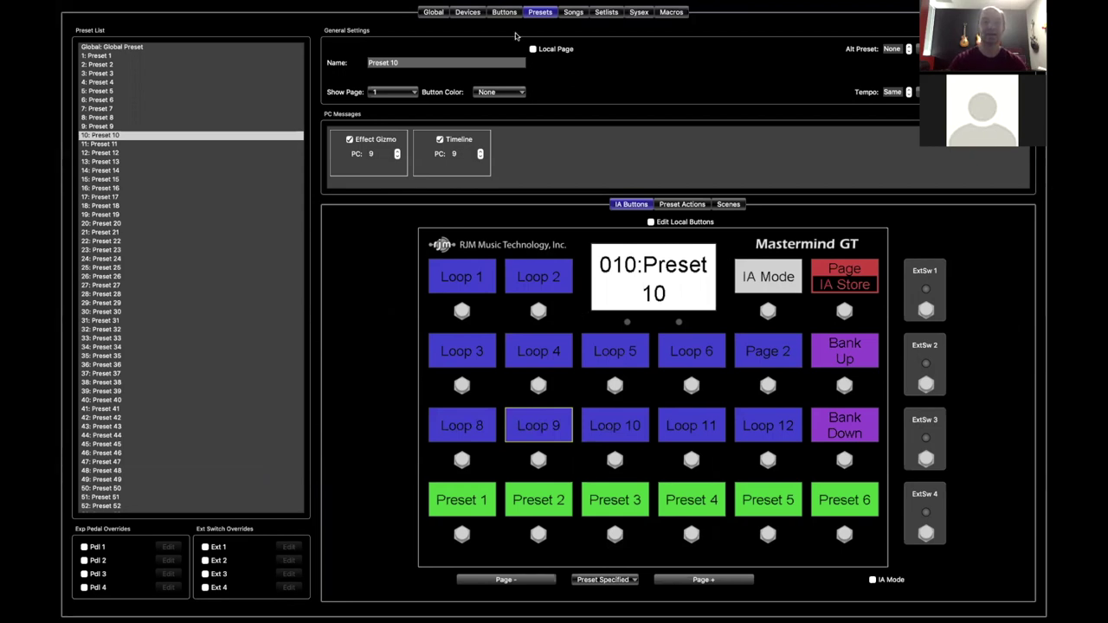
# Review the Group 1 options in the global settings and test turning Loop 9 off in Preset 10
pyautogui.click(434, 14)
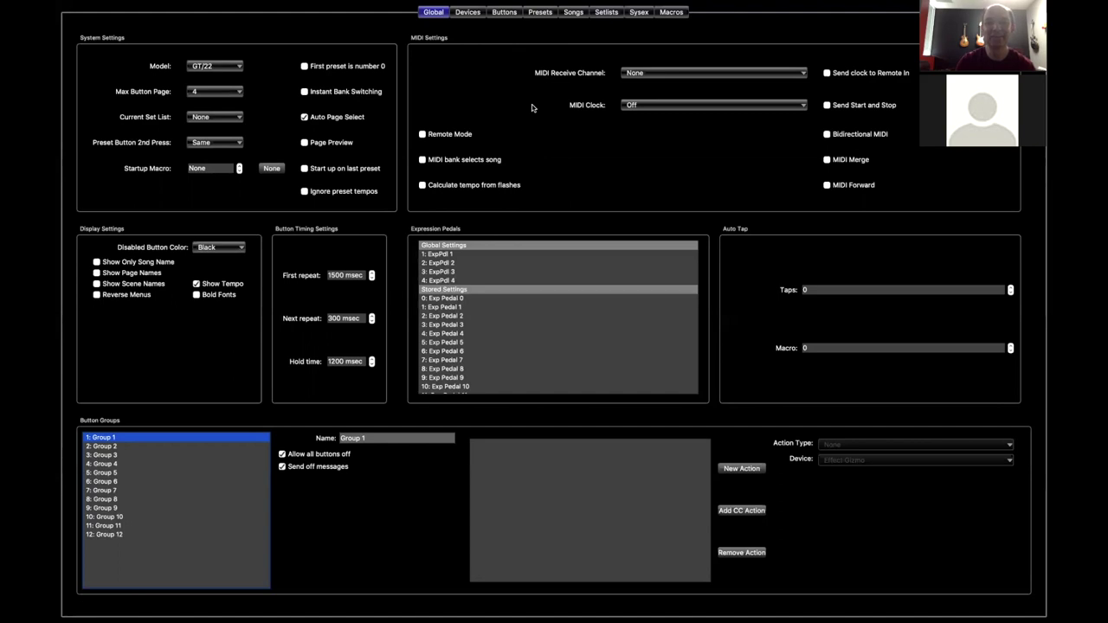
pyautogui.click(545, 15)
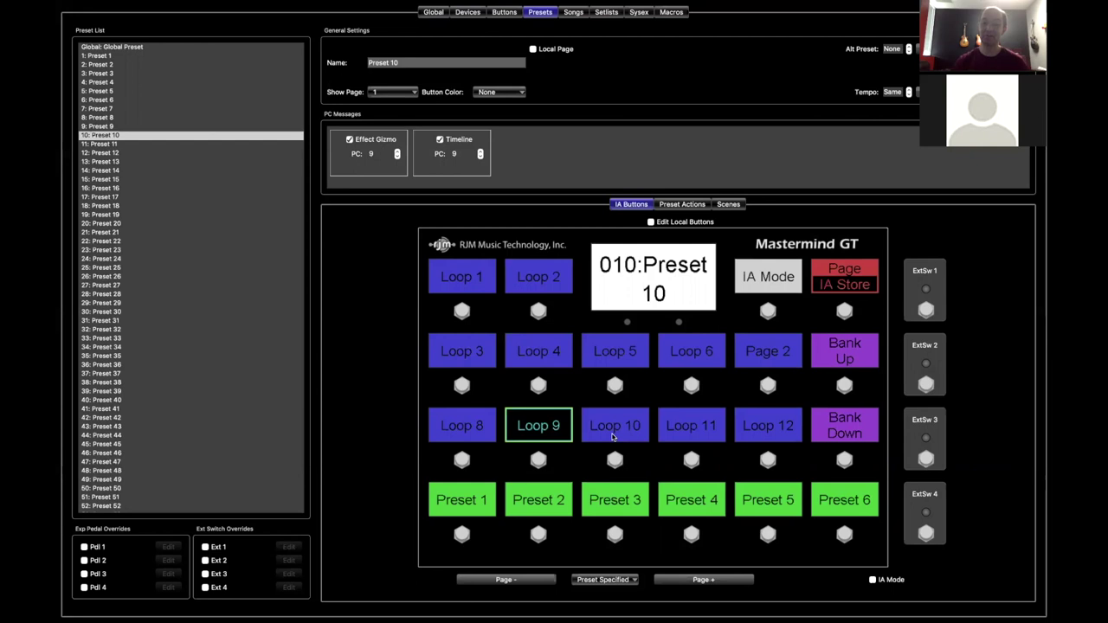
pyautogui.click(561, 430)
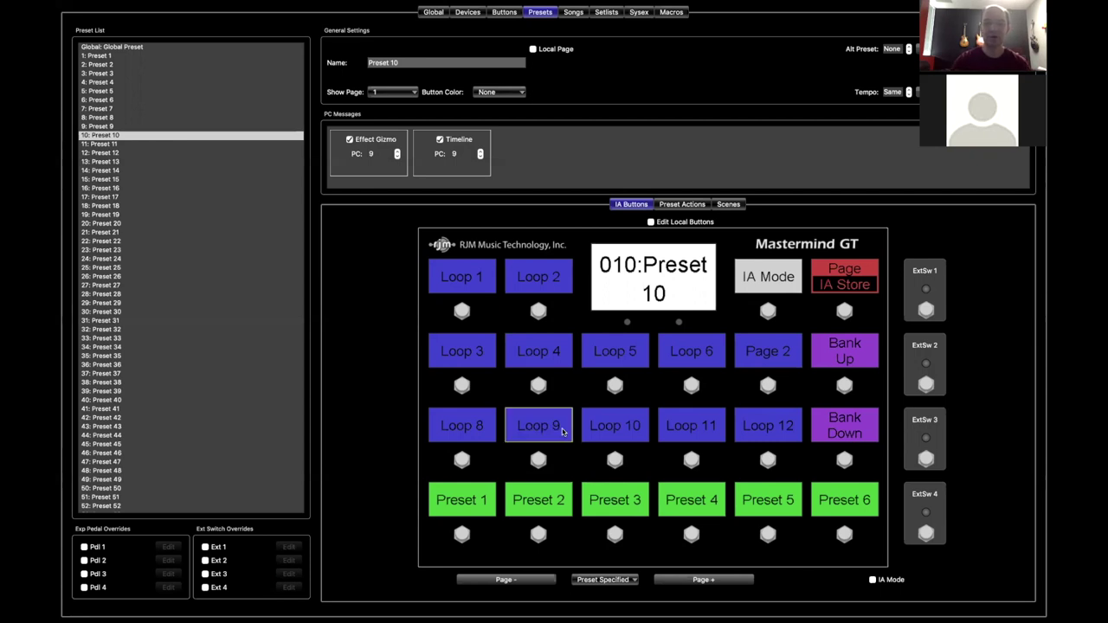
# Open the settings of the Loop 9 button on button page 1
pyautogui.click(509, 15)
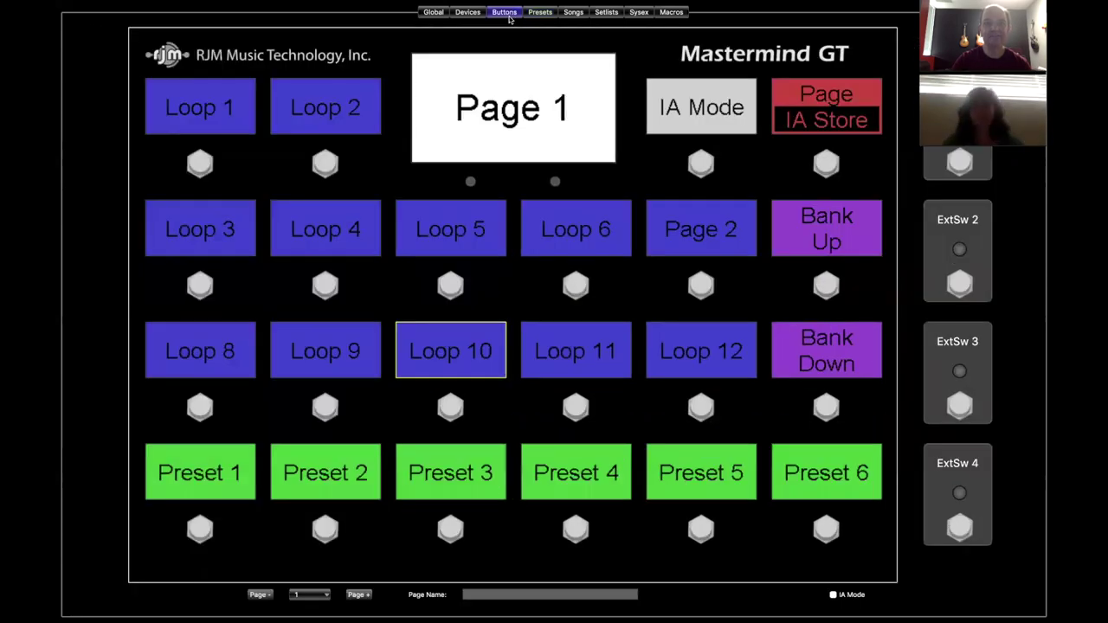
pyautogui.click(340, 366)
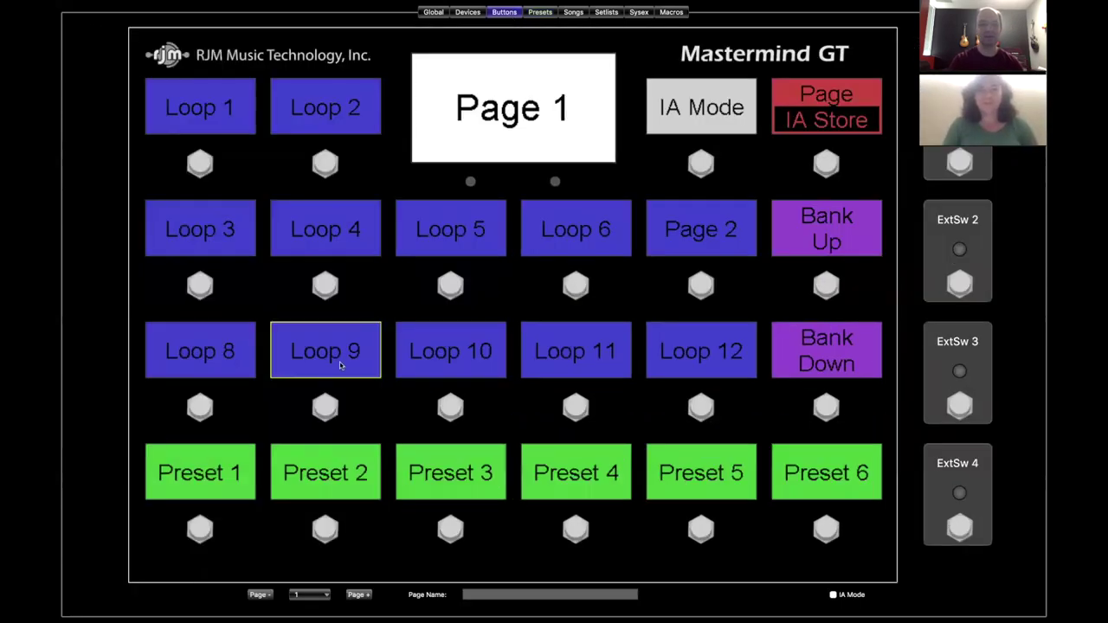
pyautogui.doubleClick(341, 365)
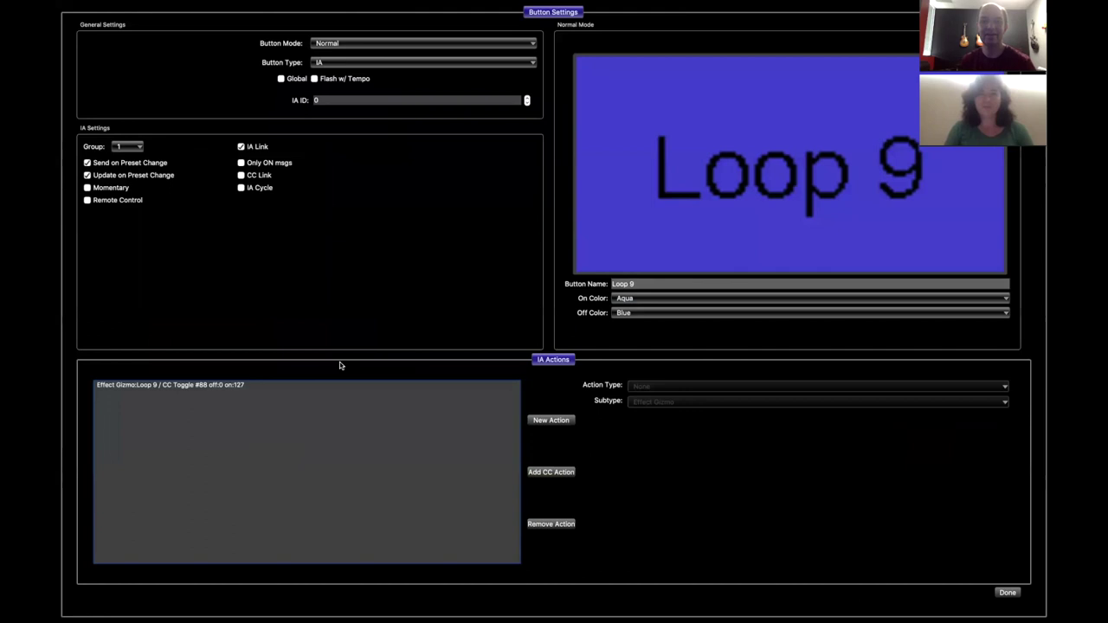